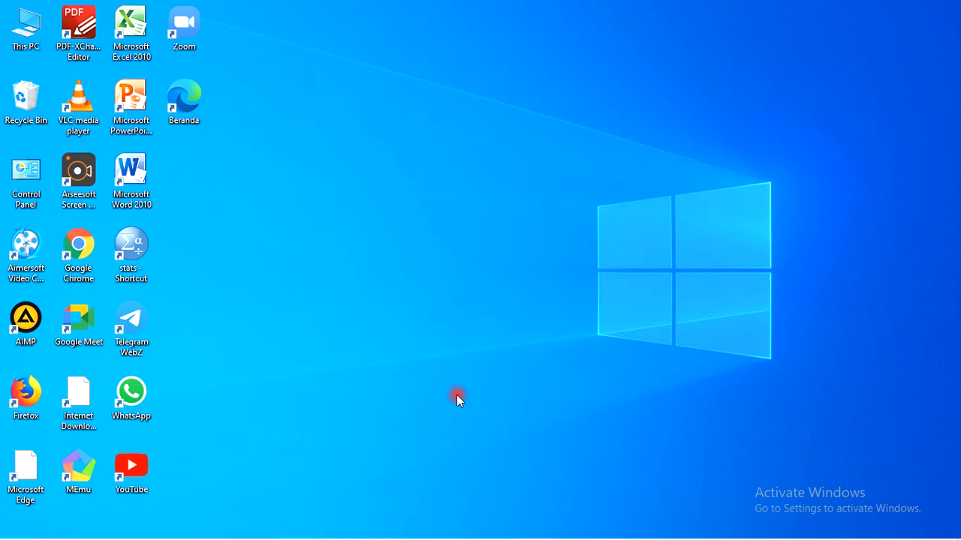
- Switch to the empty SPSS dataset and define two variables named lokasi and kepuasan
mouse_move(455, 525)
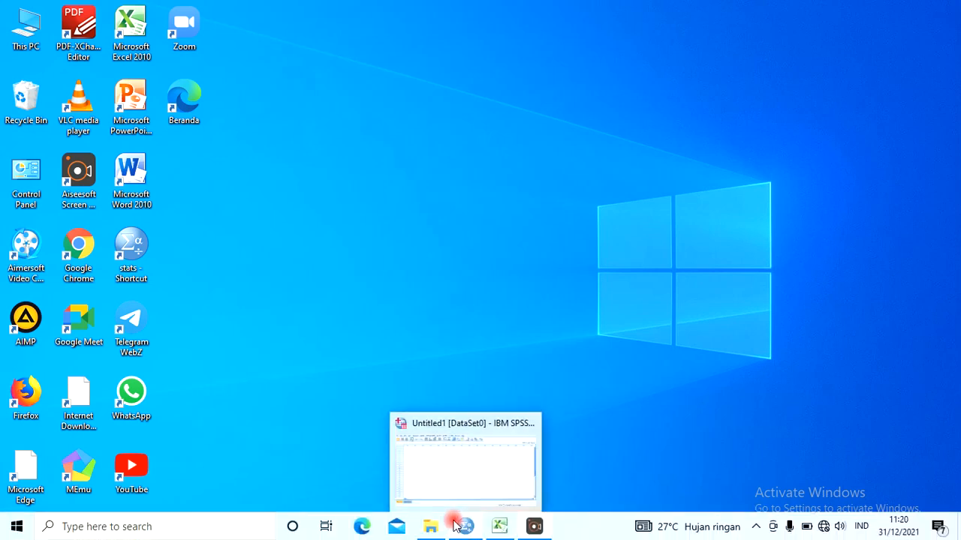
click(456, 454)
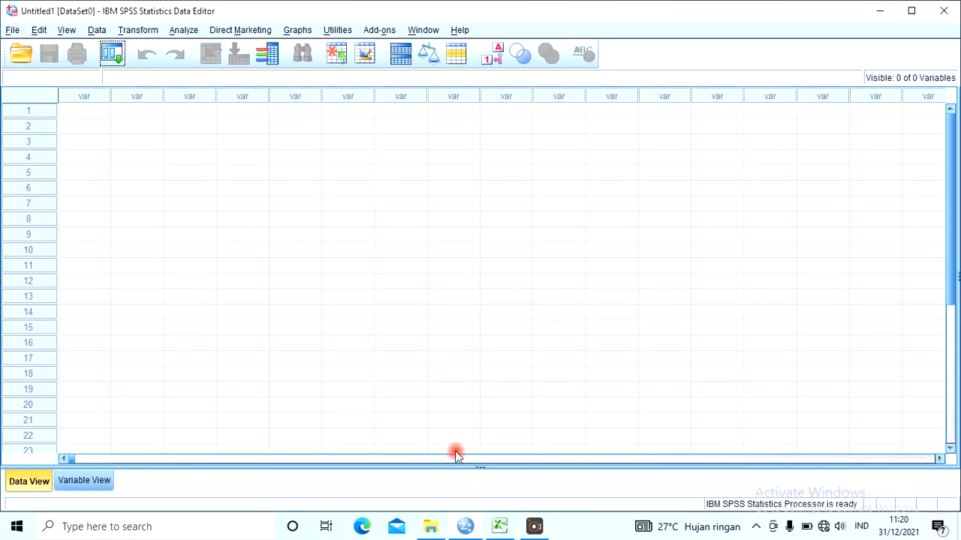
click(103, 481)
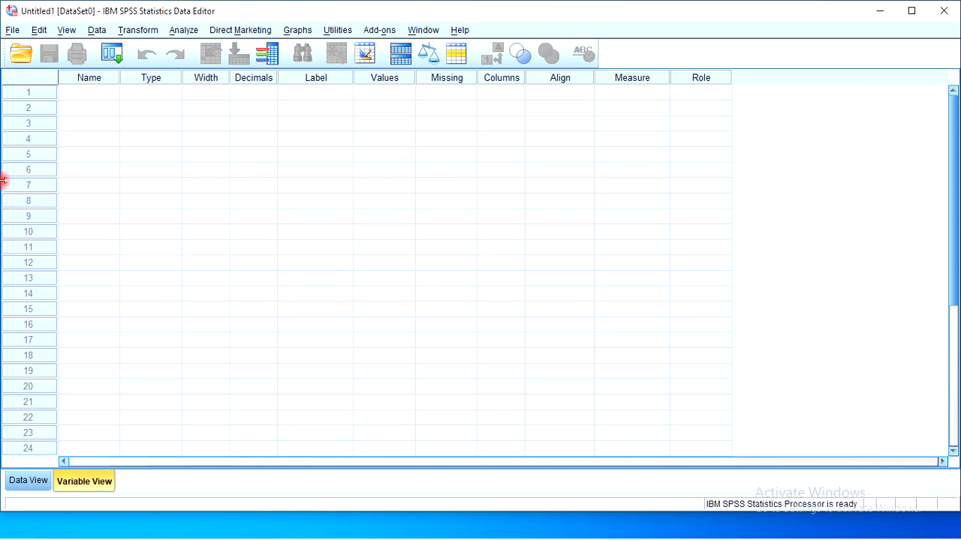
click(90, 93)
text(lokasi)
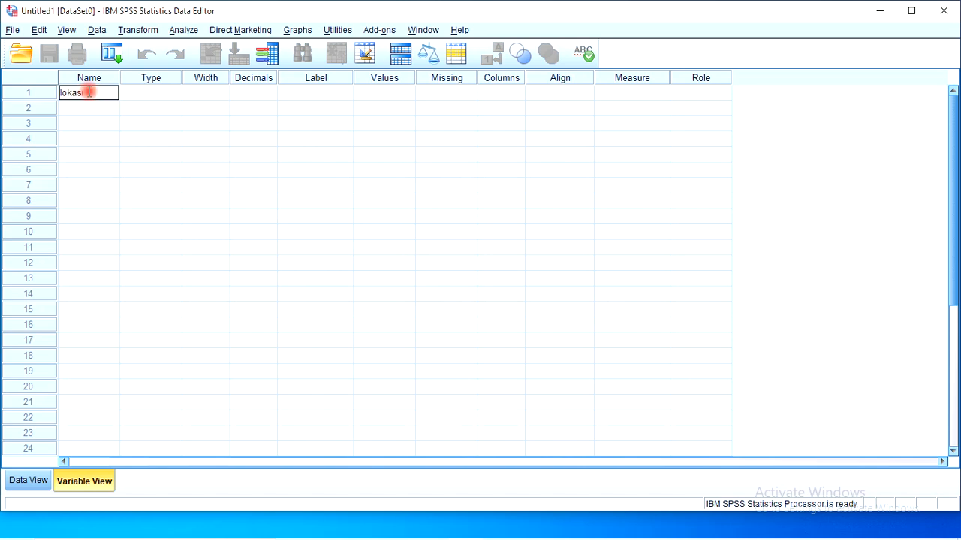
click(88, 109)
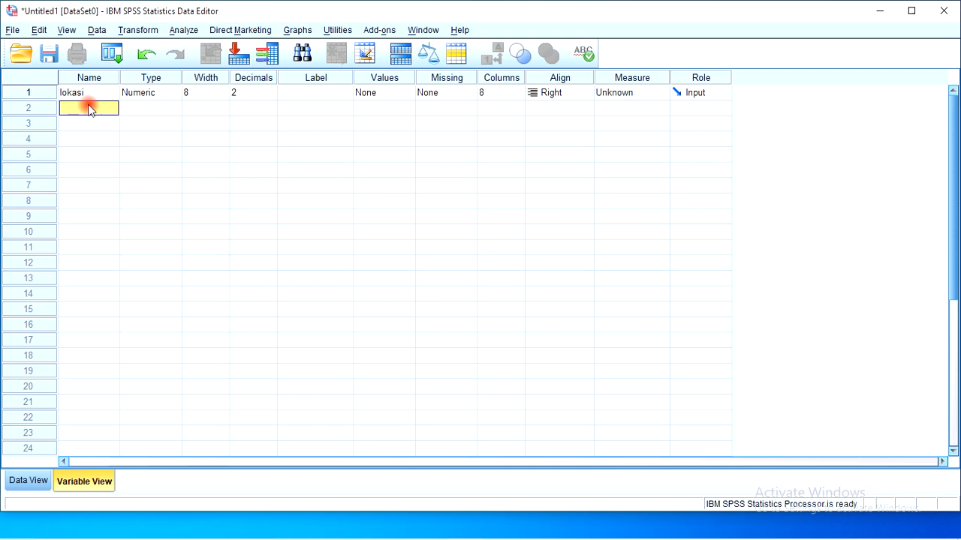
text(kepuasan)
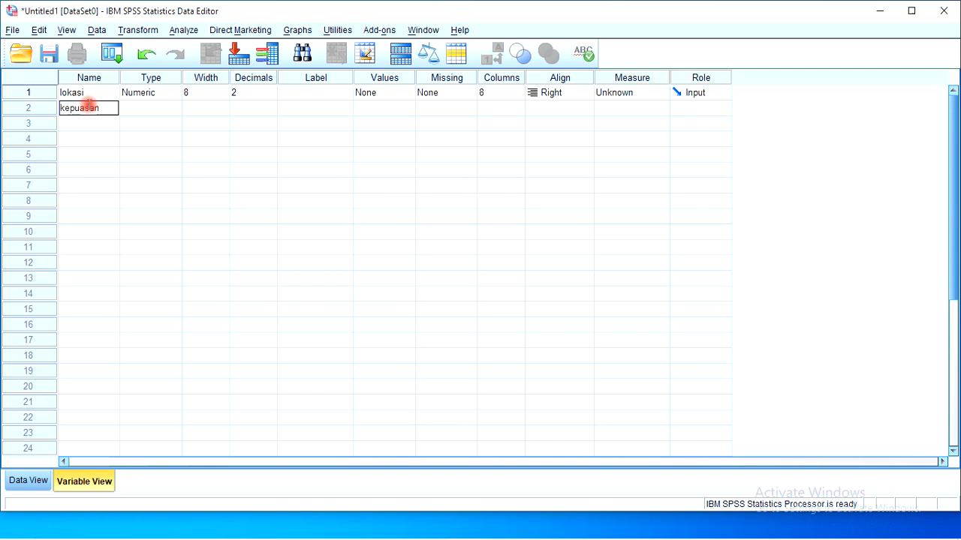
click(167, 124)
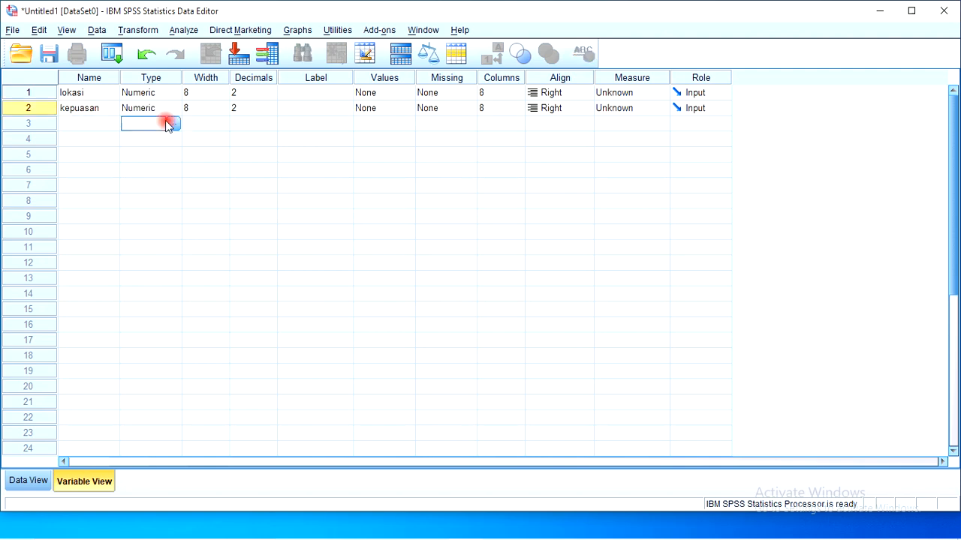
- Set the decimals of both the lokasi and kepuasan variables to 0
click(242, 92)
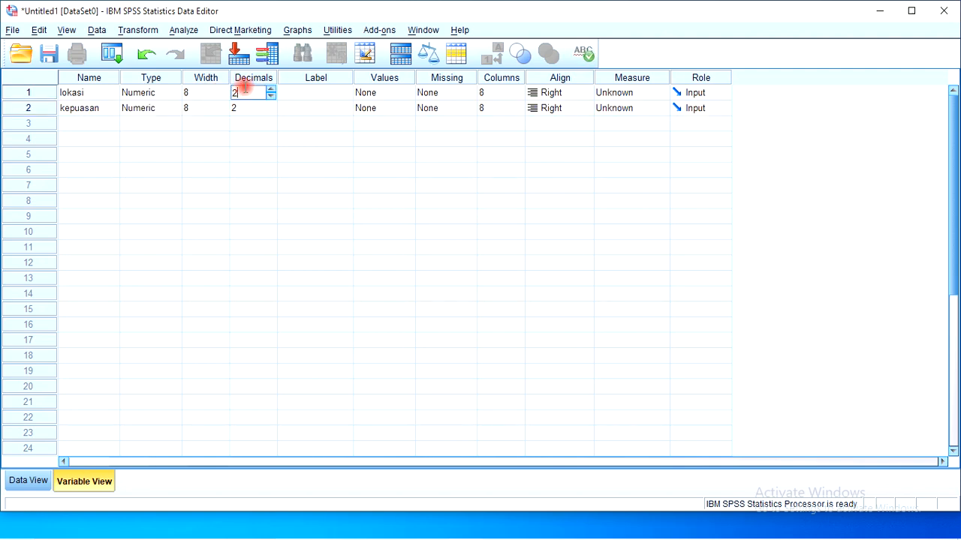
key(BackSpace)
text(0)
key(Return)
text(0)
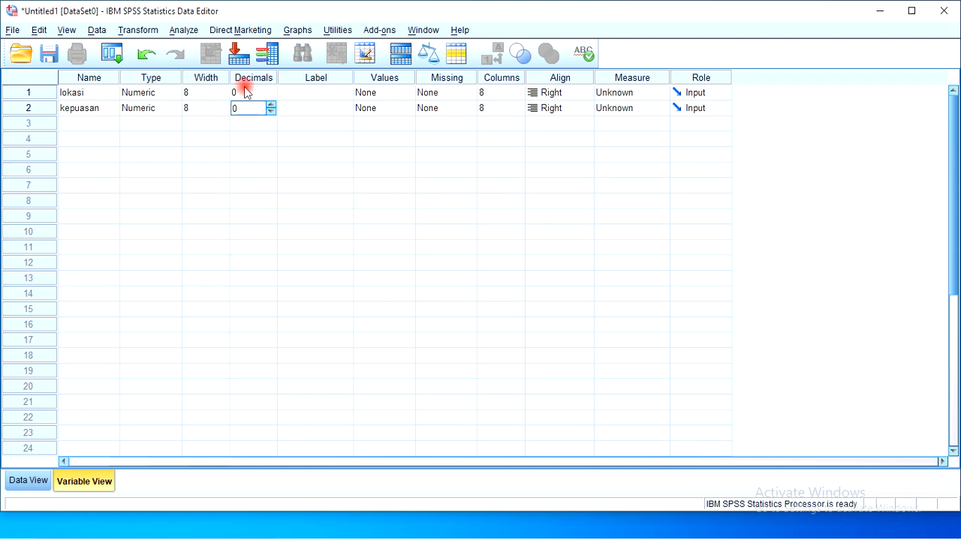
- Label the lokasi variable "lokasi" and the kepuasan variable "kepuasan nasabah"
click(335, 91)
text(lokasi)
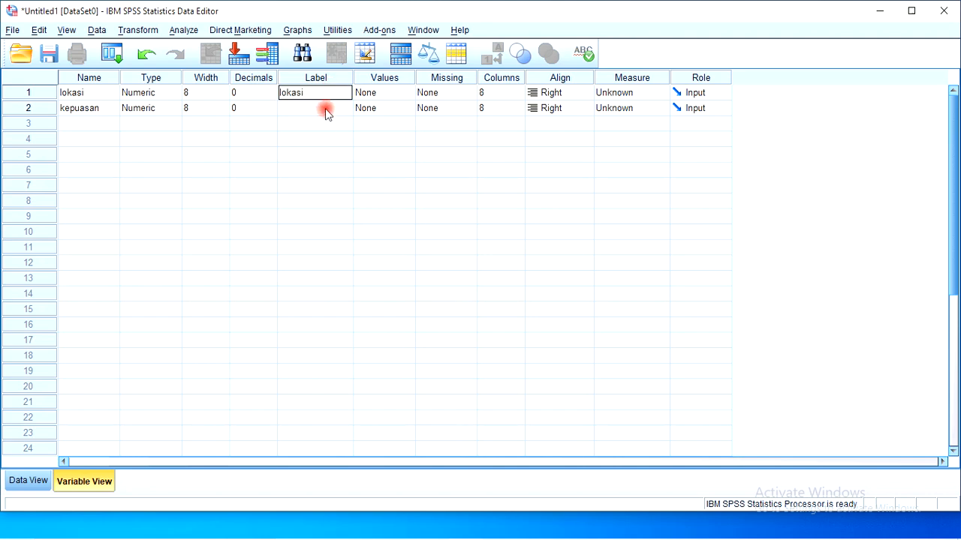
click(326, 111)
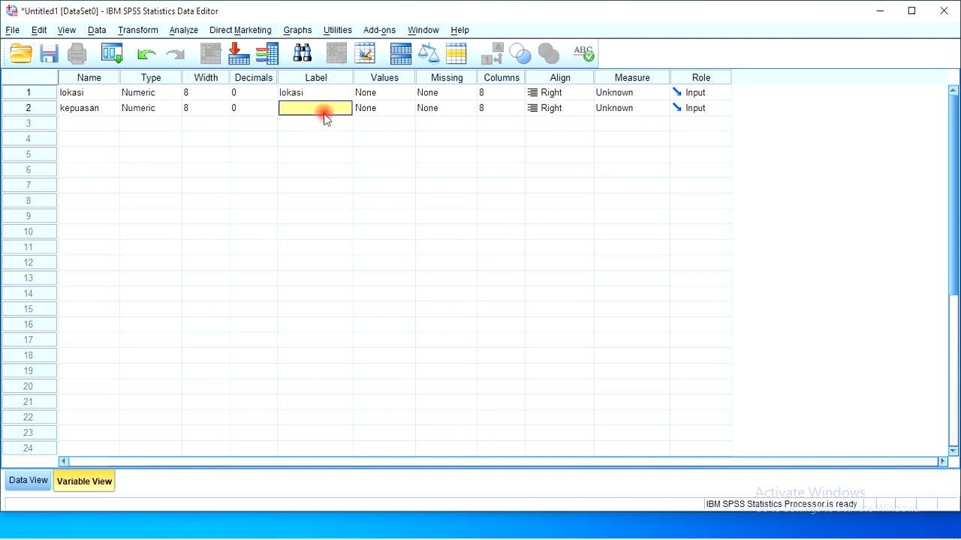
text(ke)
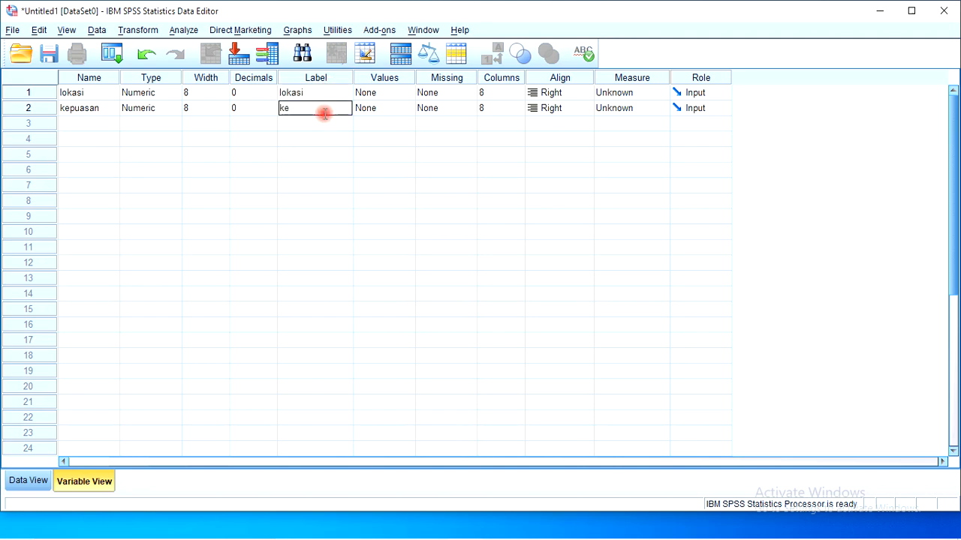
text(p)
text(uasan)
text( p)
text(elanggan)
key(BackSpace)
key(BackSpace)
key(BackSpace)
key(BackSpace)
key(BackSpace)
key(BackSpace)
key(BackSpace)
key(BackSpace)
key(BackSpace)
text(nasabah)
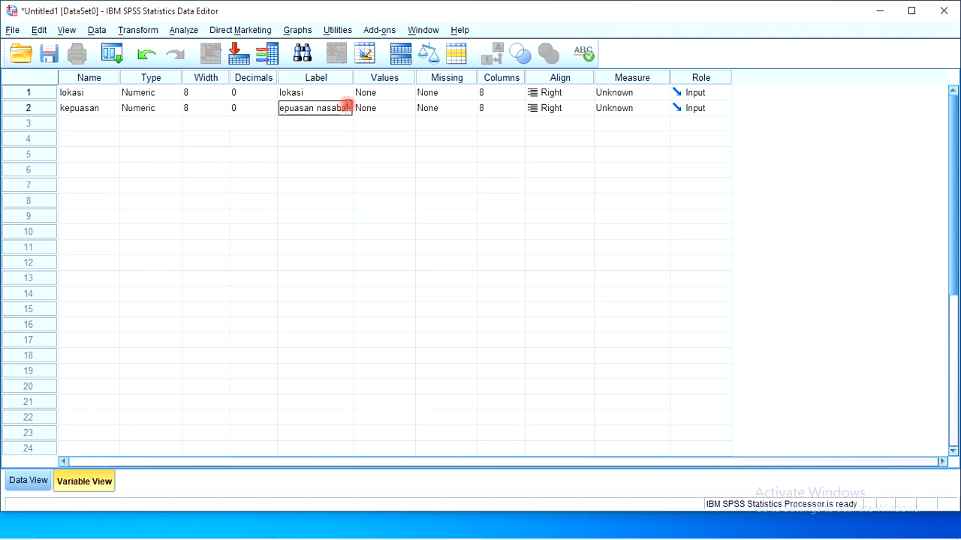
- Set the measurement level of both the lokasi and kepuasan variables to Ordinal
click(602, 87)
click(635, 122)
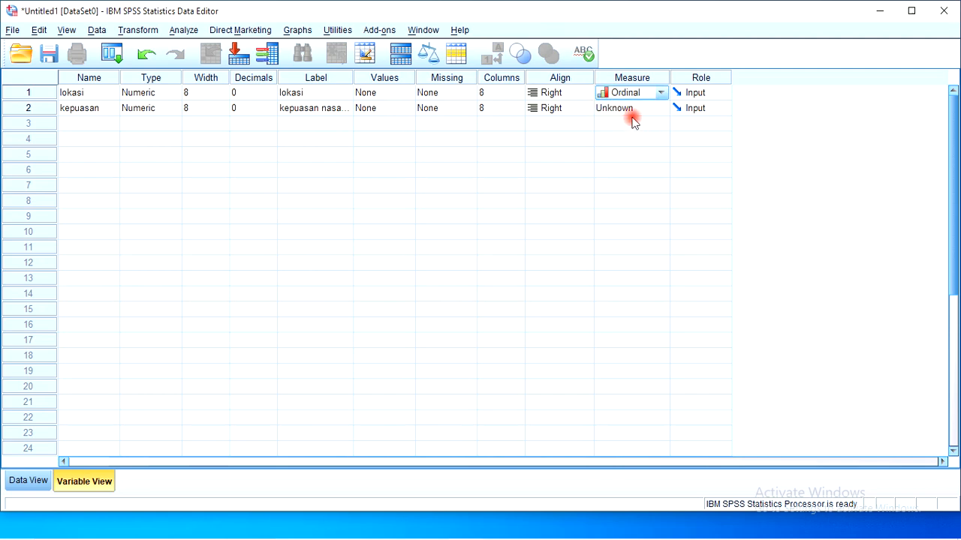
click(624, 108)
click(635, 136)
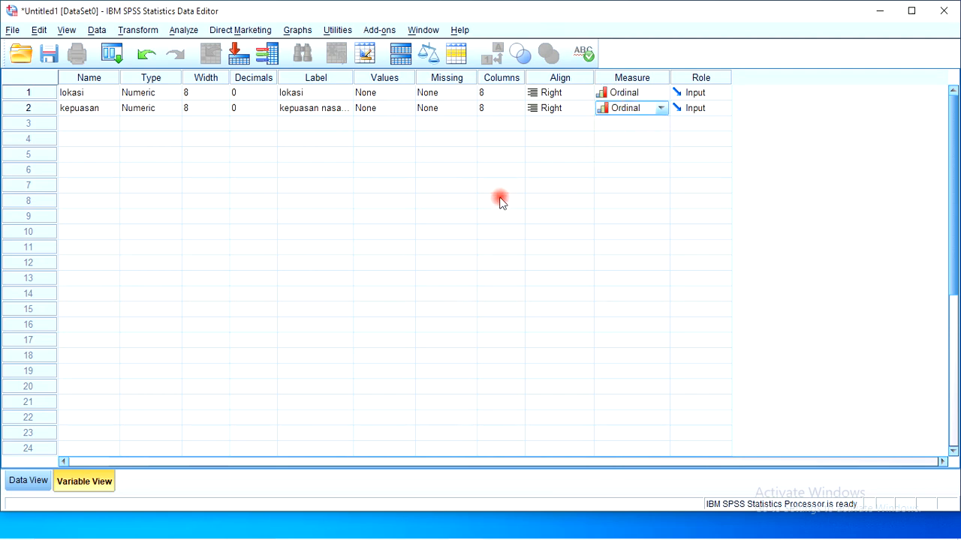
- Show the SPSS data grid, then switch to Excel and copy the Lokasi x scores in I92:I101 of the Kendall's tau table
click(29, 482)
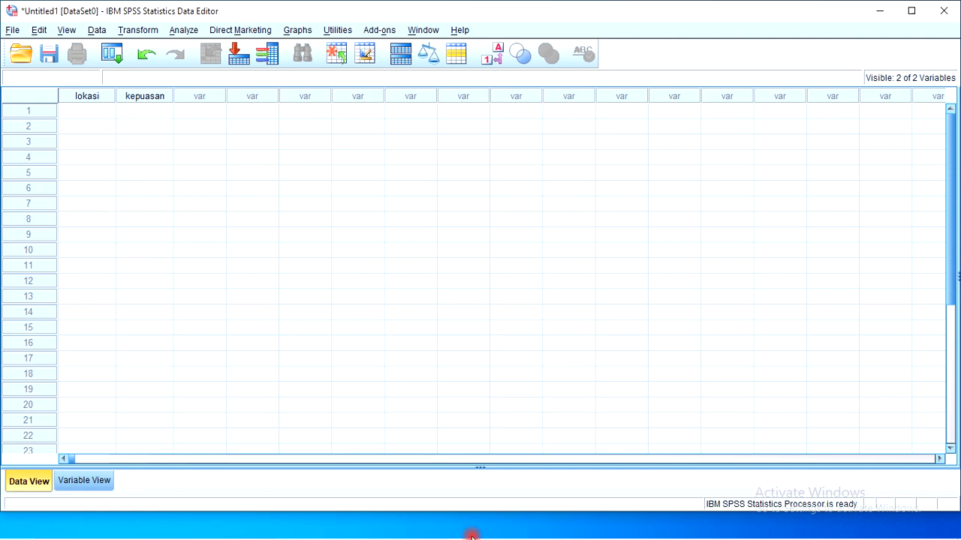
mouse_move(563, 537)
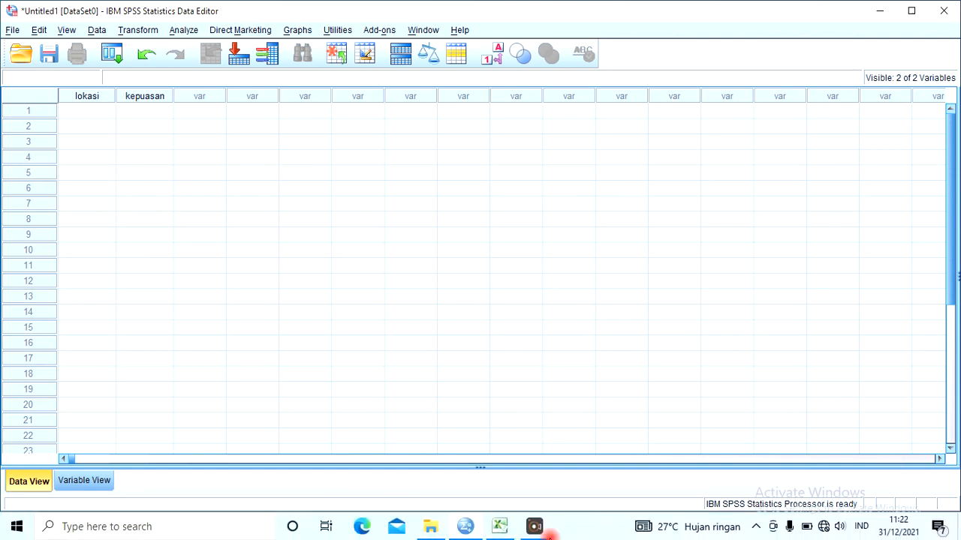
click(496, 508)
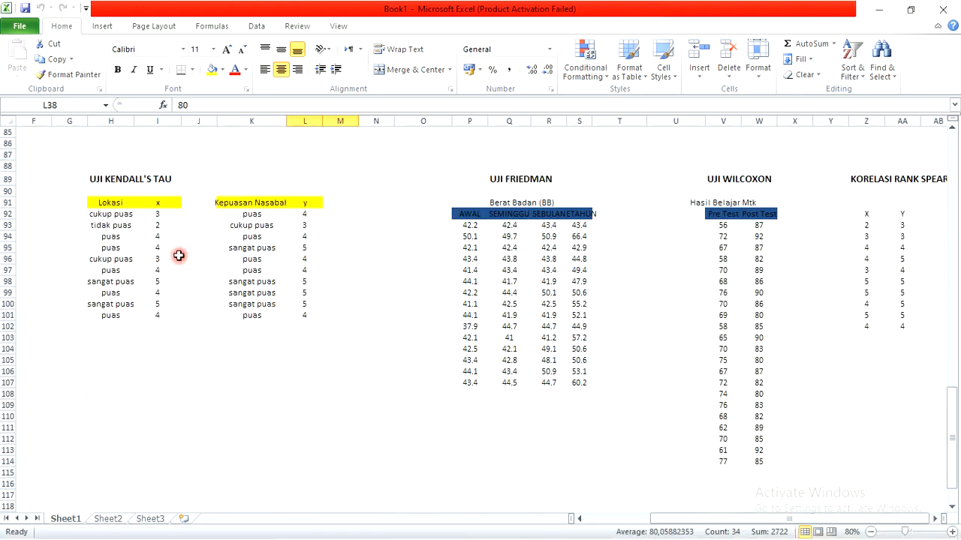
drag(178, 256, 160, 310)
click(151, 216)
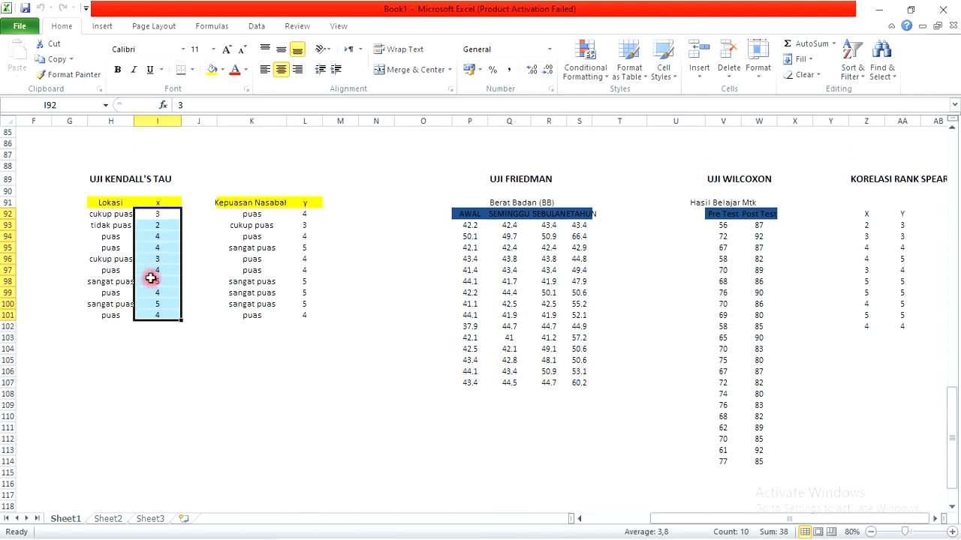
key(ctrl+c)
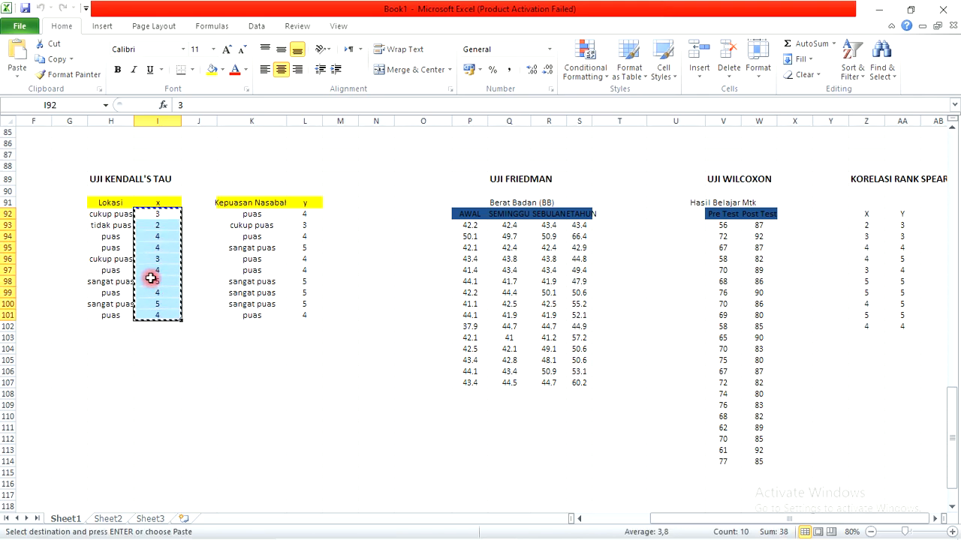
- Switch back to SPSS and paste the copied scores into the lokasi column from row 1
mouse_move(275, 534)
mouse_move(465, 525)
click(443, 479)
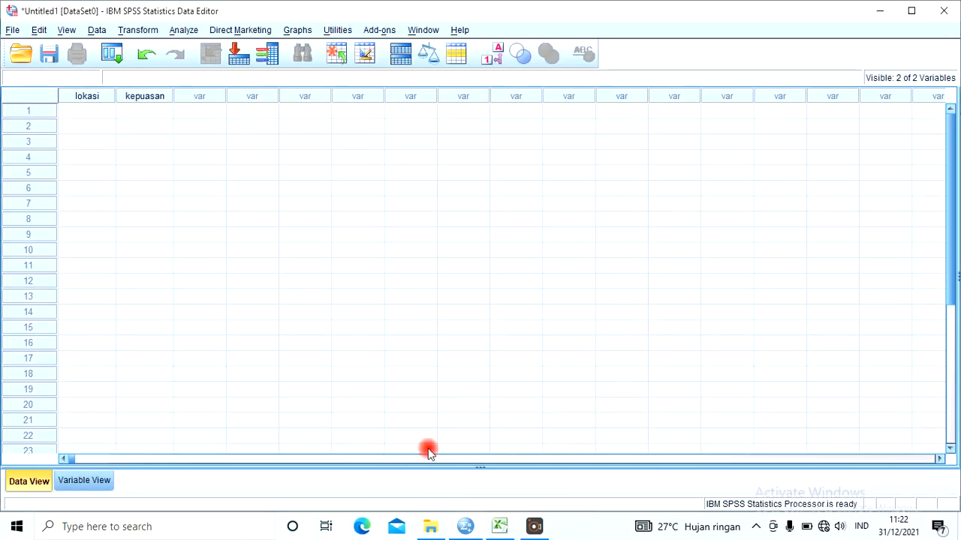
click(95, 113)
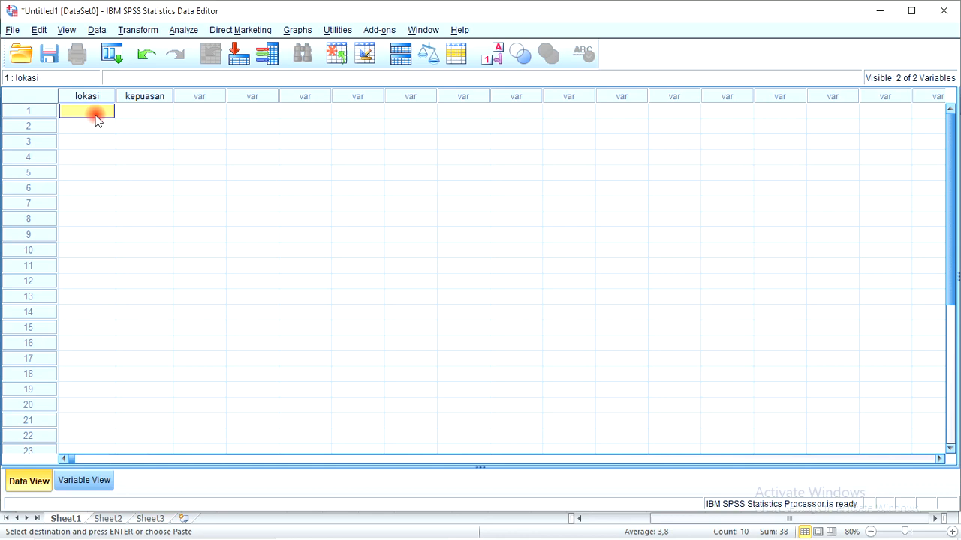
key(ctrl+v)
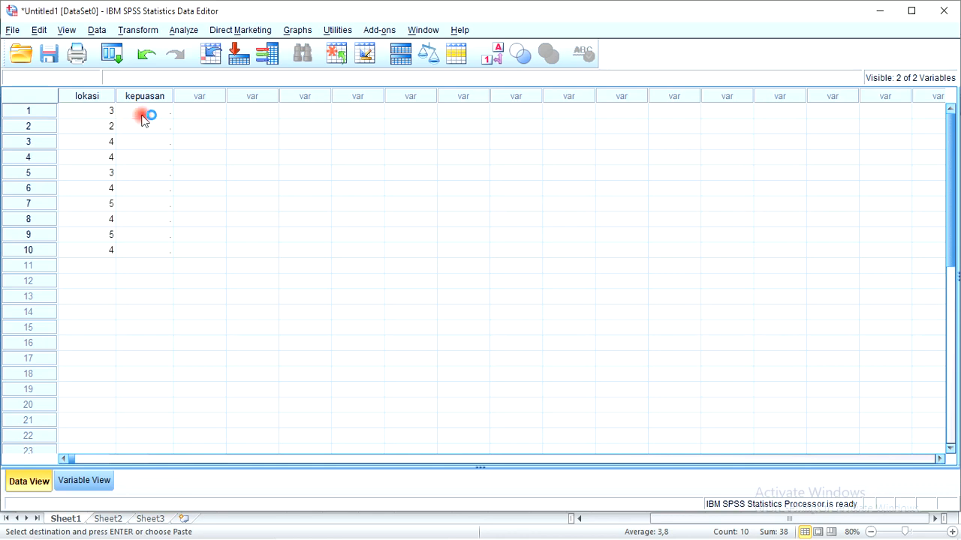
- Return to Excel and copy the Kepuasan Nasabah y scores in L92:L101
mouse_move(499, 529)
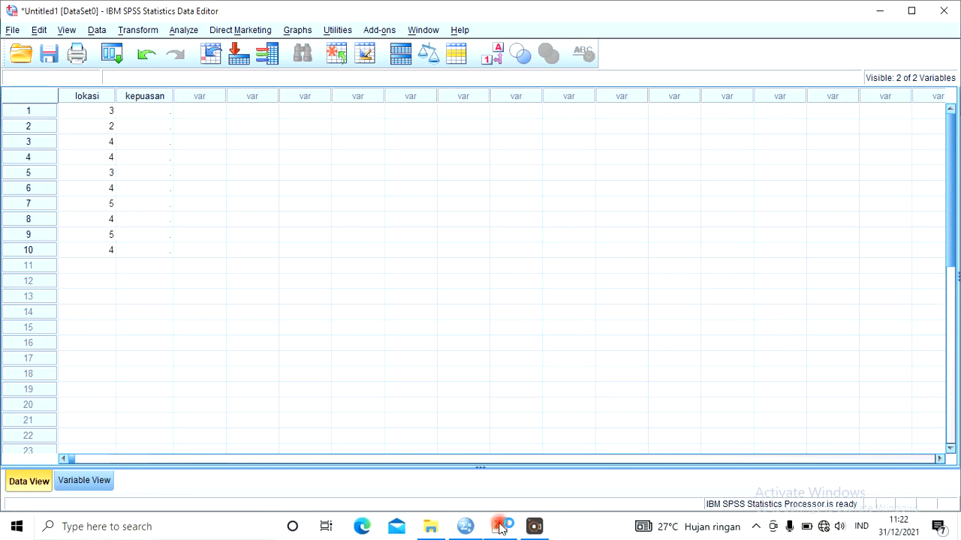
click(489, 457)
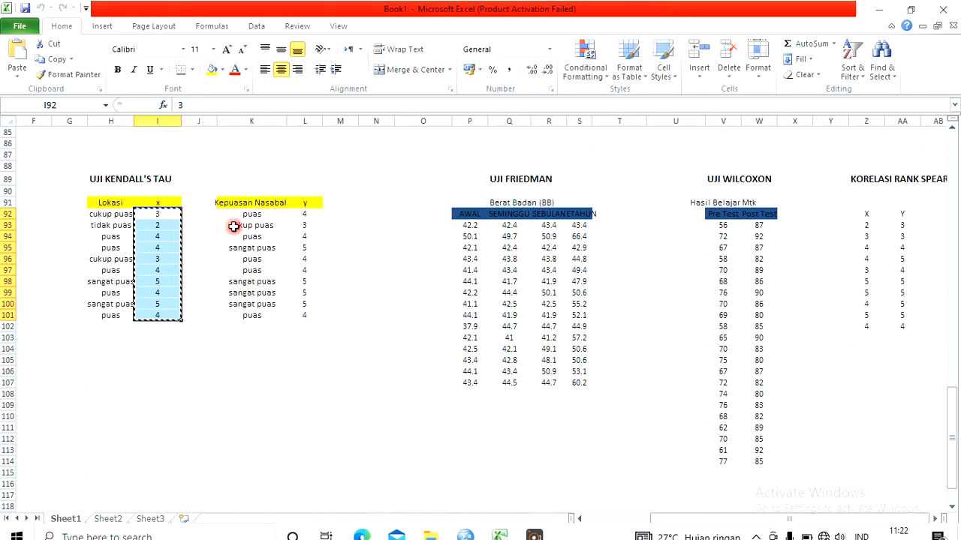
drag(297, 214, 297, 316)
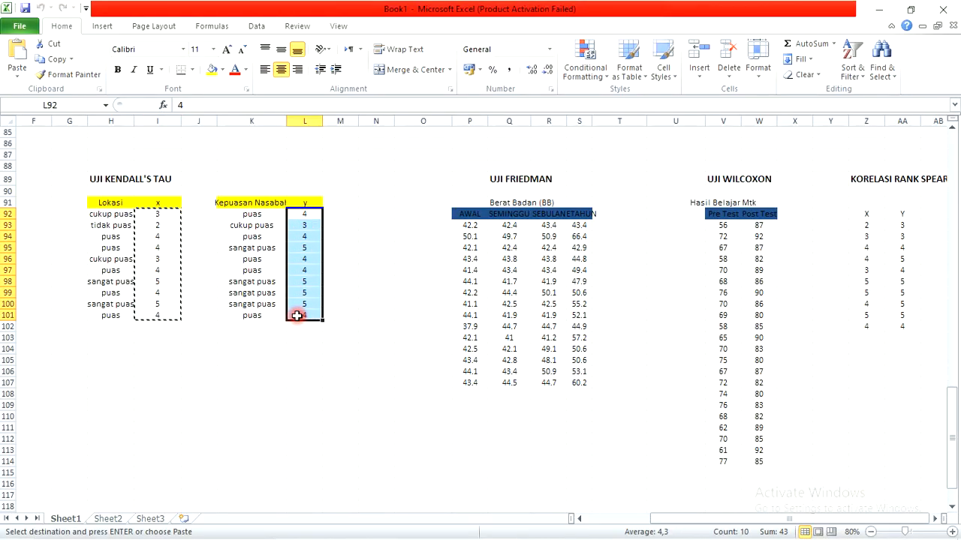
key(ctrl+c)
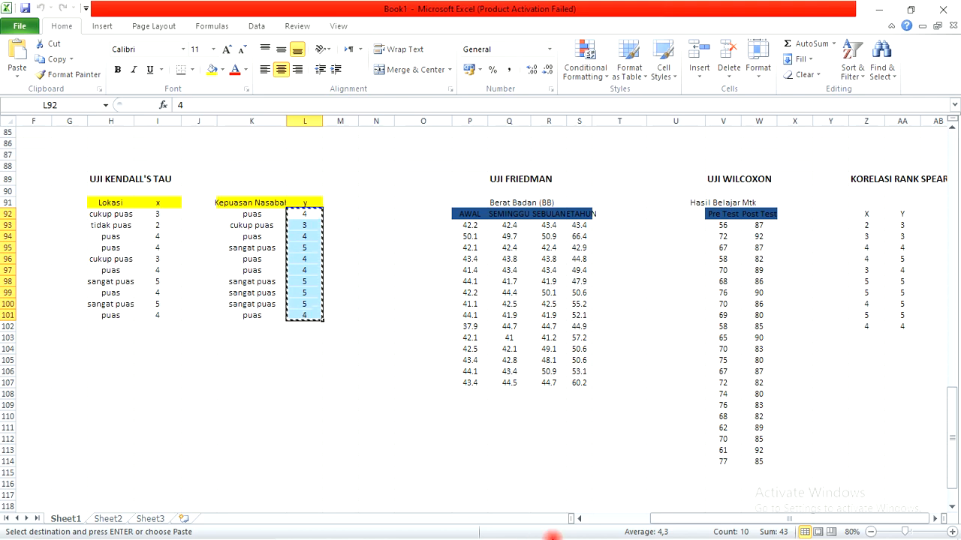
- Switch to SPSS and paste the customer satisfaction scores into the kepuasan column from row 1
mouse_move(465, 525)
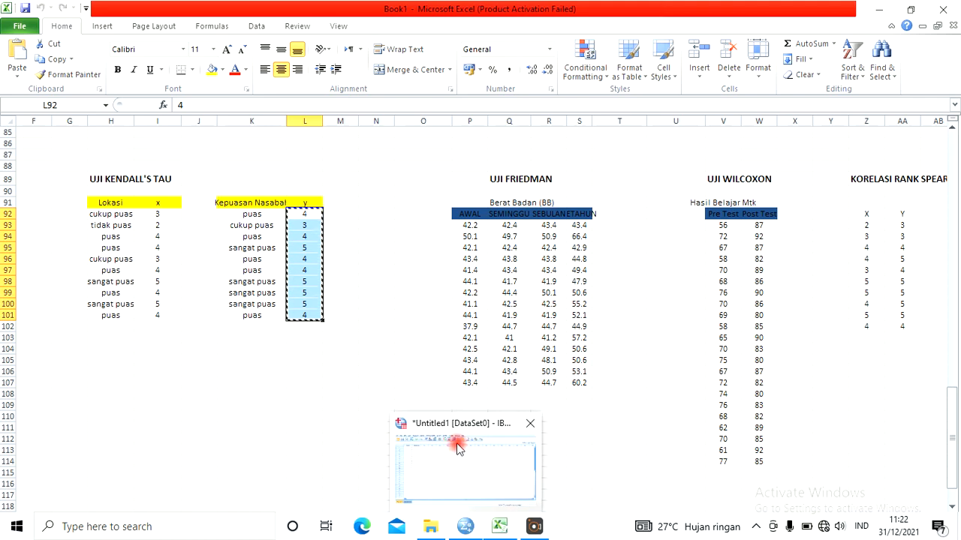
click(409, 491)
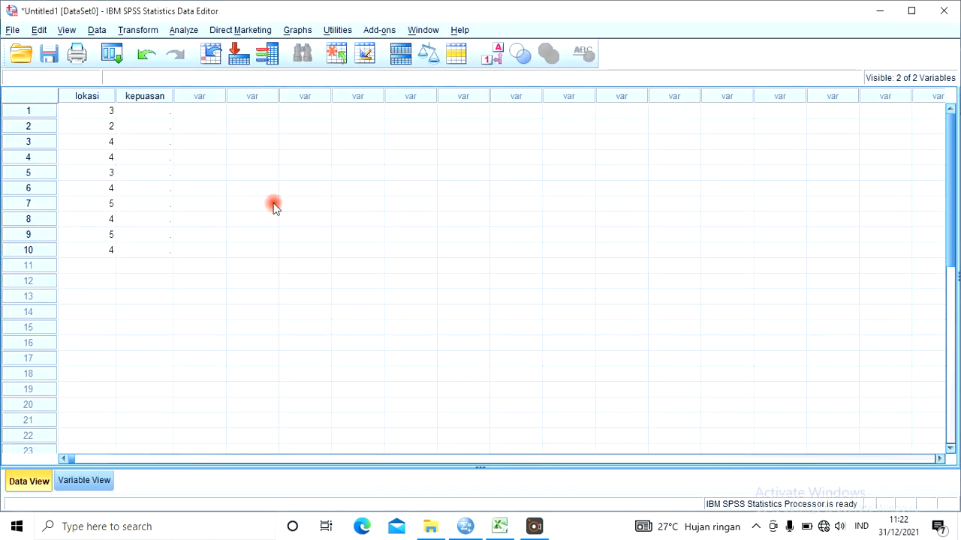
click(156, 110)
key(ctrl+v)
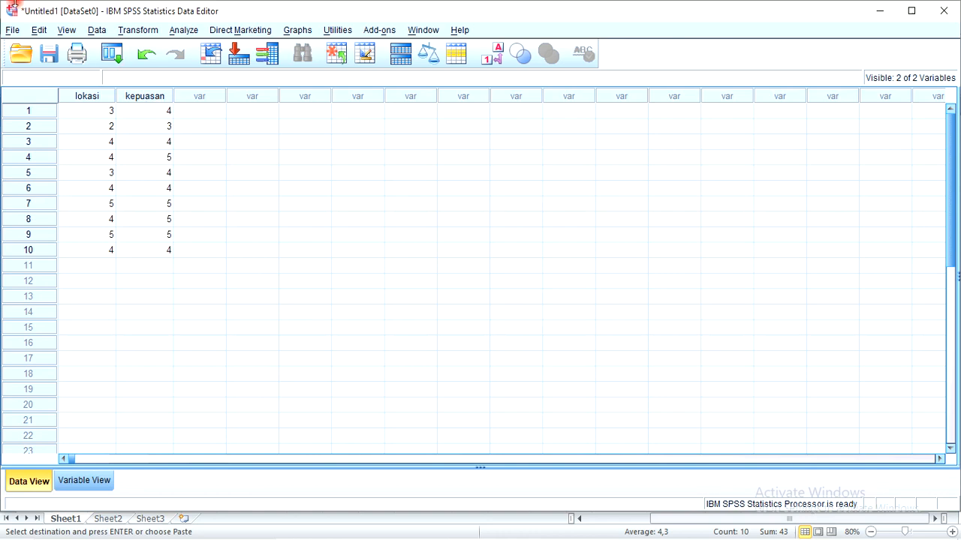
- Start a Bivariate Correlations analysis and add both lokasi and kepuasan nasabah as its variables
click(178, 30)
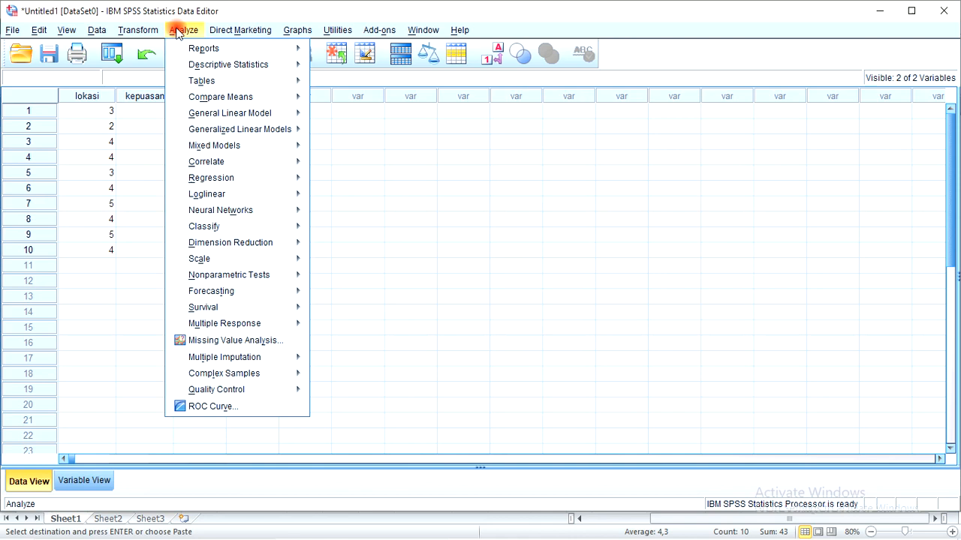
mouse_move(277, 171)
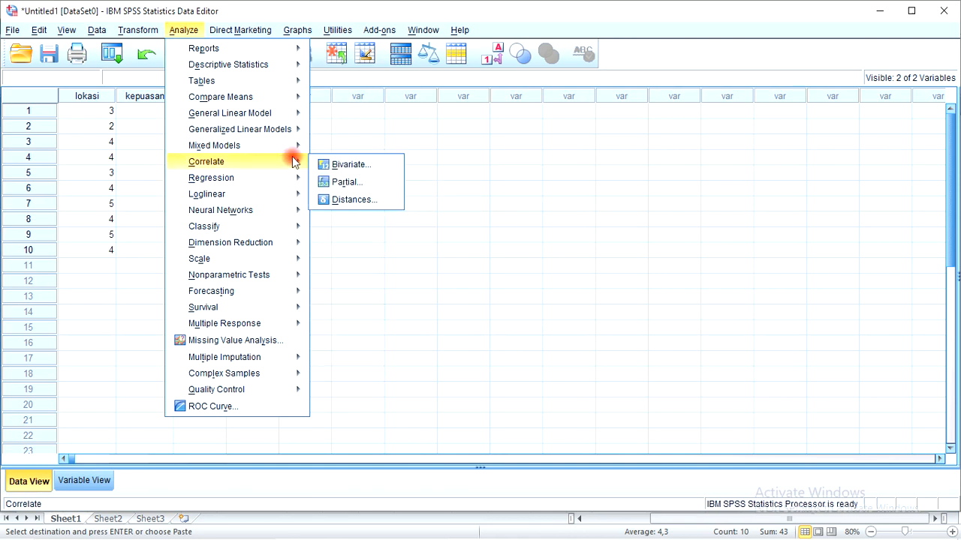
click(320, 166)
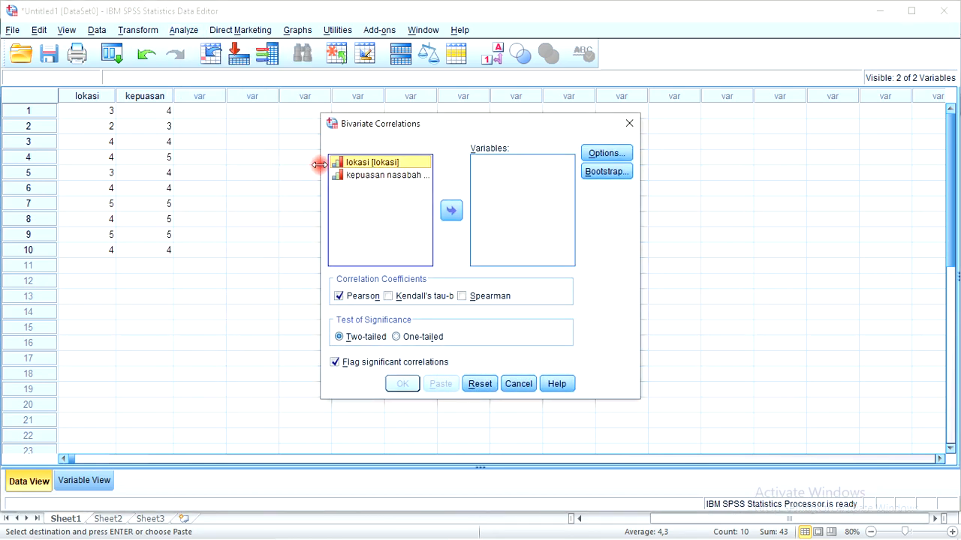
click(364, 163)
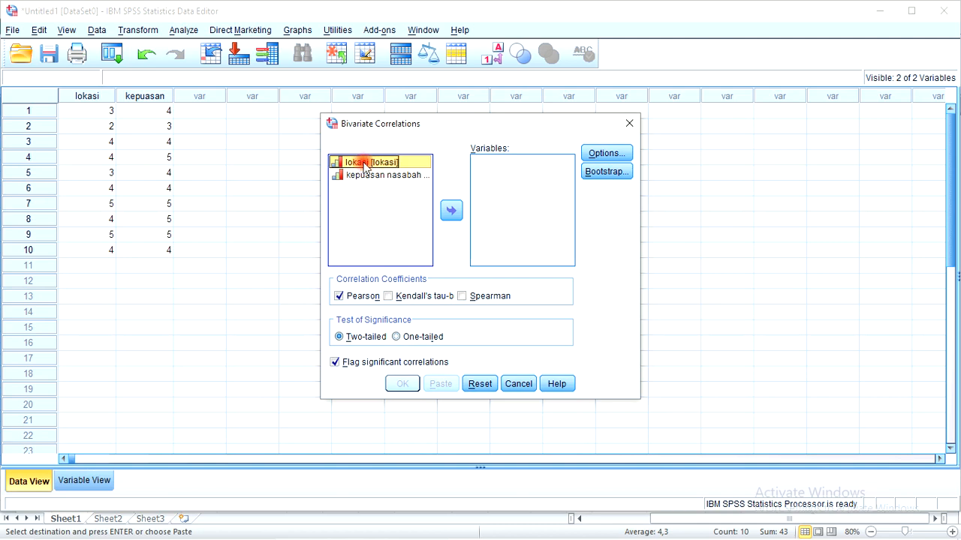
shift+click(383, 175)
click(450, 211)
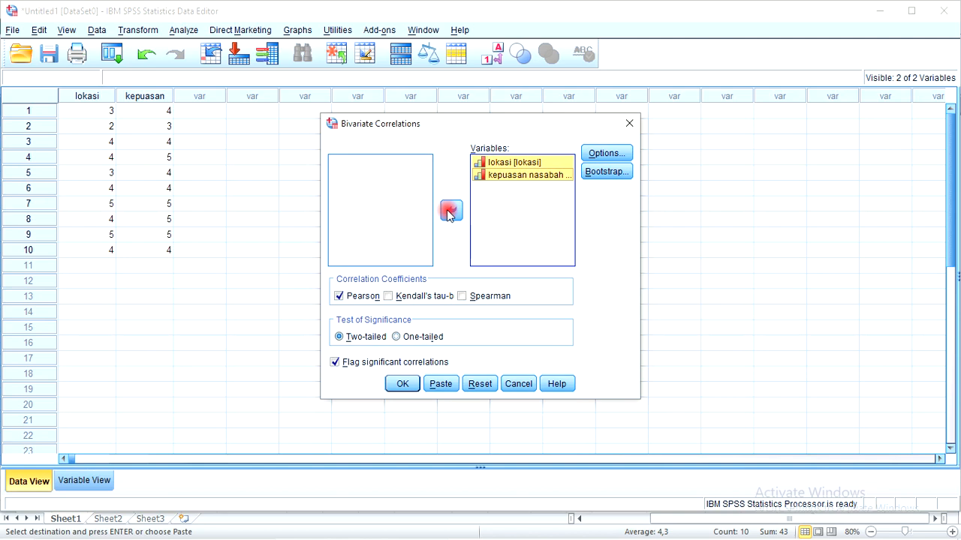
- Select Kendall's tau-b instead of Pearson as the correlation coefficient and run the two-tailed analysis
click(388, 297)
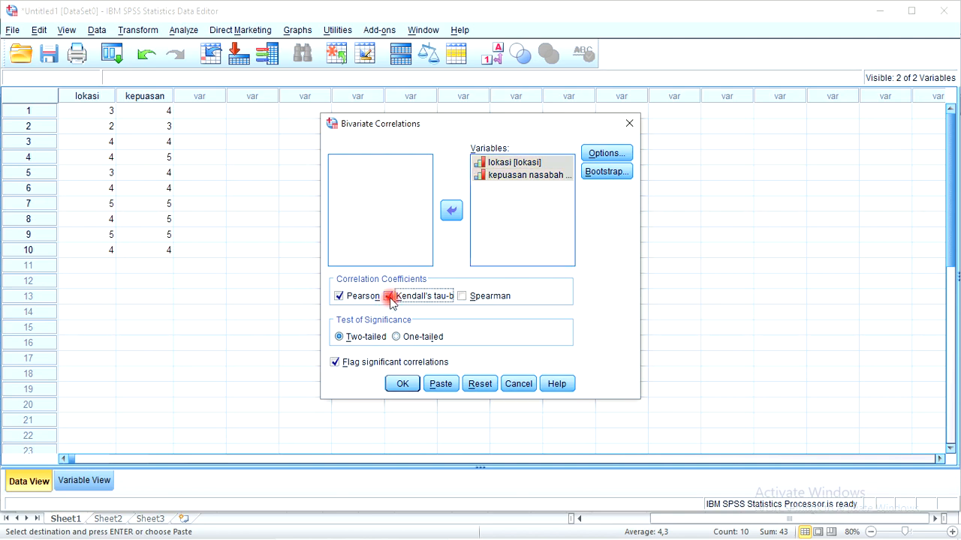
click(338, 296)
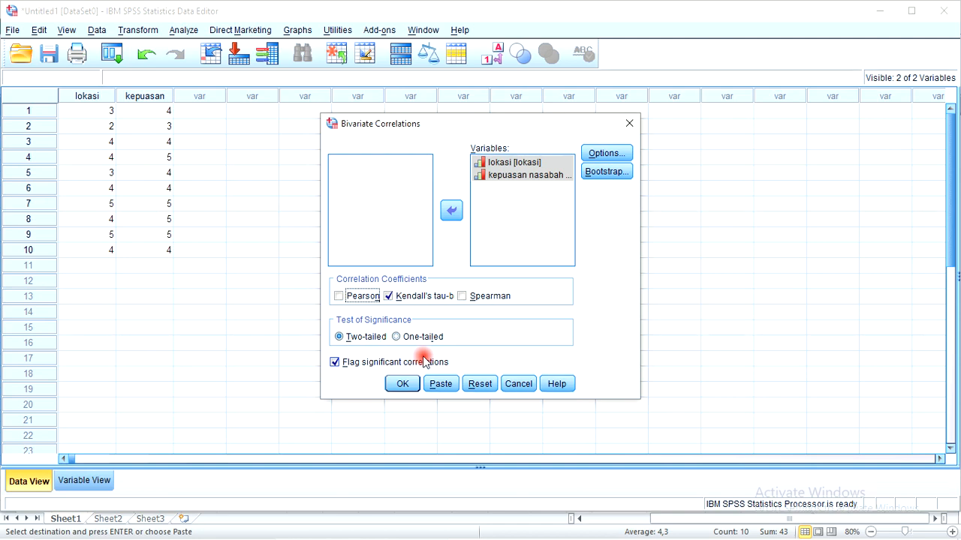
click(402, 385)
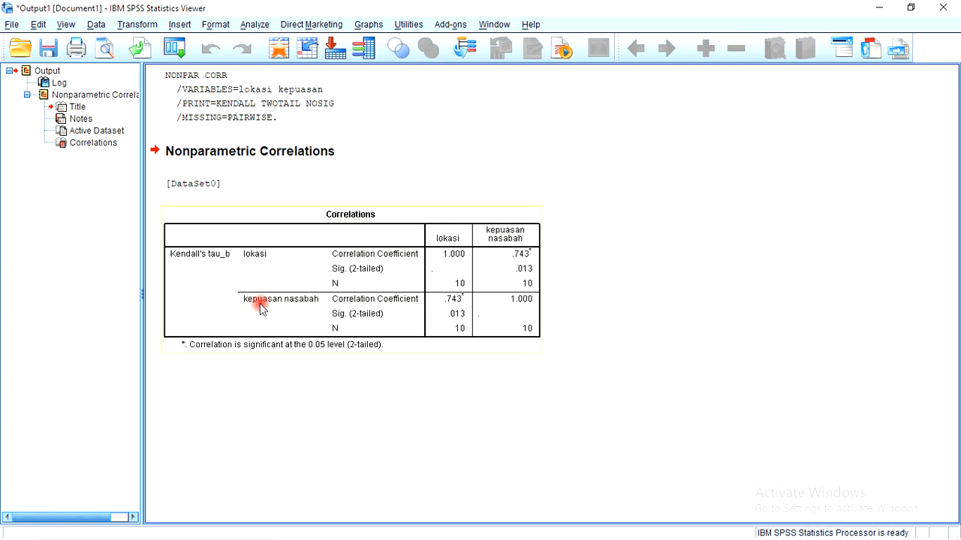
- Close the correlation output without saving it
click(541, 102)
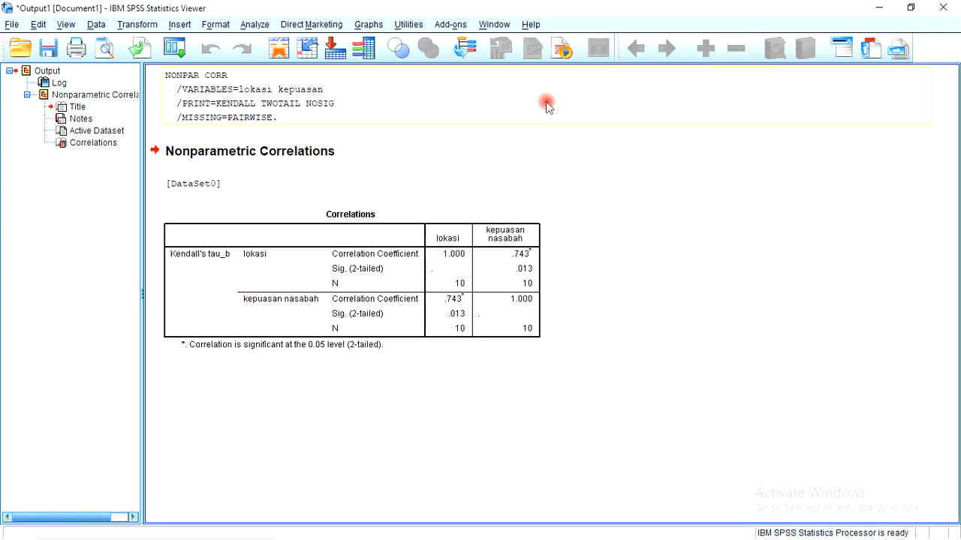
click(945, 7)
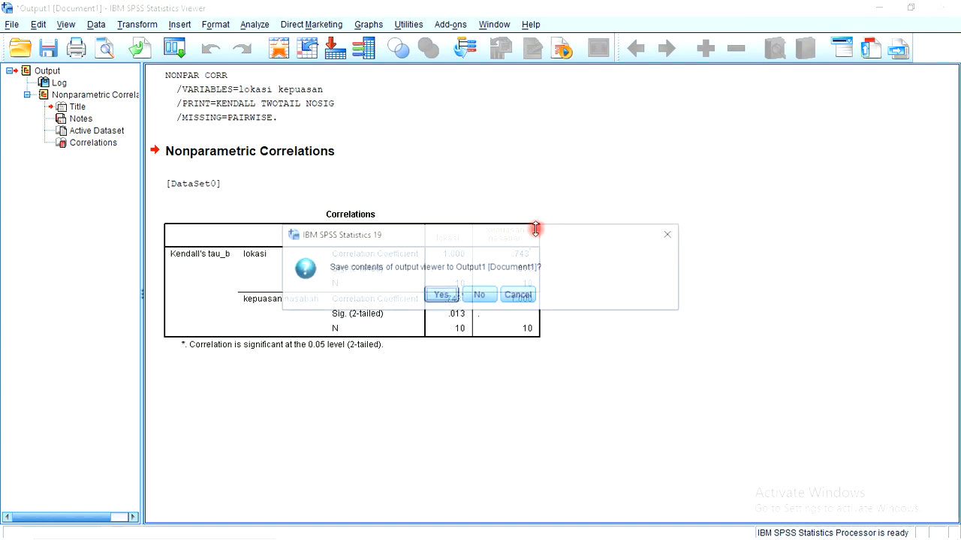
click(474, 297)
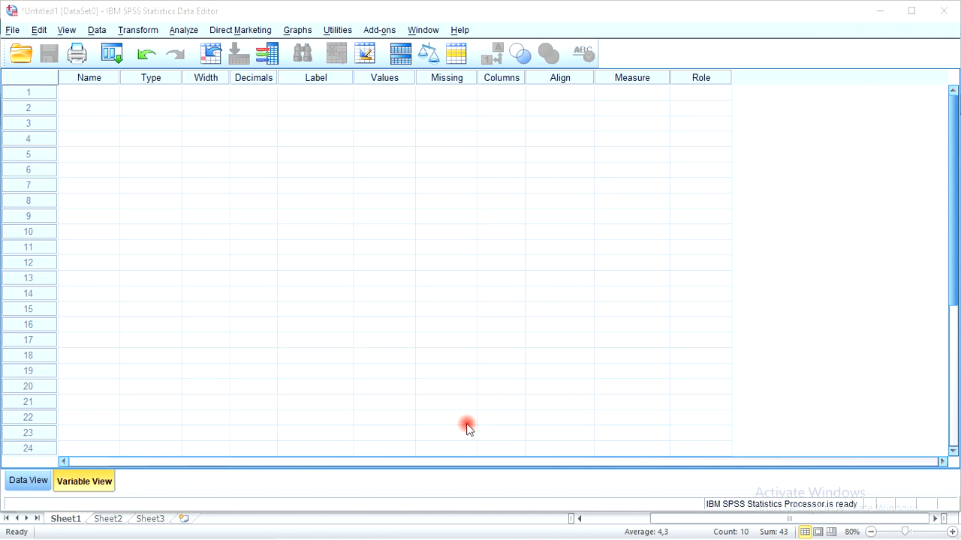
mouse_move(474, 538)
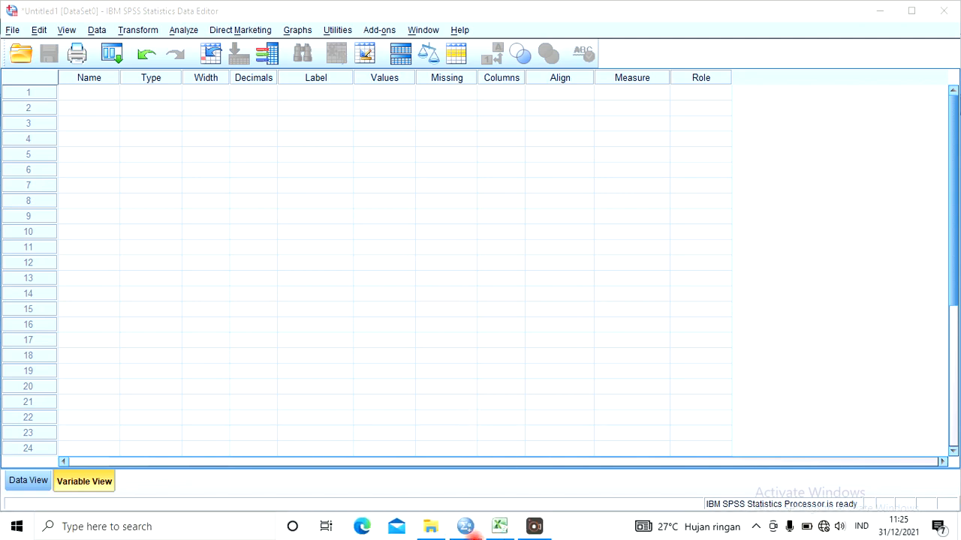
click(502, 529)
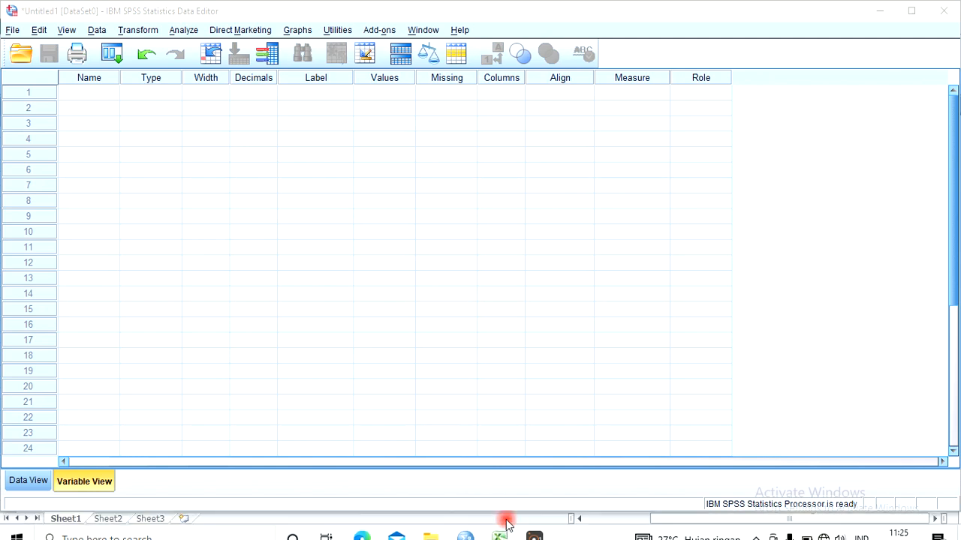
mouse_move(428, 532)
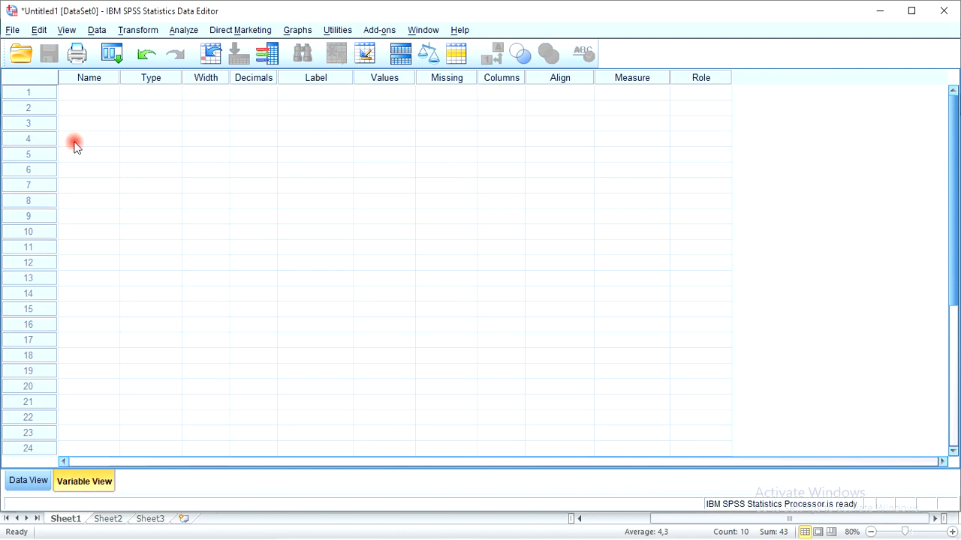
- Define four new variables named awal, seminggu, sebulan and setahun in rows 1 to 4
click(97, 93)
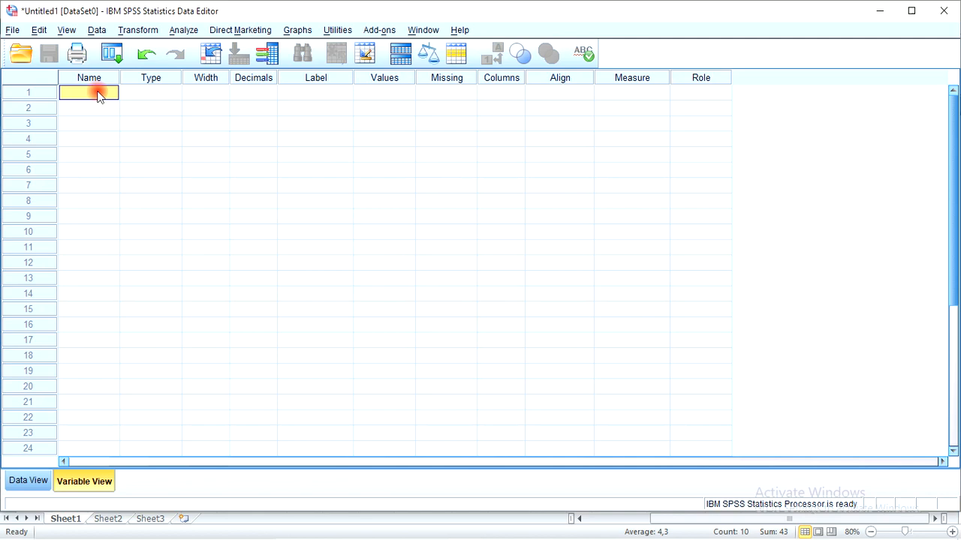
text(awal)
click(105, 111)
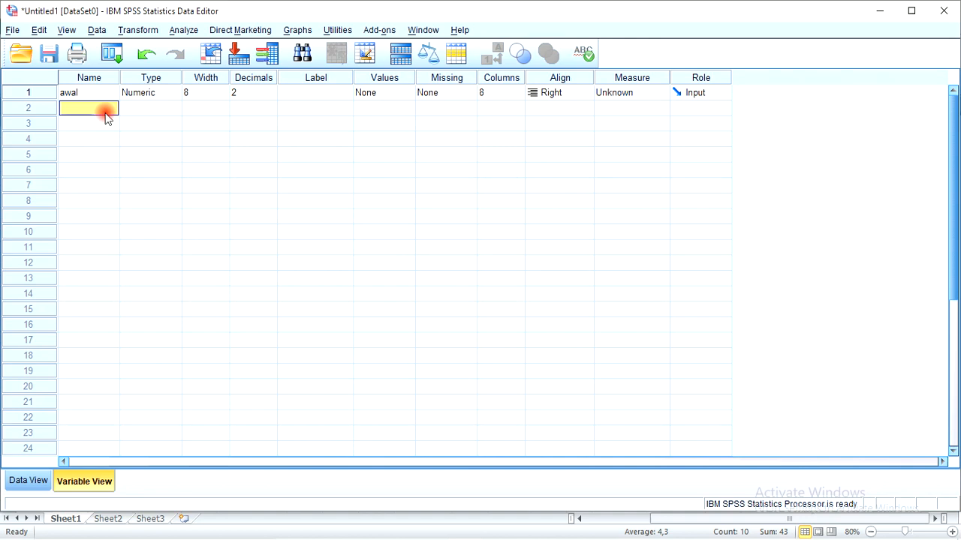
text(seminggu)
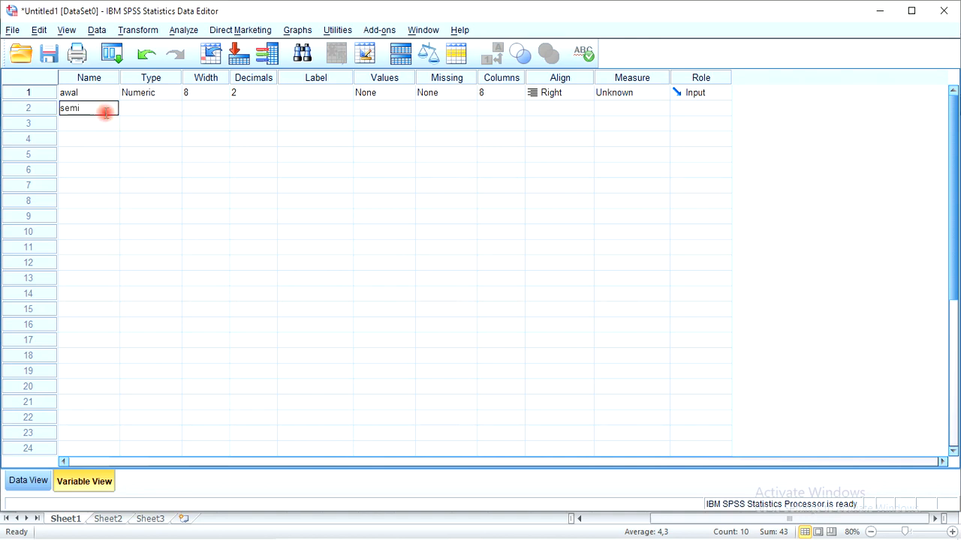
click(88, 125)
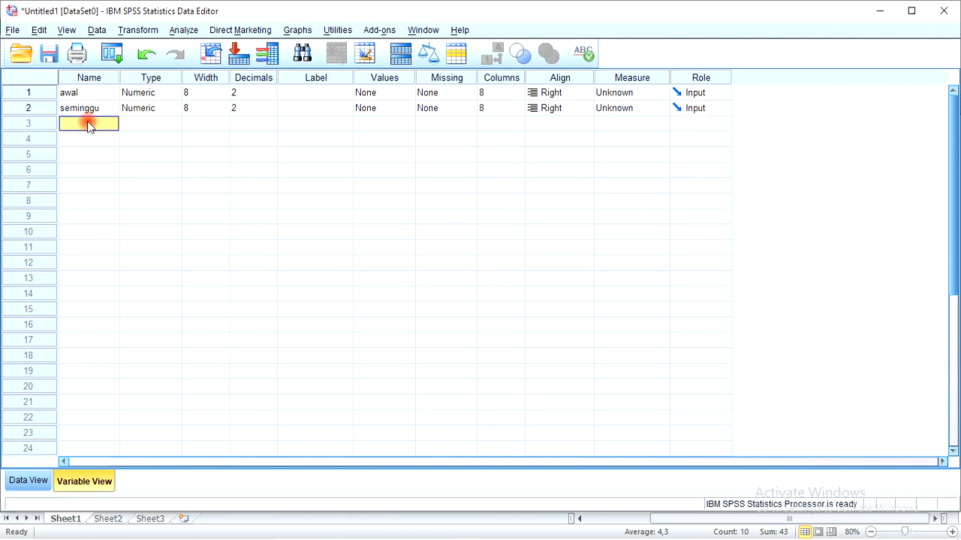
text(sebulan)
click(88, 140)
text(setahu)
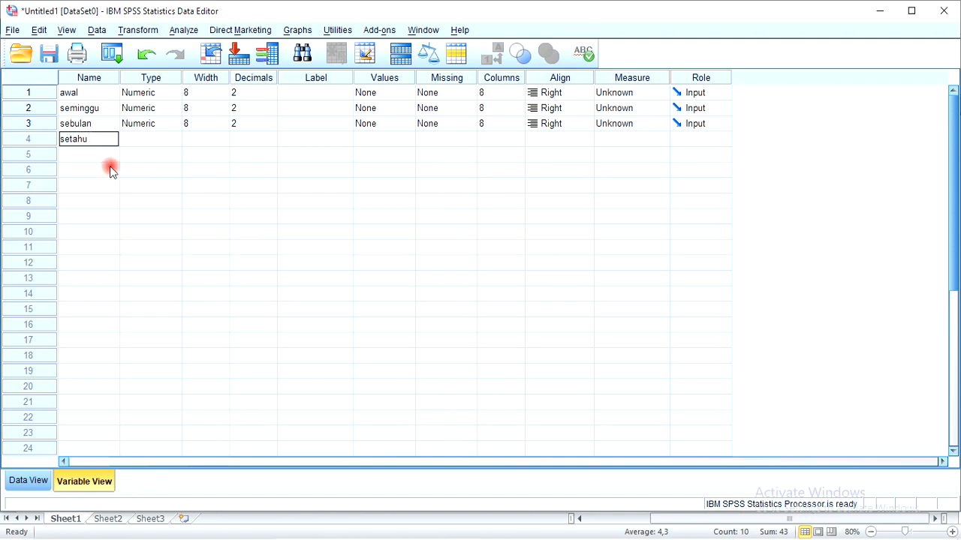
text(n)
click(127, 154)
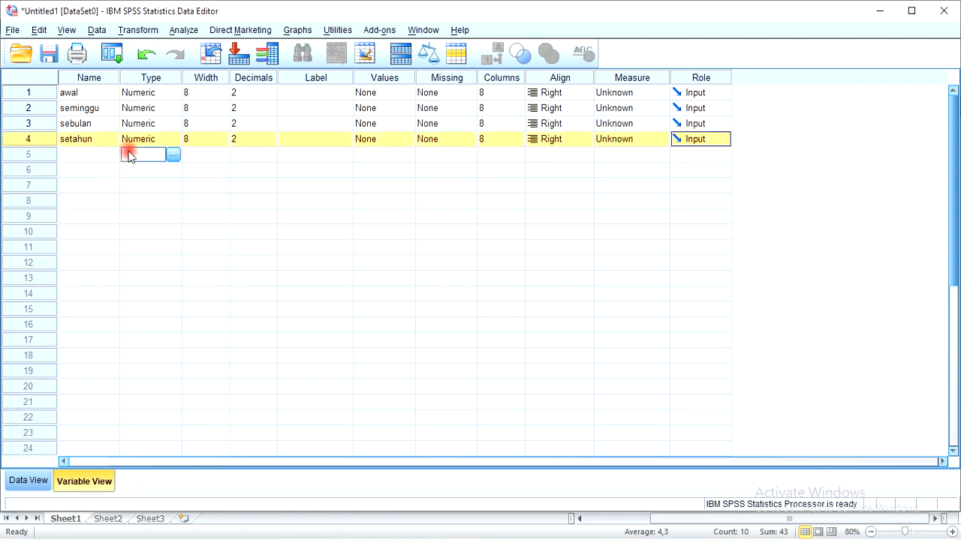
- Set the decimals of all four variables to 0
click(249, 94)
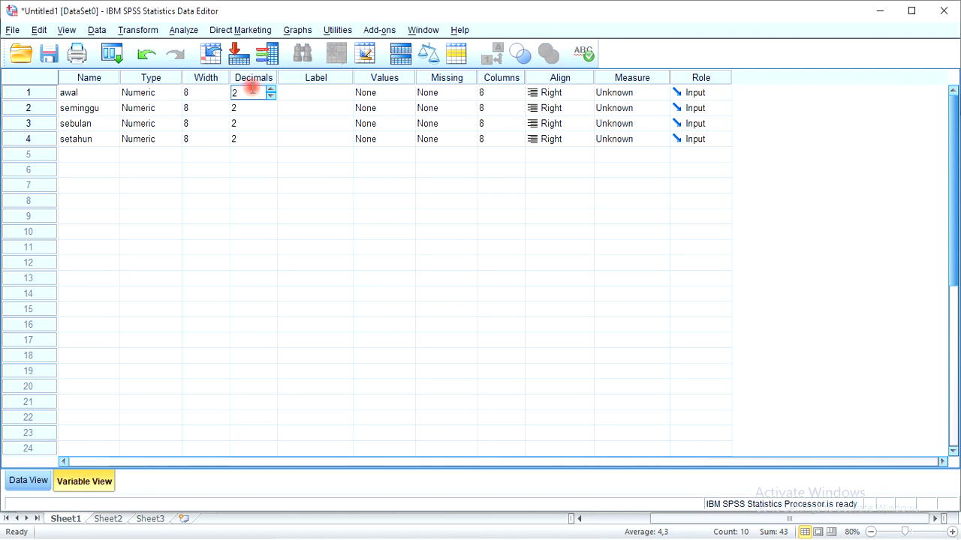
key(BackSpace)
text(0)
key(Return)
key(BackSpace)
text(0)
key(Return)
text(0)
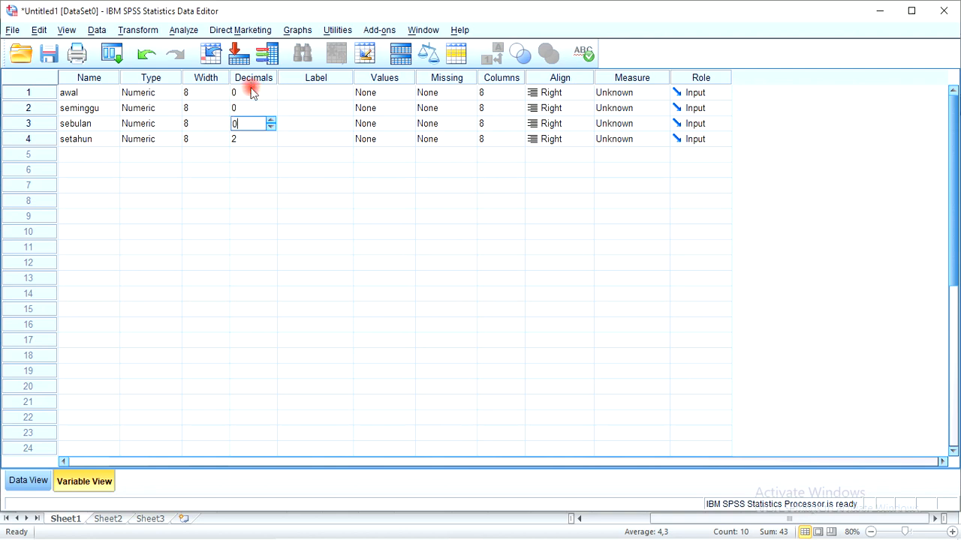
key(Return)
key(BackSpace)
text(0)
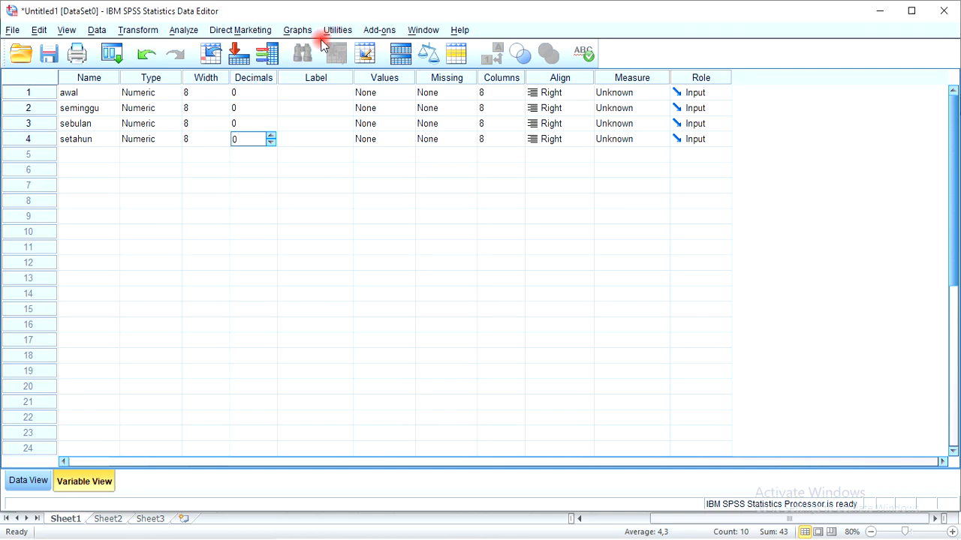
- Set the decimals of awal, seminggu, sebulan and setahun to 1
click(250, 91)
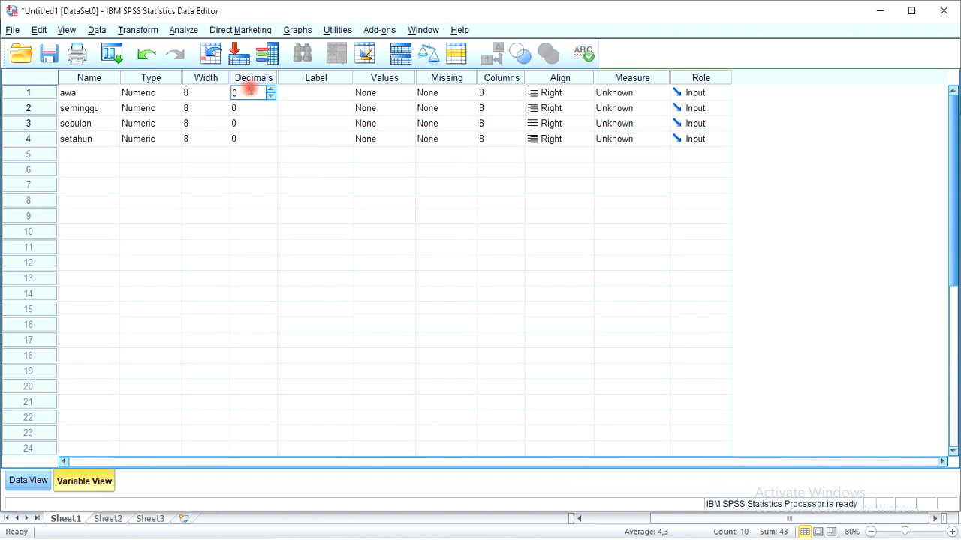
text(1)
key(Return)
text(1)
key(Return)
text(1)
key(Return)
text(1)
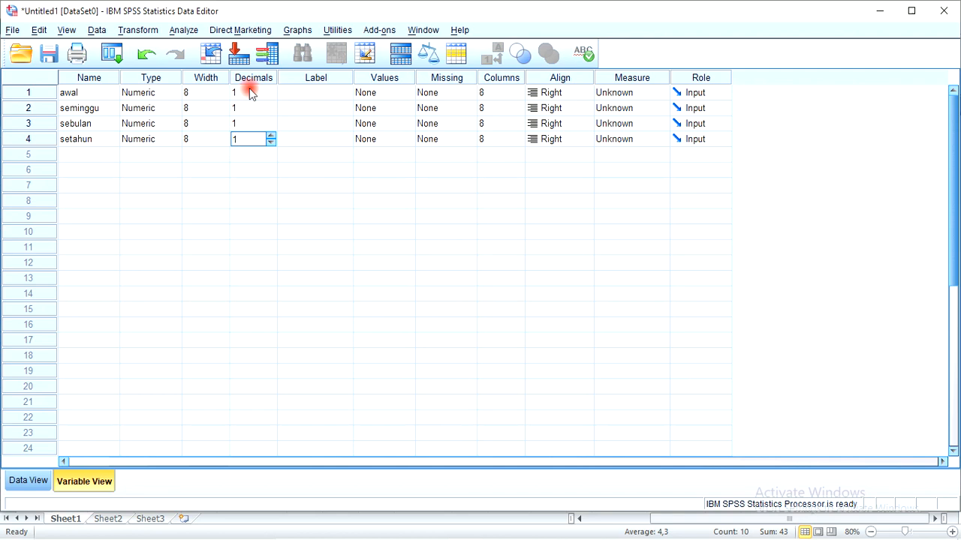
- Label the four variables BB awal, BB seminggu, BB sebulan and BB setahun in order
click(322, 92)
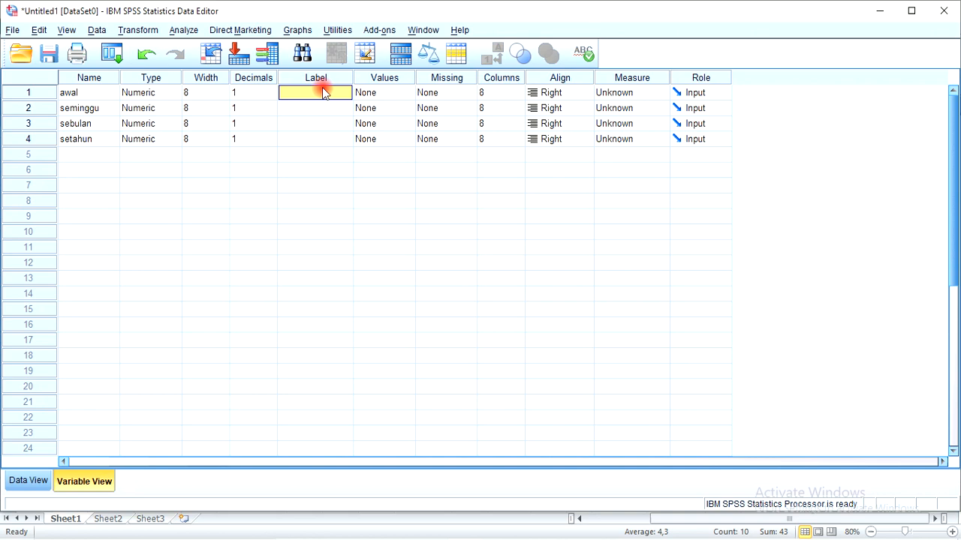
text(BB awal)
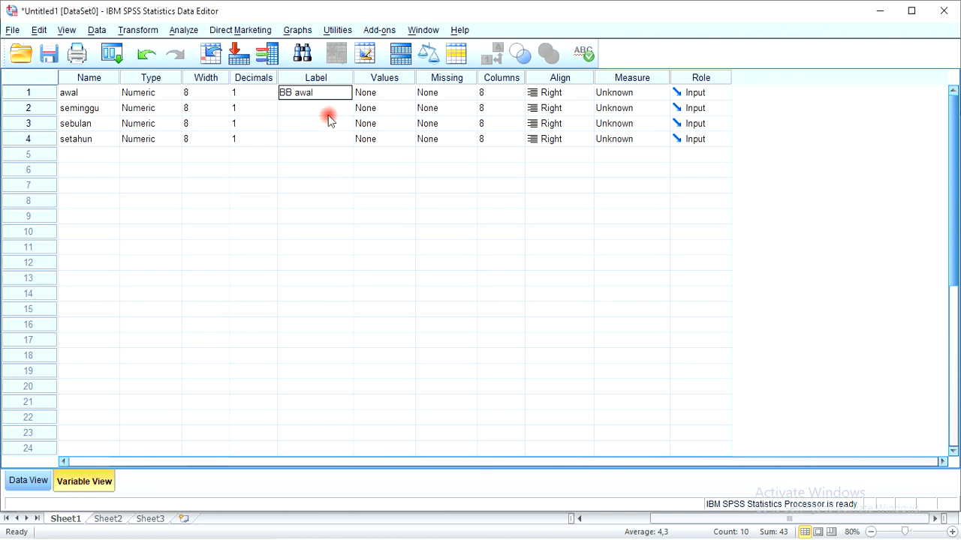
click(324, 109)
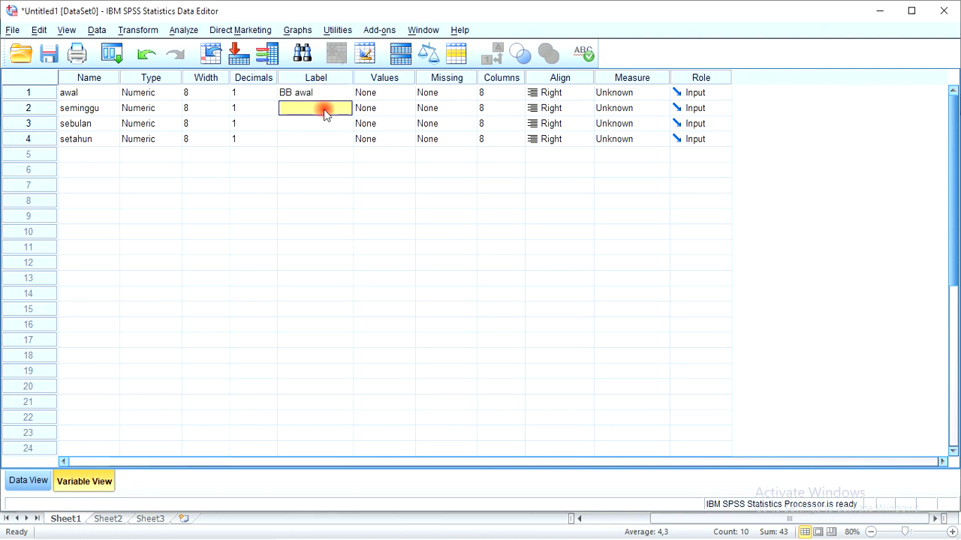
click(324, 109)
text(BB seminggu)
click(320, 126)
click(320, 126)
text(BB sebulan)
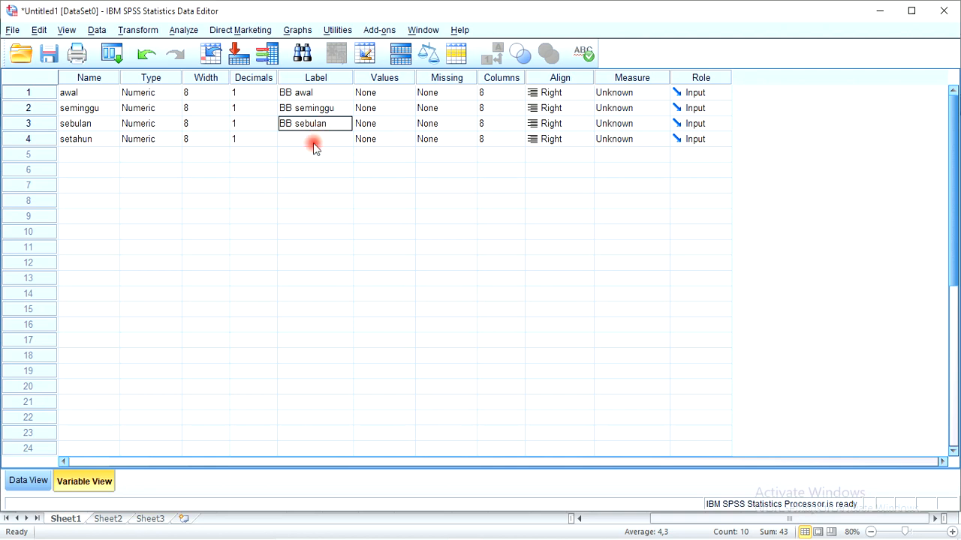
click(313, 143)
text(BB setahun)
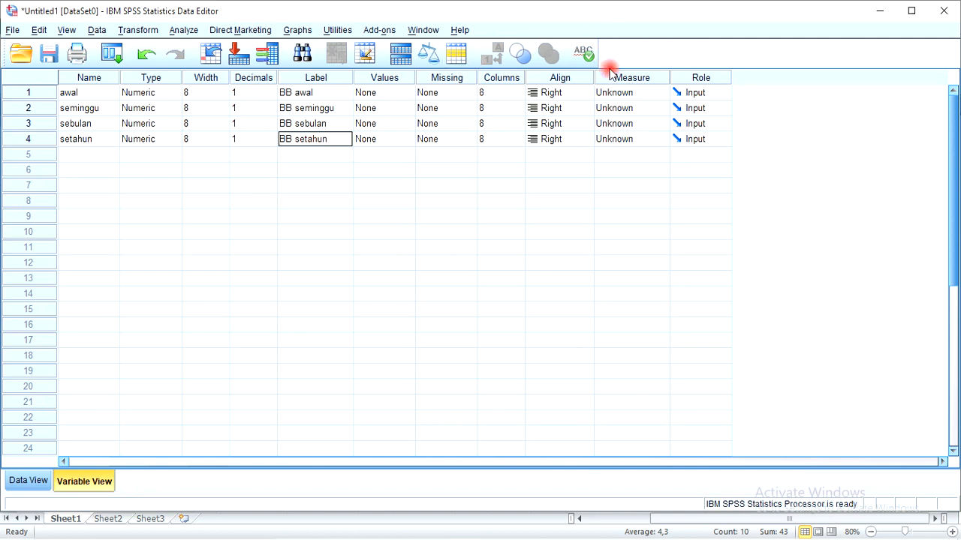
- Set the measurement level of all four variables to Scale
click(619, 96)
click(622, 110)
click(624, 109)
click(623, 121)
click(625, 123)
click(626, 124)
click(626, 141)
click(626, 153)
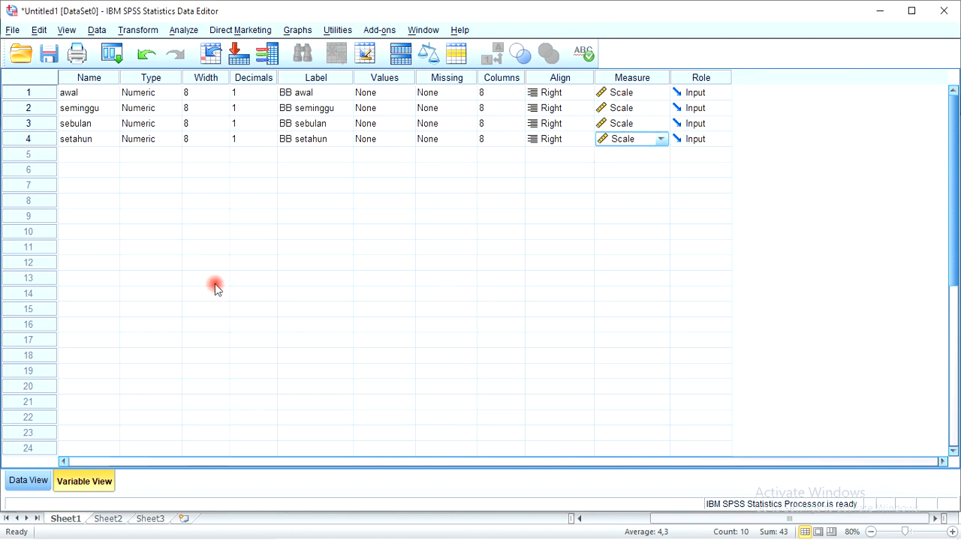
- Bring up the SPSS data grid, and switch to Excel to copy the Uji Friedman body-weight values in P93:S107
click(19, 485)
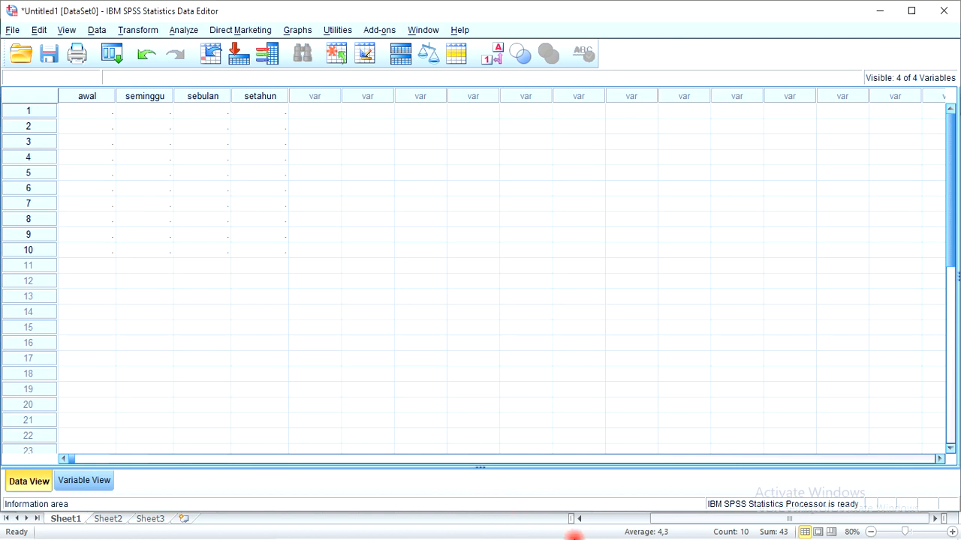
mouse_move(542, 535)
mouse_move(508, 528)
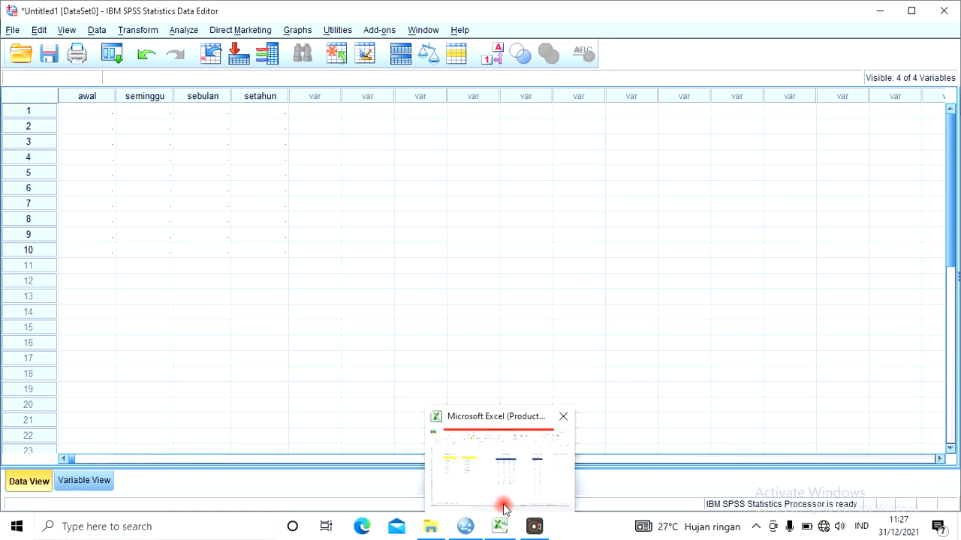
click(503, 484)
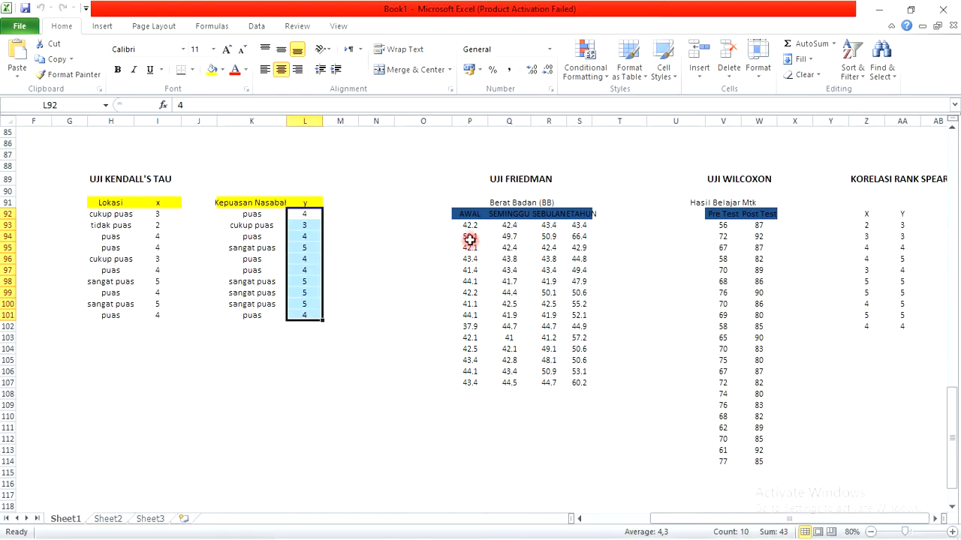
click(463, 225)
drag(484, 225, 572, 383)
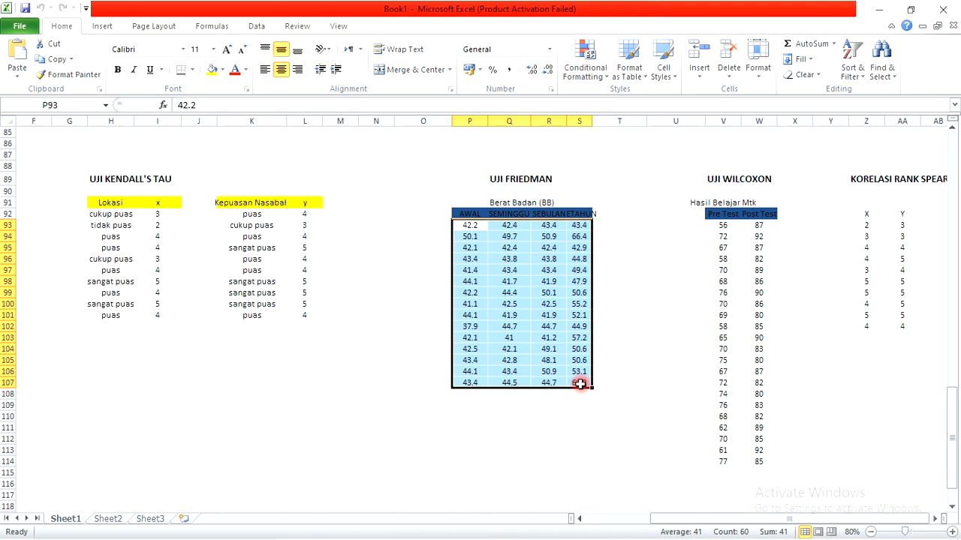
key(ctrl+c)
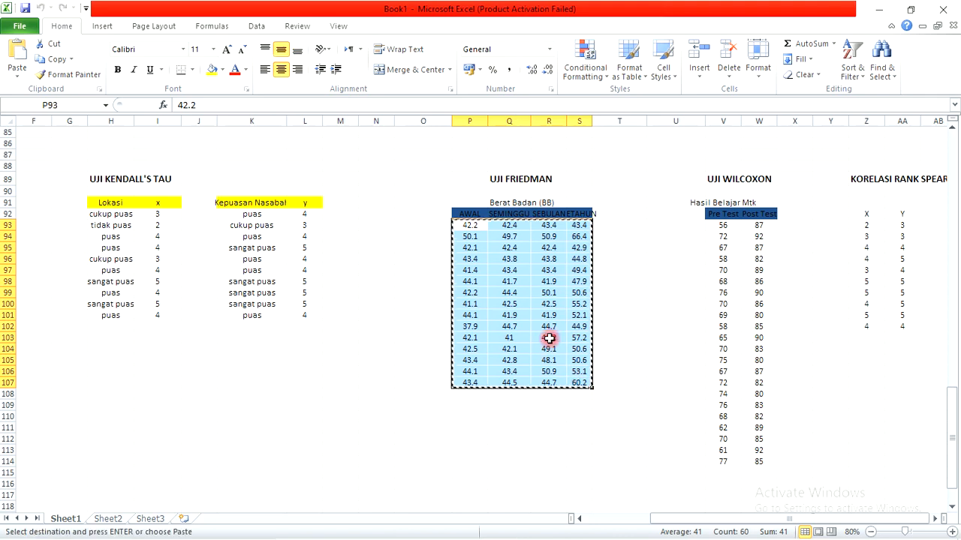
- Return to SPSS and paste the copied weights into the four variable columns, starting at row 1 of awal
mouse_move(453, 532)
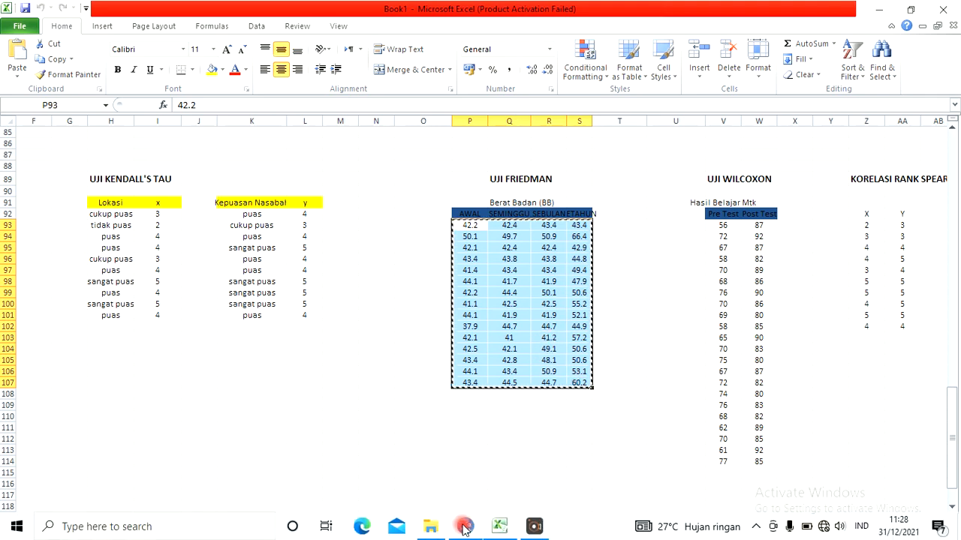
click(457, 500)
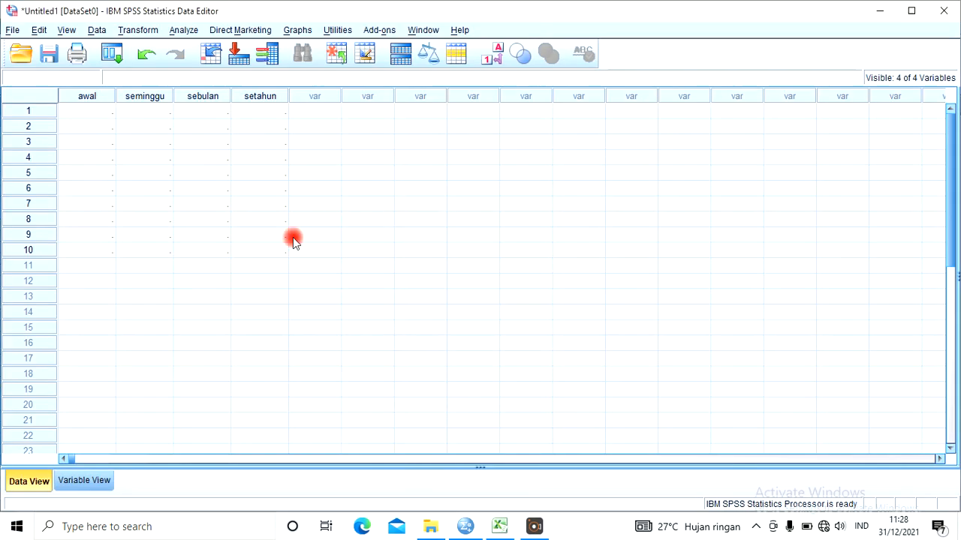
click(105, 112)
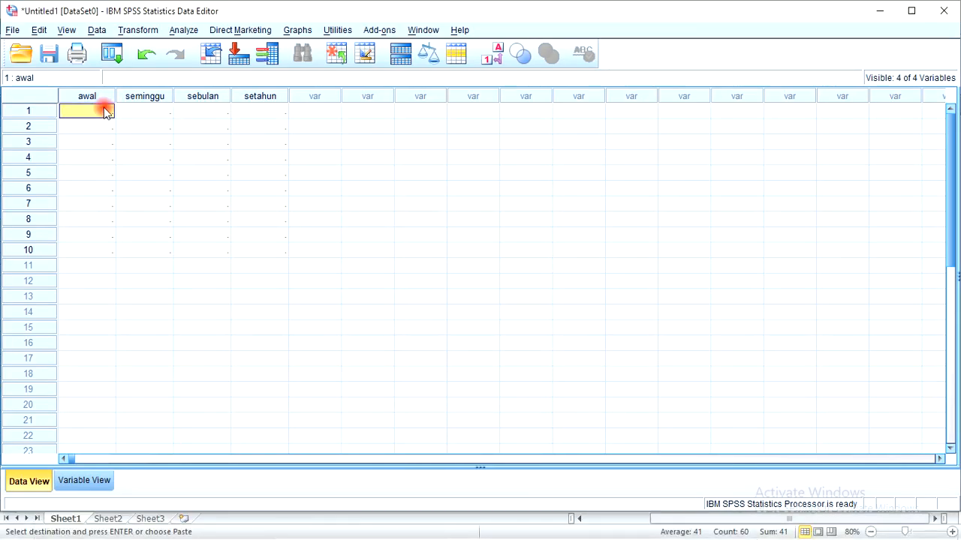
key(ctrl+v)
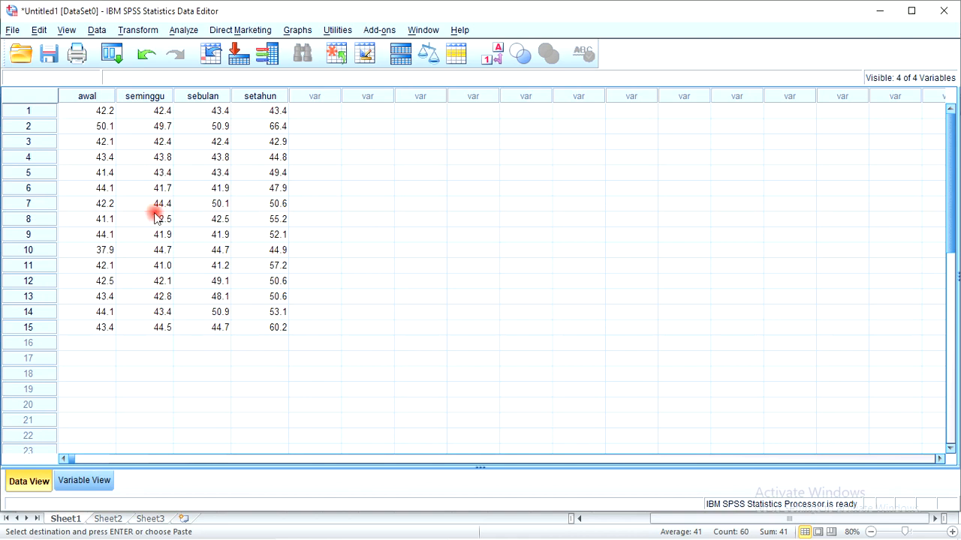
- Start a General Linear Model repeated measures analysis and name the within-subject factor waktu
click(181, 31)
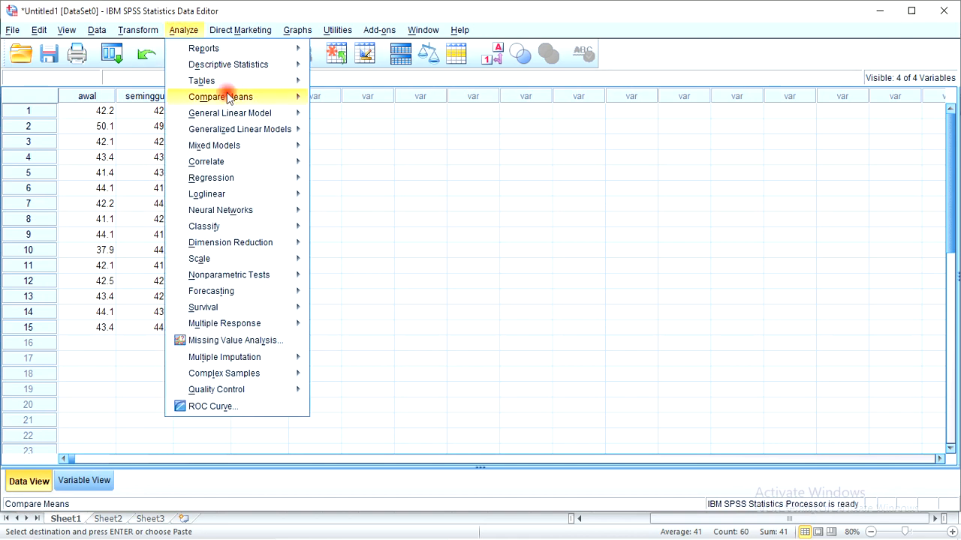
mouse_move(243, 111)
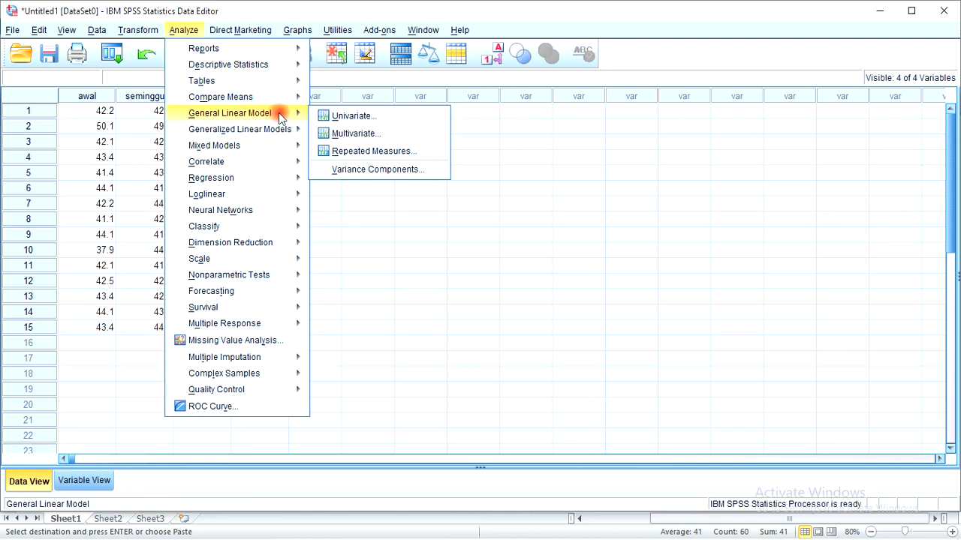
click(344, 154)
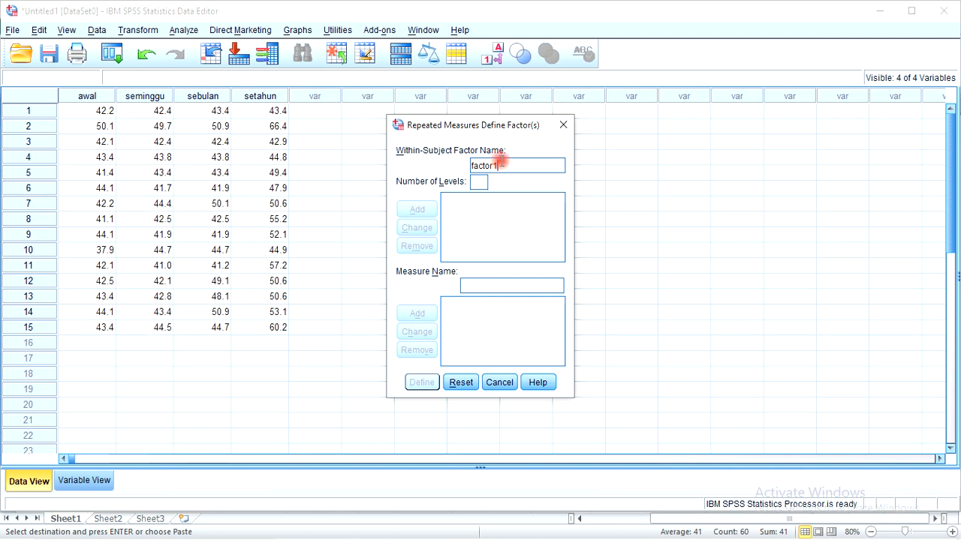
key(BackSpace)
key(BackSpace)
key(BackSpace)
key(BackSpace)
key(BackSpace)
key(BackSpace)
key(BackSpace)
text(waktu)
- Give the waktu factor 4 levels, add it to the factor list and proceed to the variable assignment
click(479, 182)
click(479, 182)
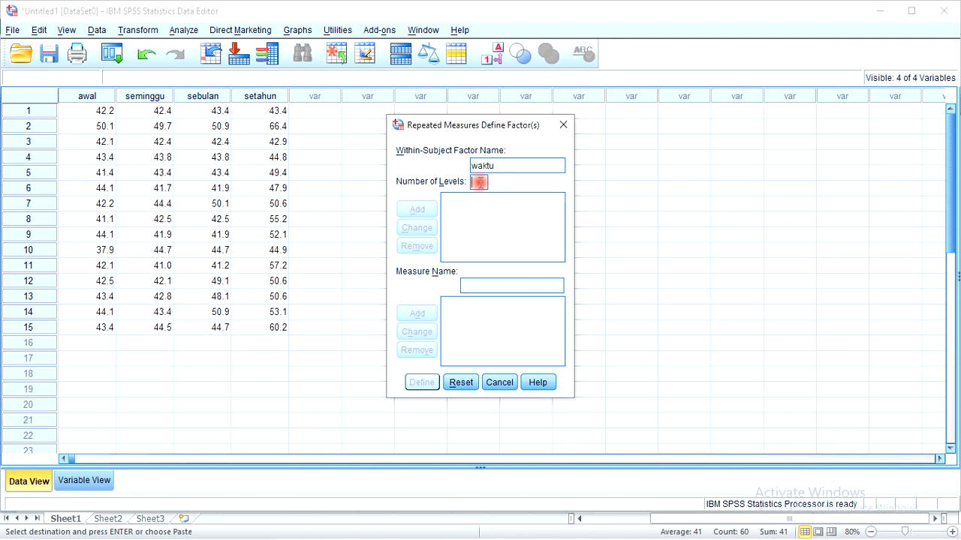
text(4)
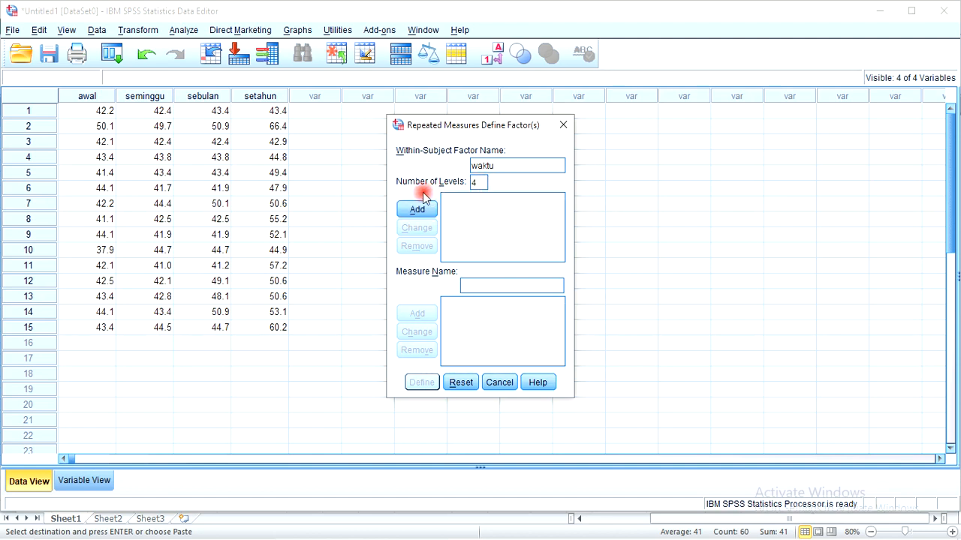
click(411, 211)
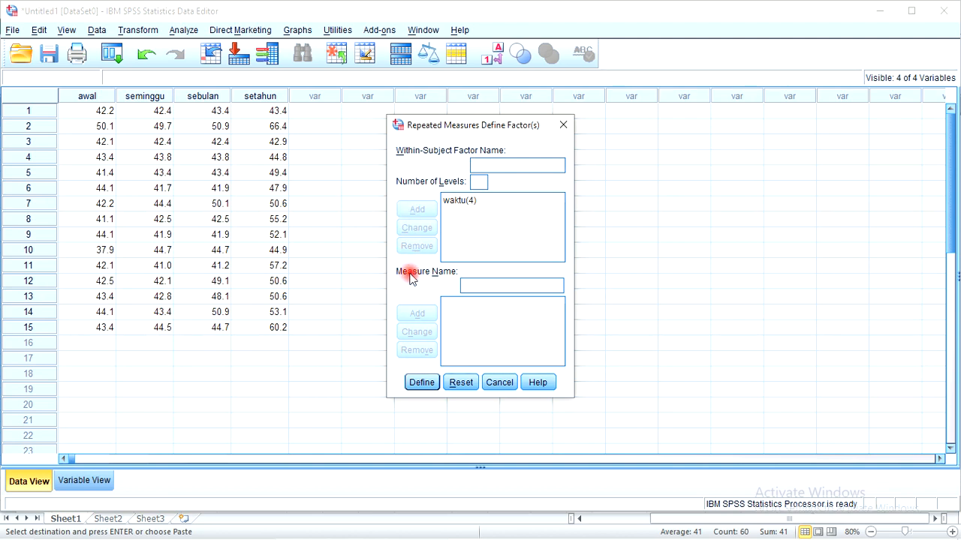
click(421, 382)
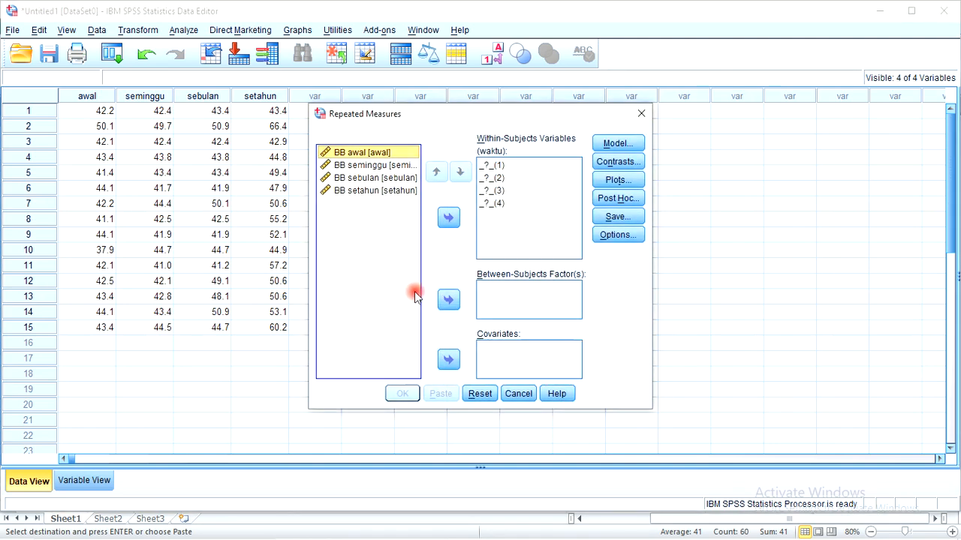
- Assign awal, seminggu, sebulan and setahun together as the within-subjects variables for waktu levels 1 to 4
click(394, 178)
click(364, 154)
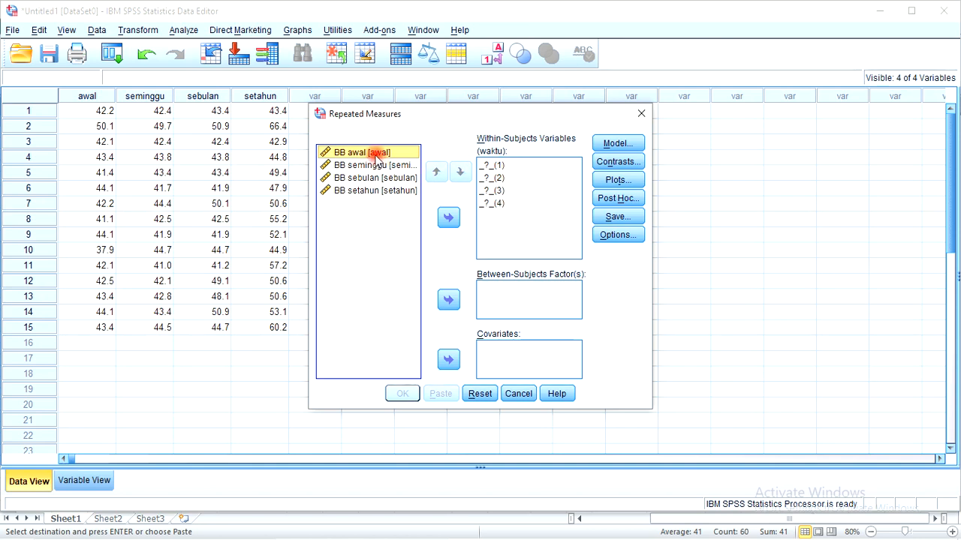
key(ctrl+a)
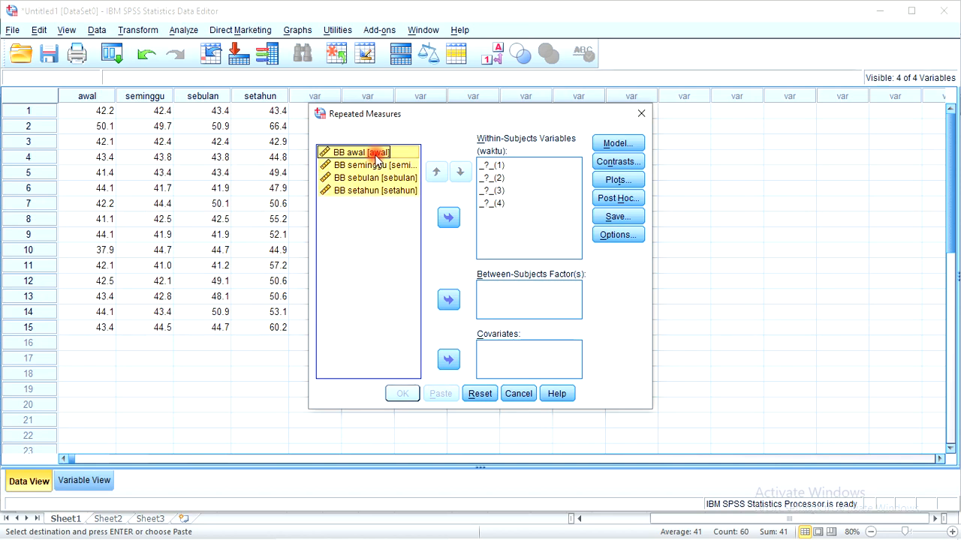
click(442, 218)
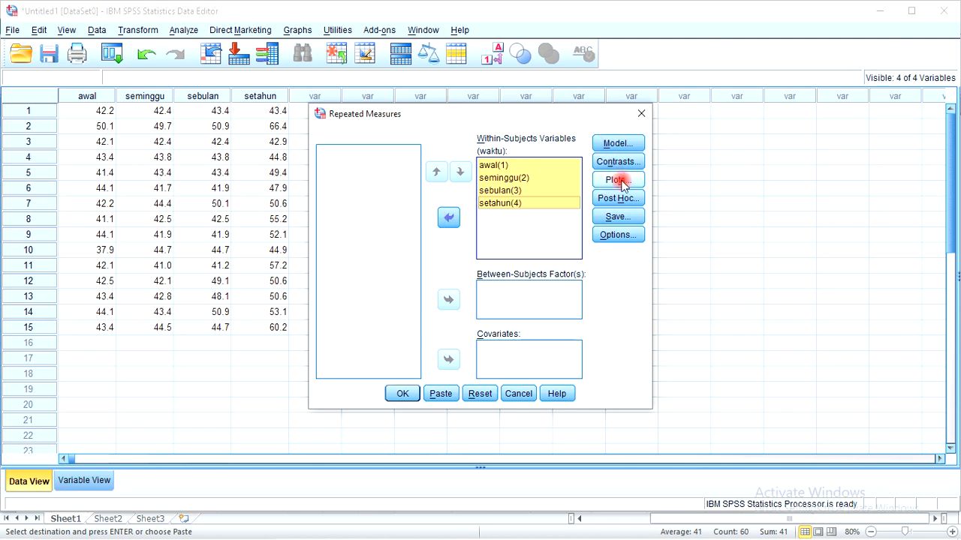
- Run the repeated measures analysis with standardized residuals saved to the dataset, and close its output without saving
click(619, 217)
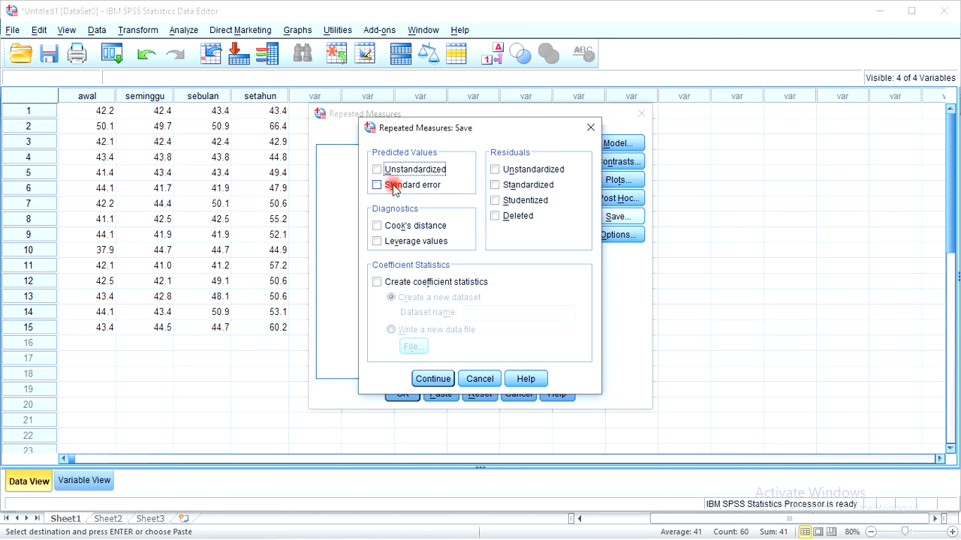
click(502, 186)
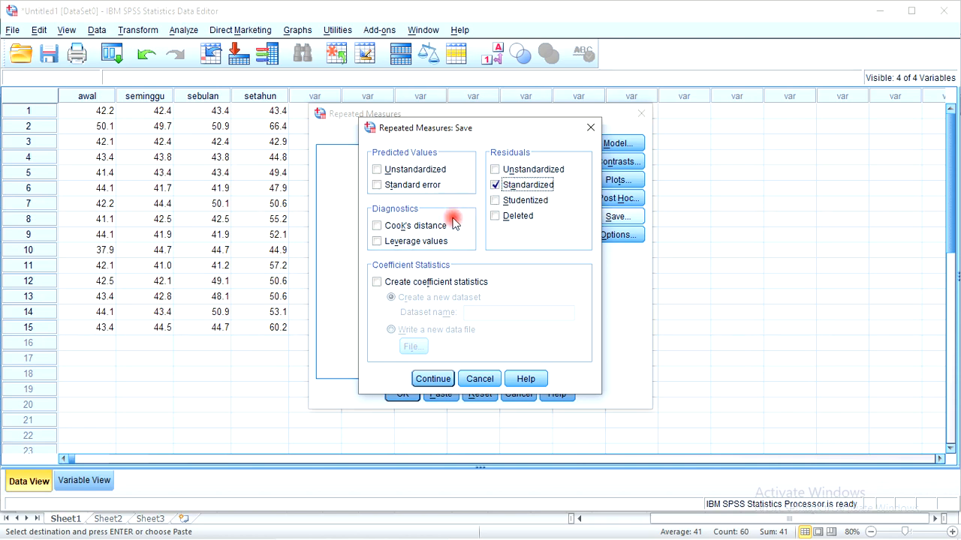
click(432, 379)
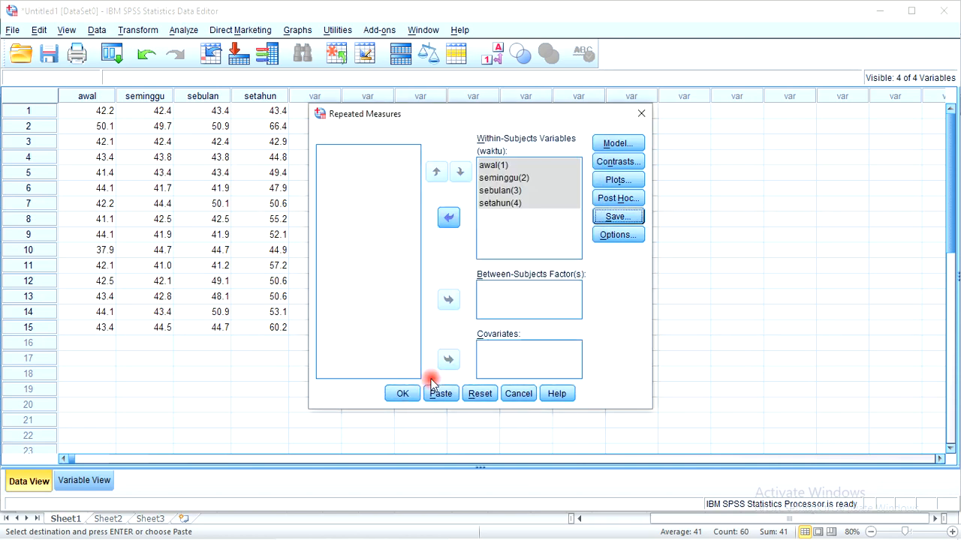
click(402, 394)
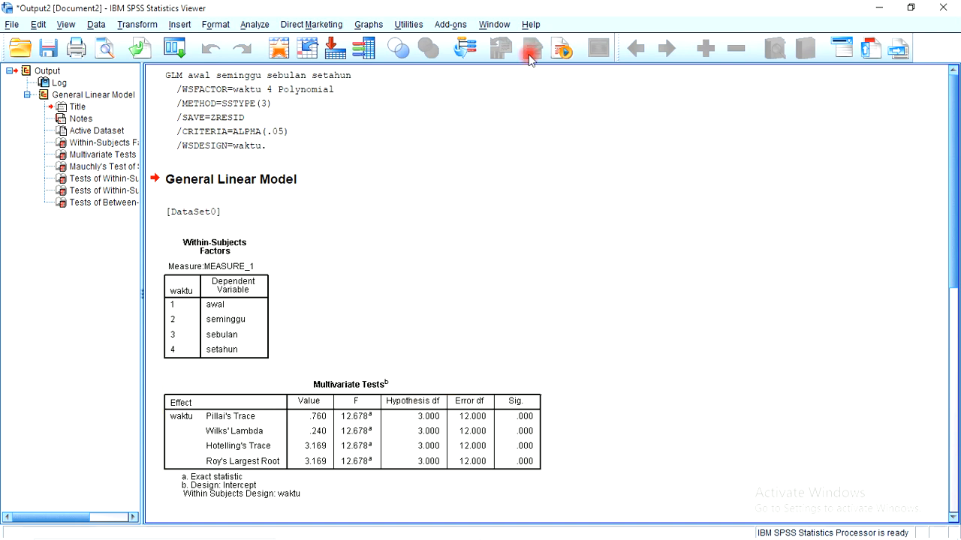
click(952, 9)
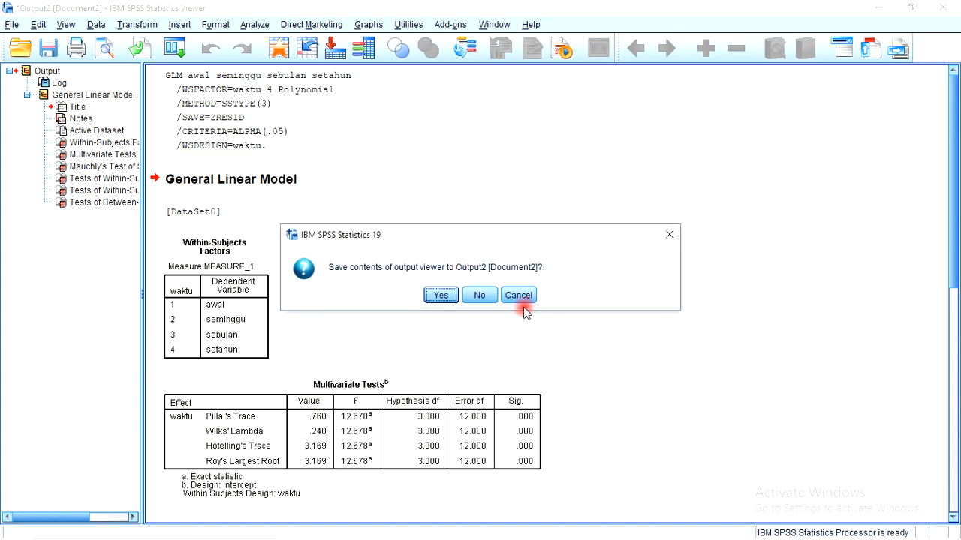
click(480, 295)
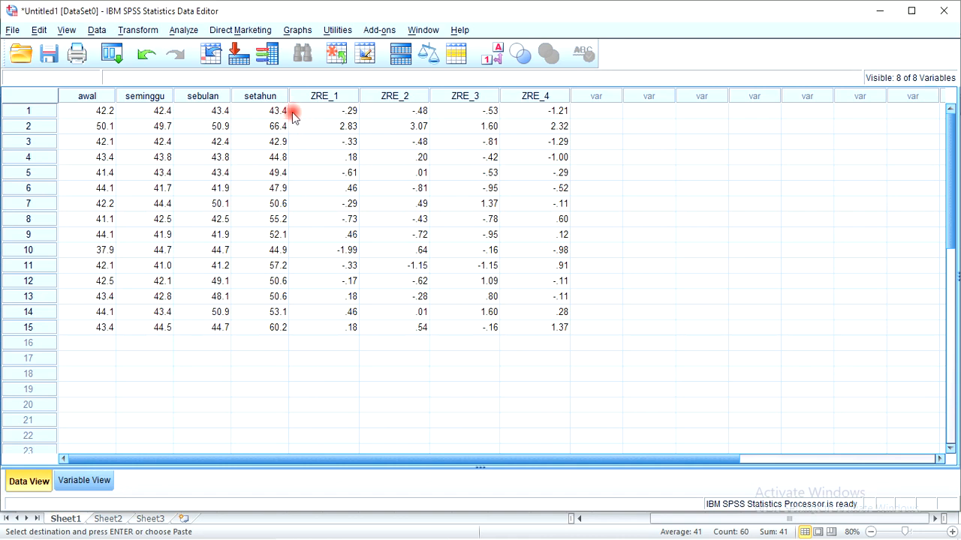
- Set up an Explore analysis with the four standardized residuals, ZRE_1 to ZRE_4, as dependent variables
click(189, 33)
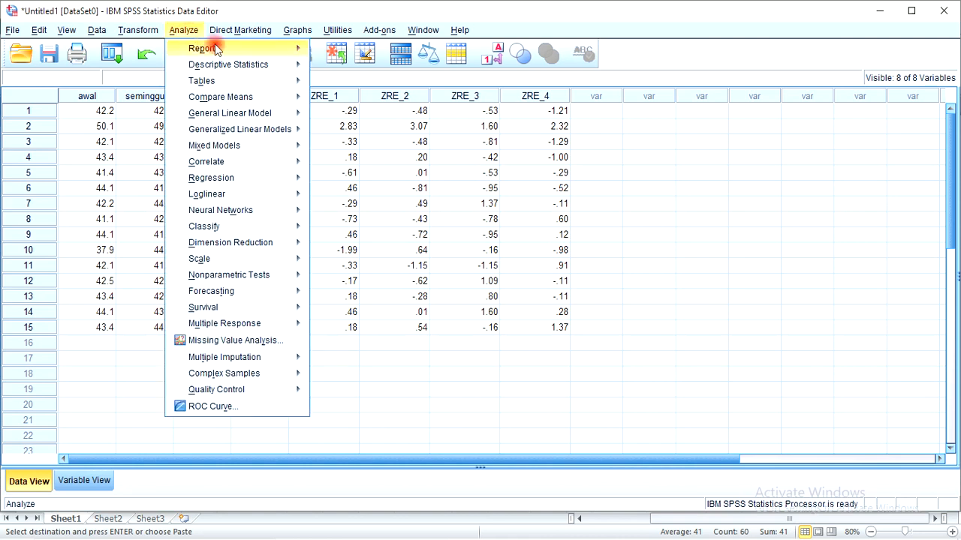
mouse_move(274, 68)
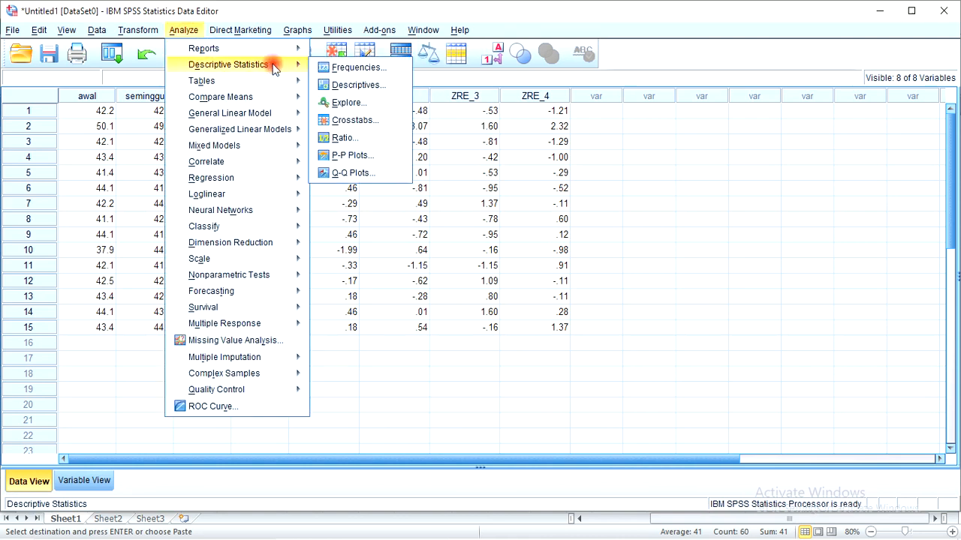
click(347, 105)
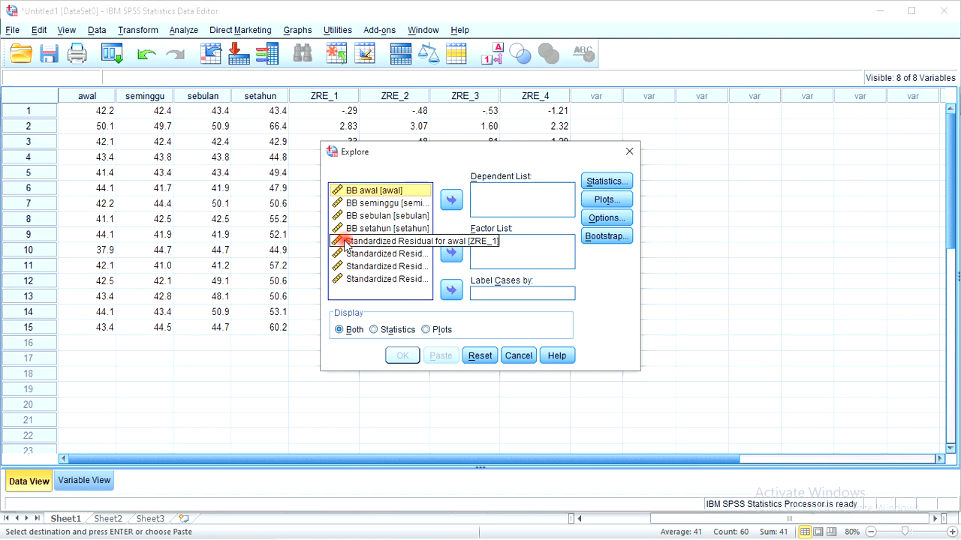
mouse_move(343, 241)
mouse_down()
mouse_move(360, 259)
mouse_move(356, 241)
mouse_up()
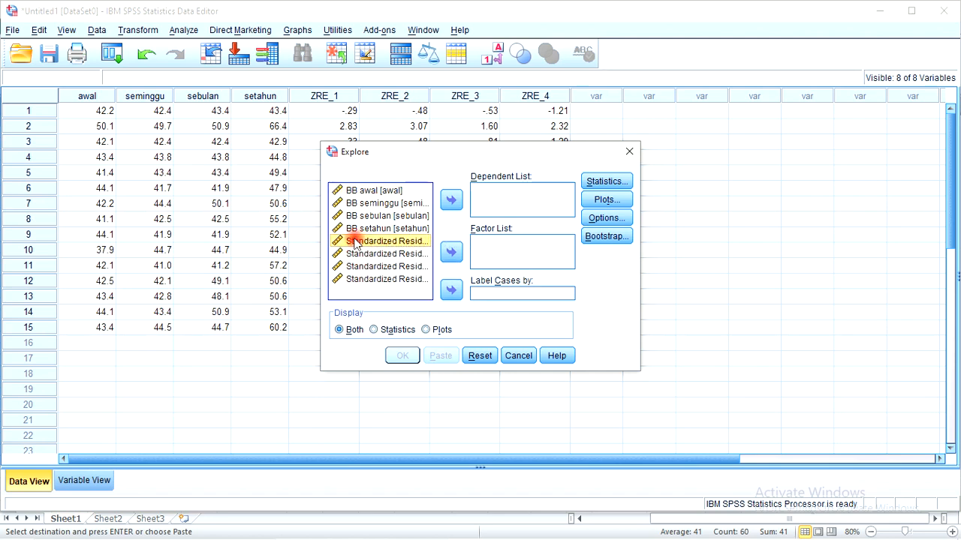
click(451, 198)
click(398, 246)
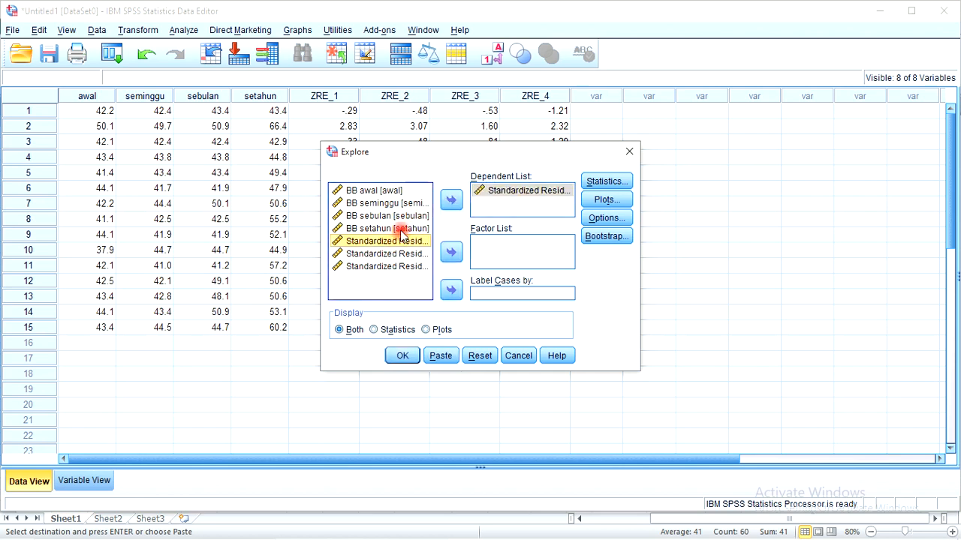
click(376, 254)
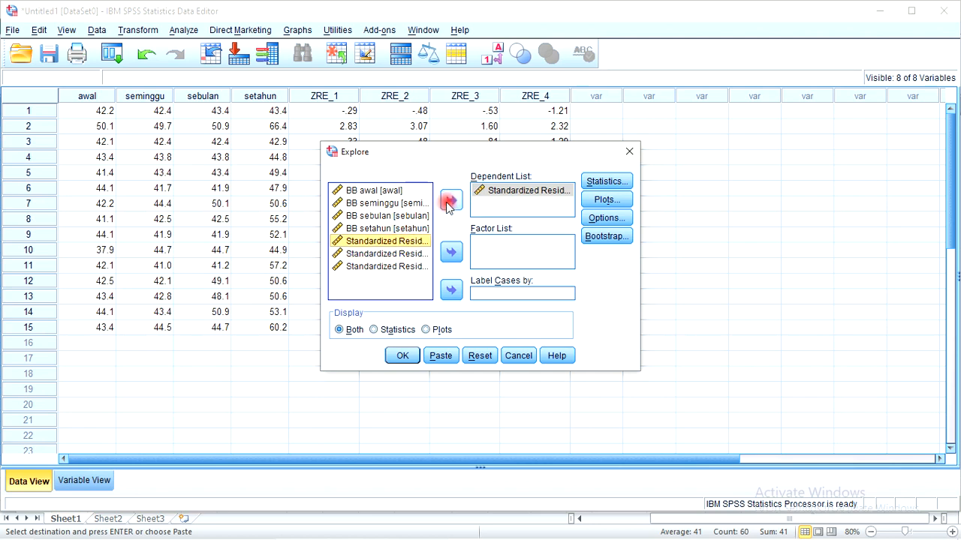
click(450, 199)
click(394, 242)
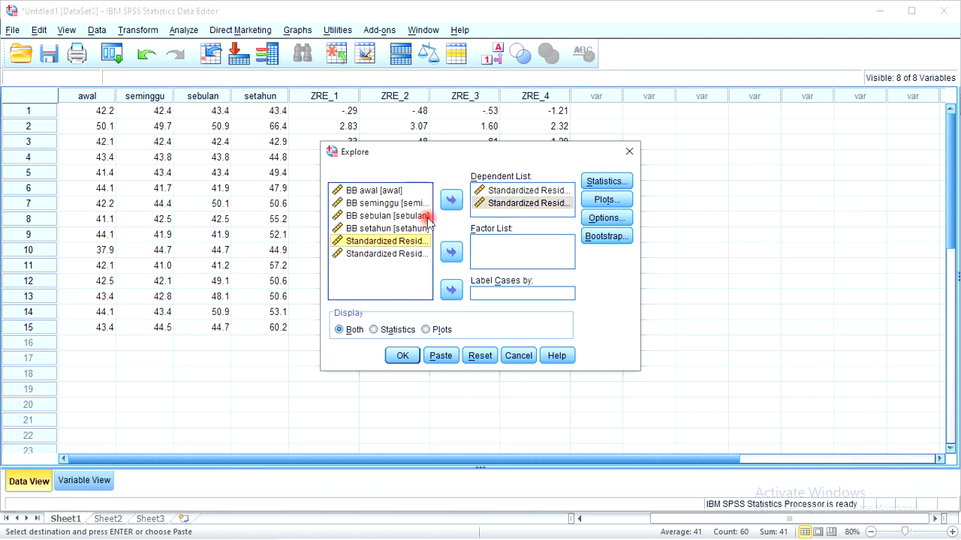
click(451, 200)
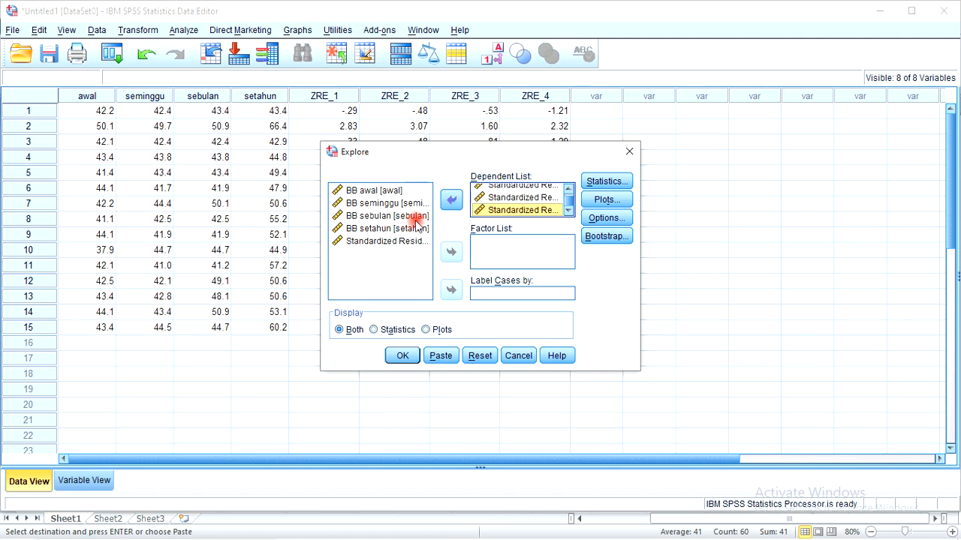
click(400, 241)
click(451, 200)
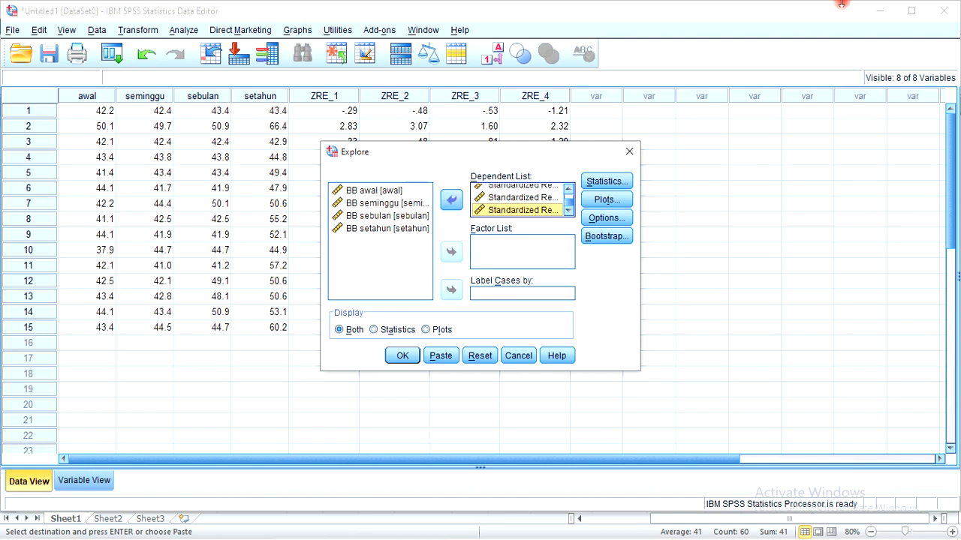
- Include normality plots with tests in the Explore analysis and run it
click(608, 200)
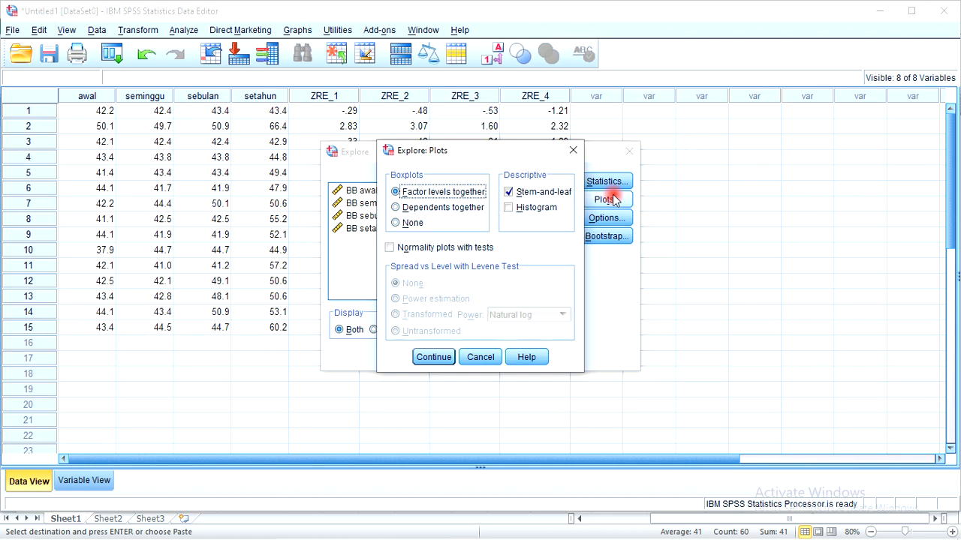
click(390, 248)
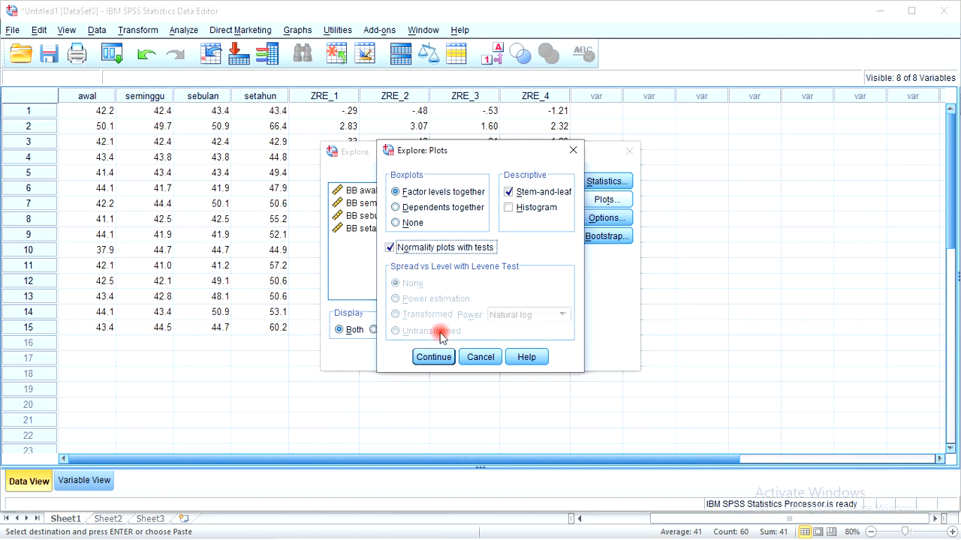
click(433, 356)
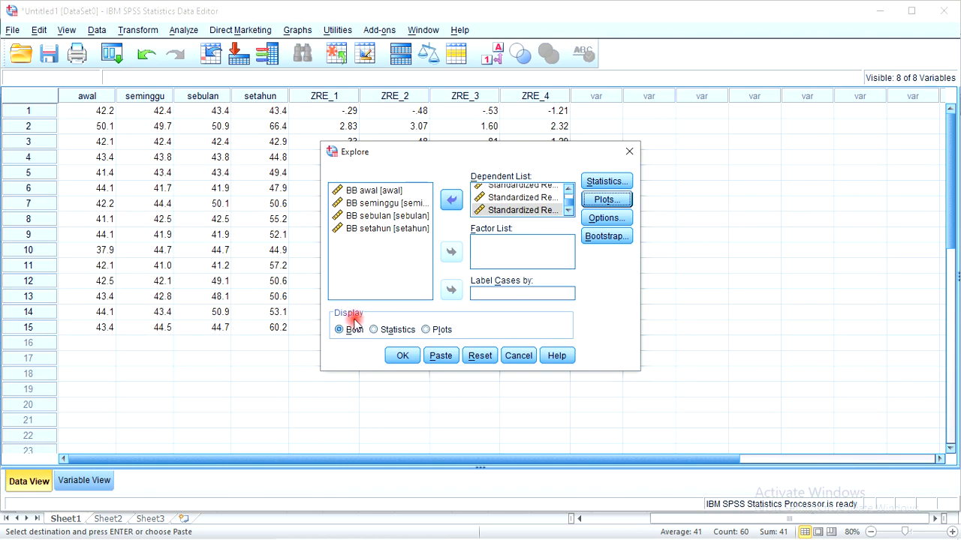
click(402, 357)
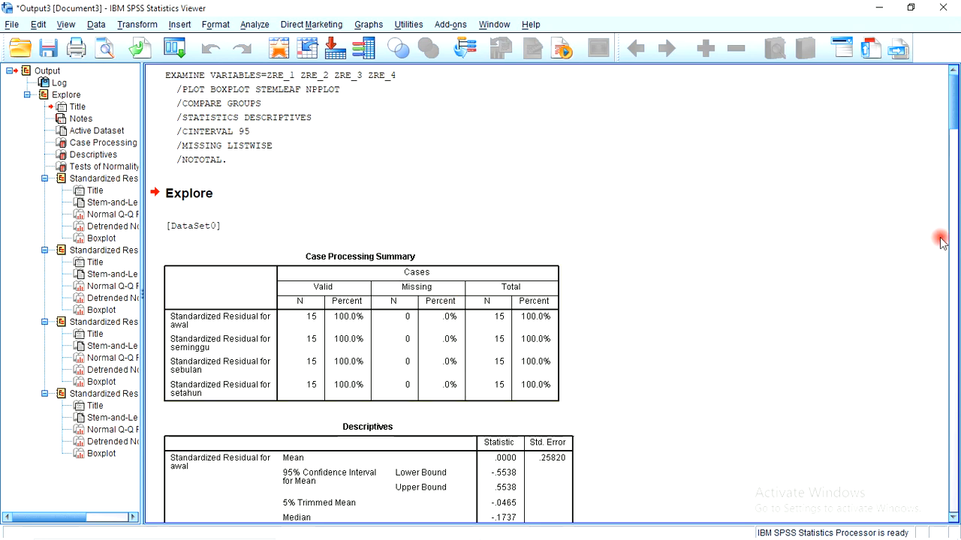
- Examine the Tests of Normality table for the four standardized residuals, and close the output without saving
scroll(954, 162, down, 10)
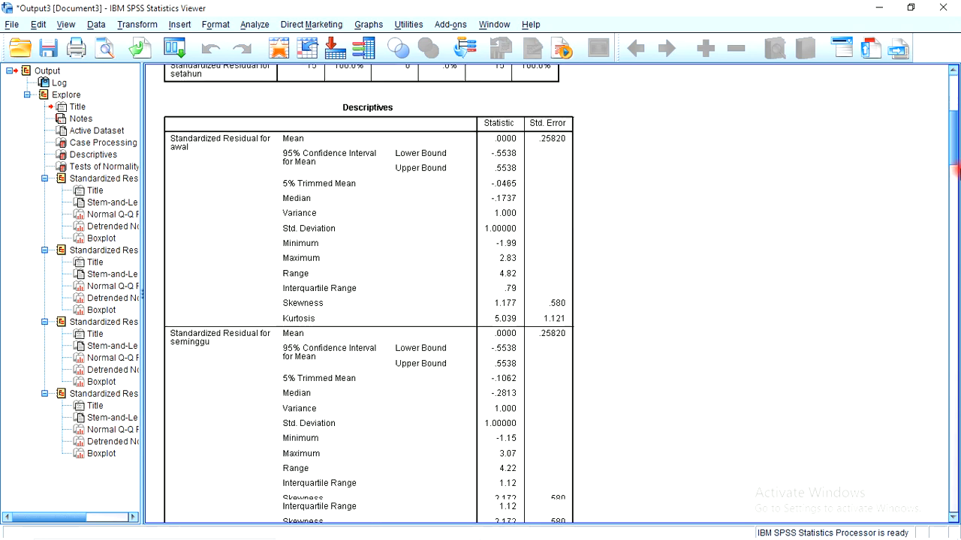
scroll(954, 191, down, 3)
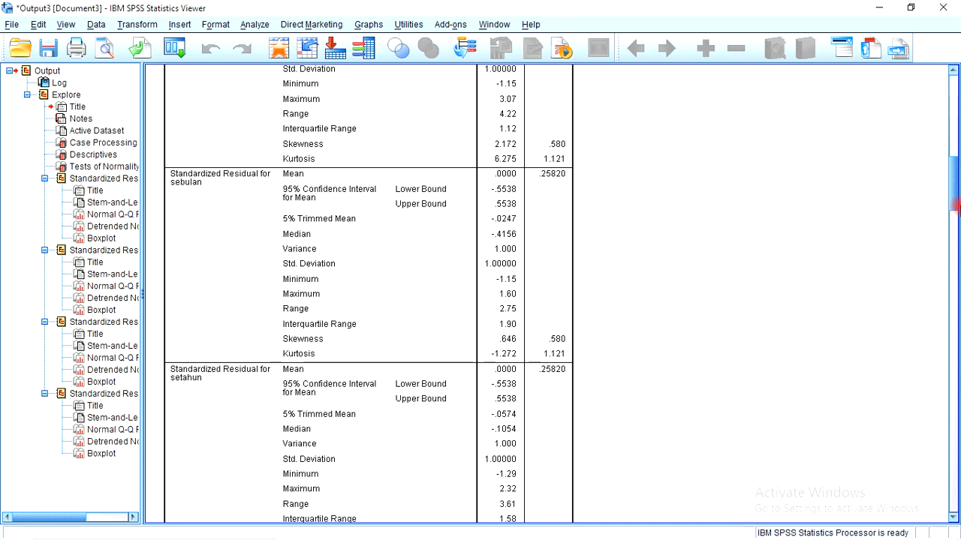
scroll(954, 225, down, 4)
scroll(953, 225, down, 5)
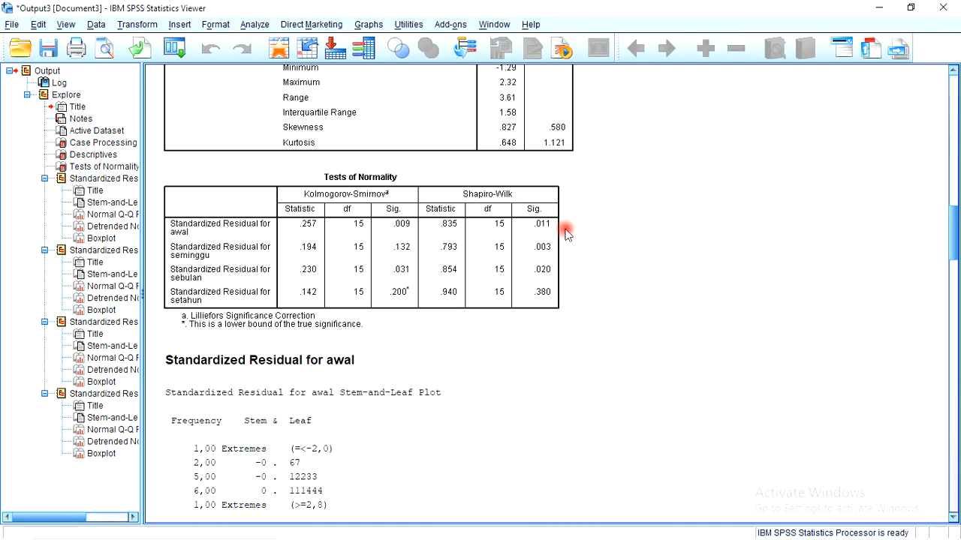
click(553, 242)
click(943, 7)
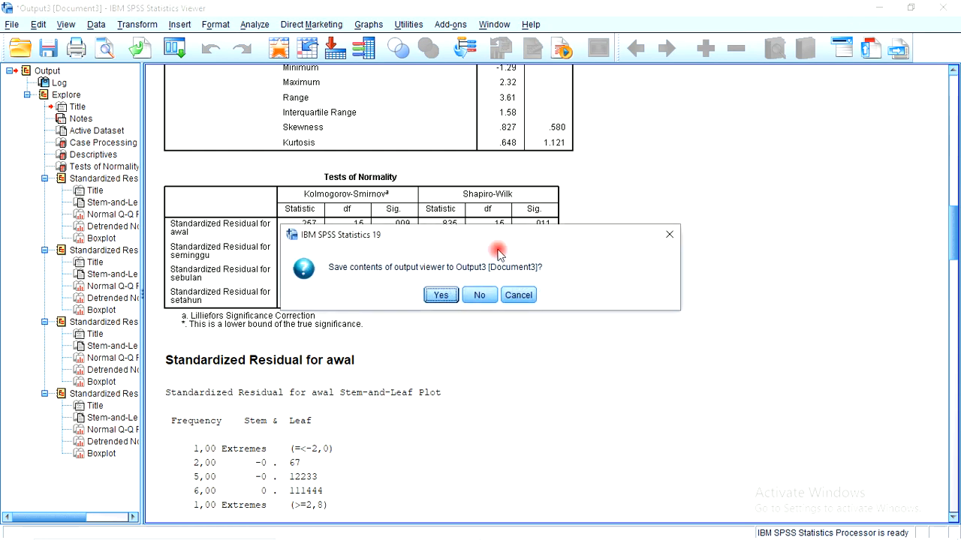
click(479, 296)
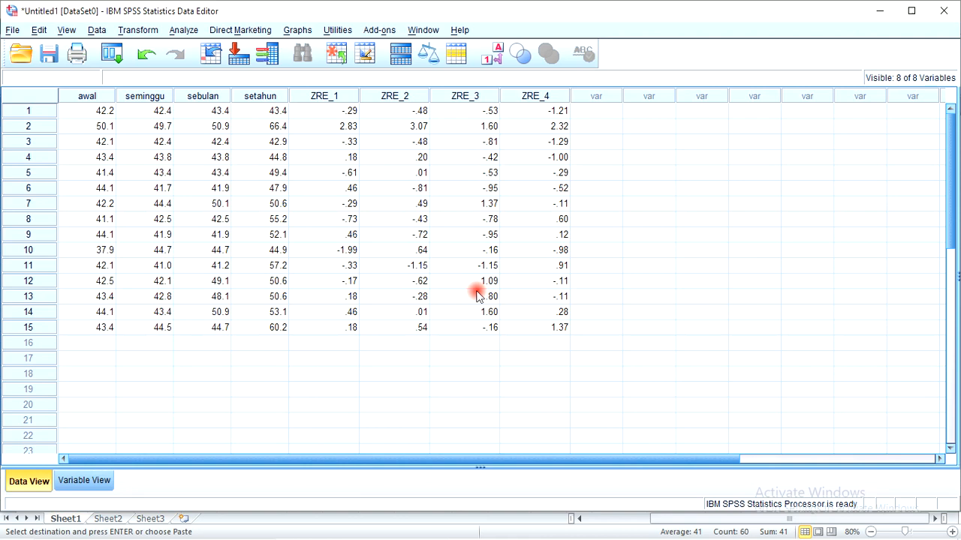
- Set up a Friedman test for several related samples with awal, seminggu, sebulan and setahun as the test variables
click(183, 30)
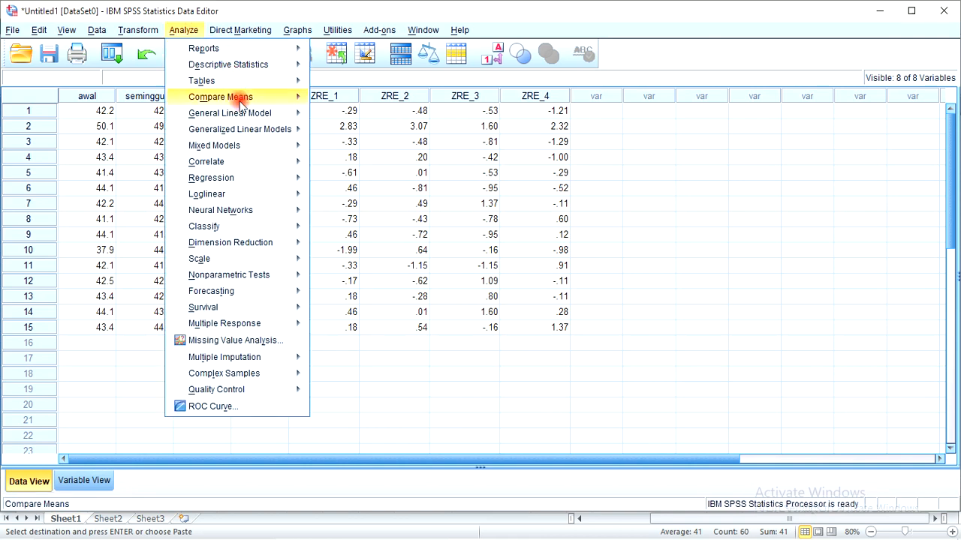
mouse_move(237, 153)
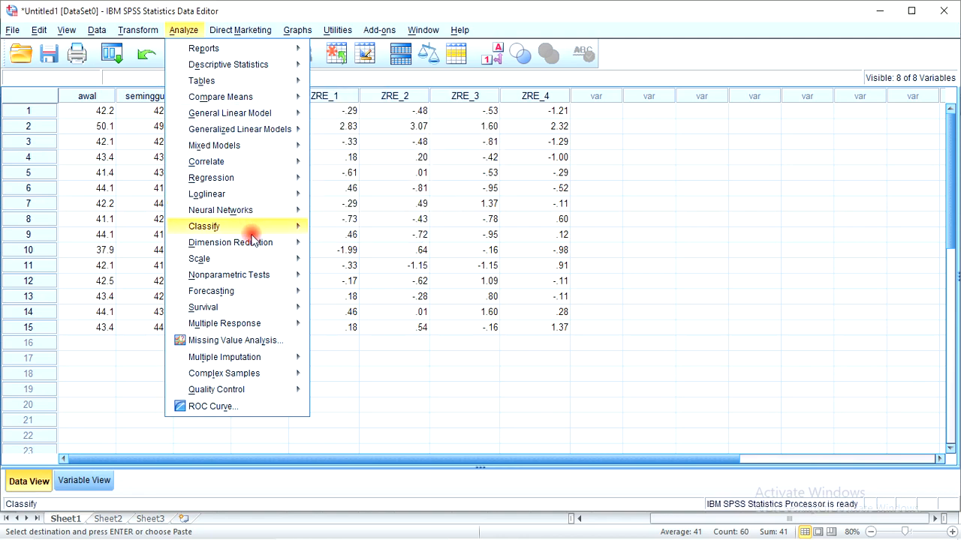
mouse_move(277, 276)
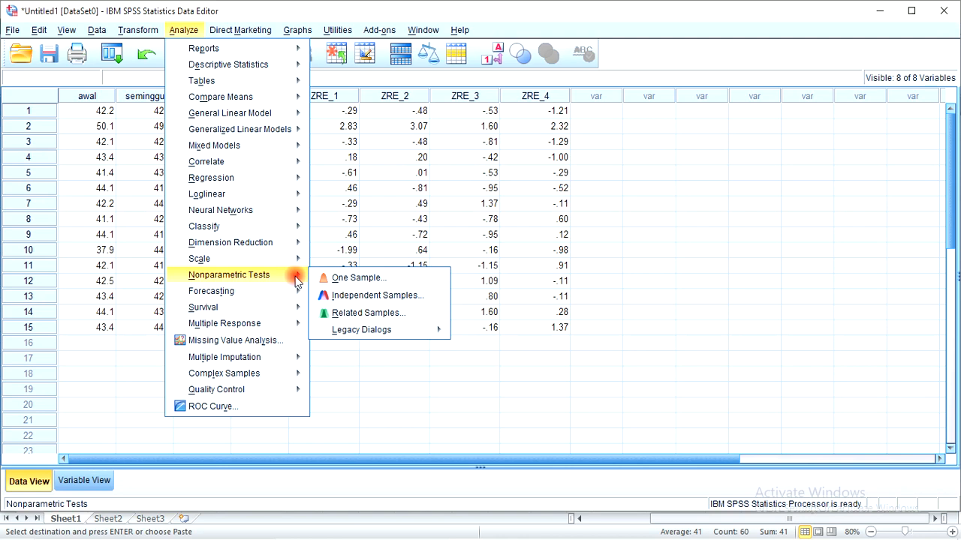
mouse_move(386, 335)
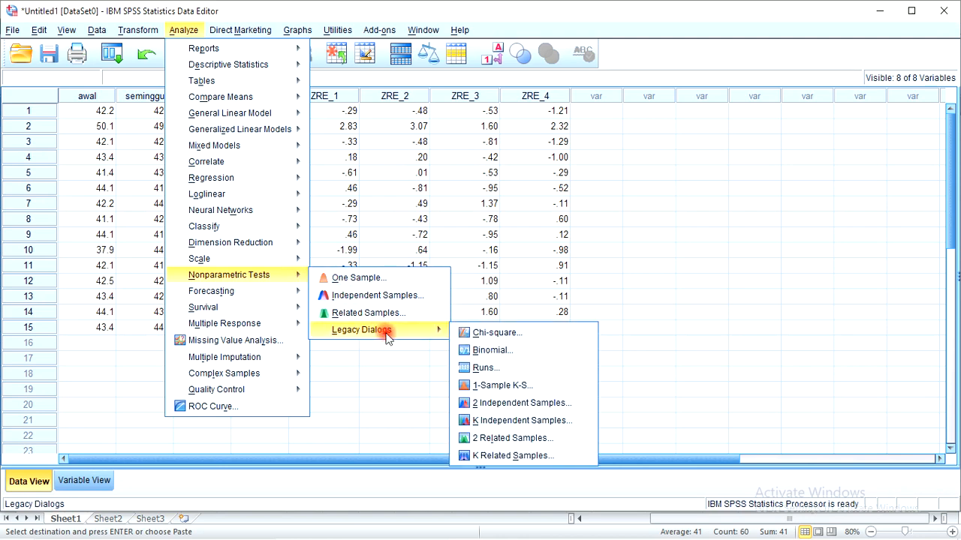
click(525, 454)
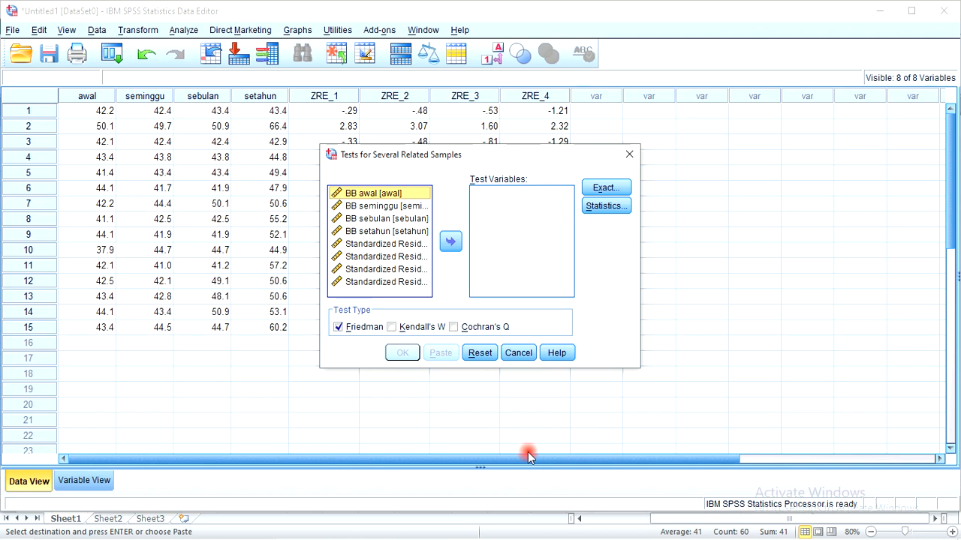
click(358, 235)
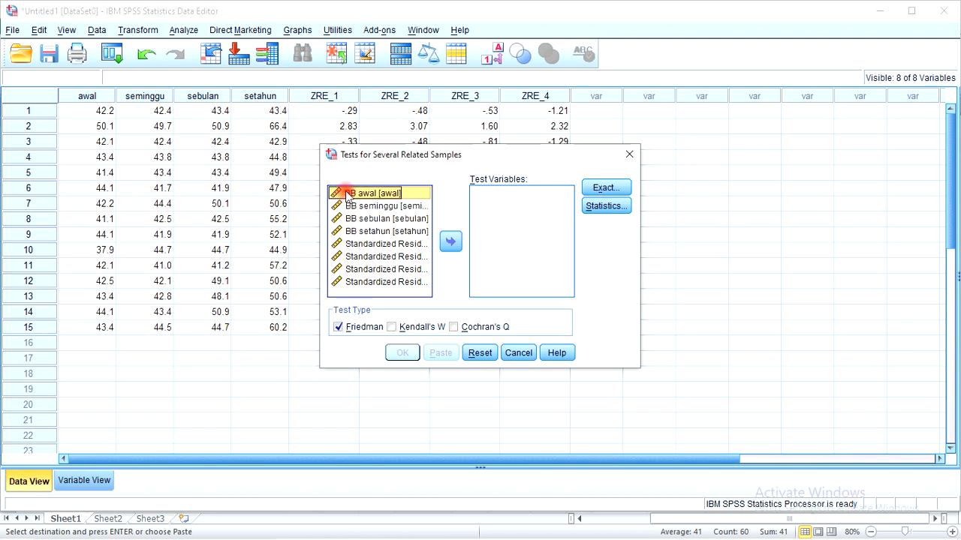
click(347, 195)
click(450, 241)
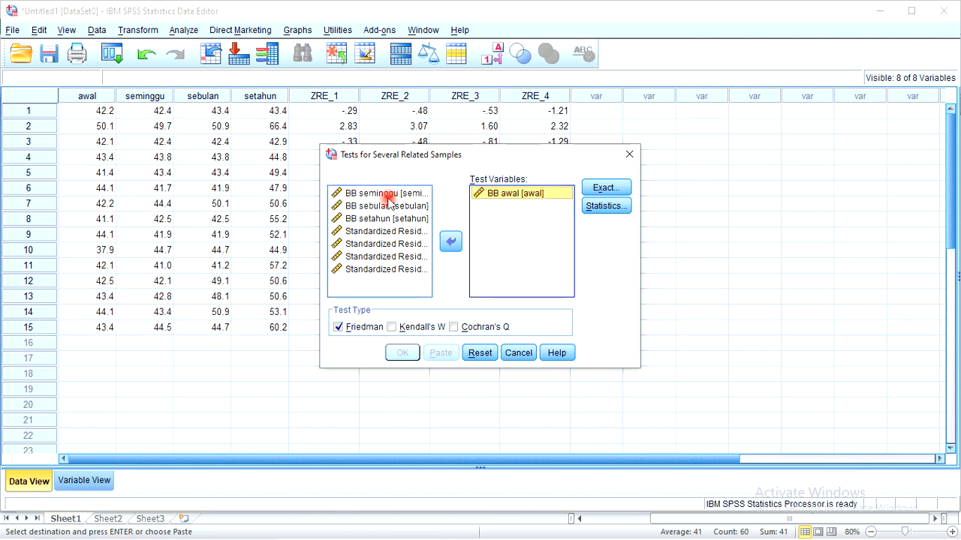
click(383, 195)
click(450, 241)
click(389, 194)
click(451, 241)
click(386, 193)
click(451, 239)
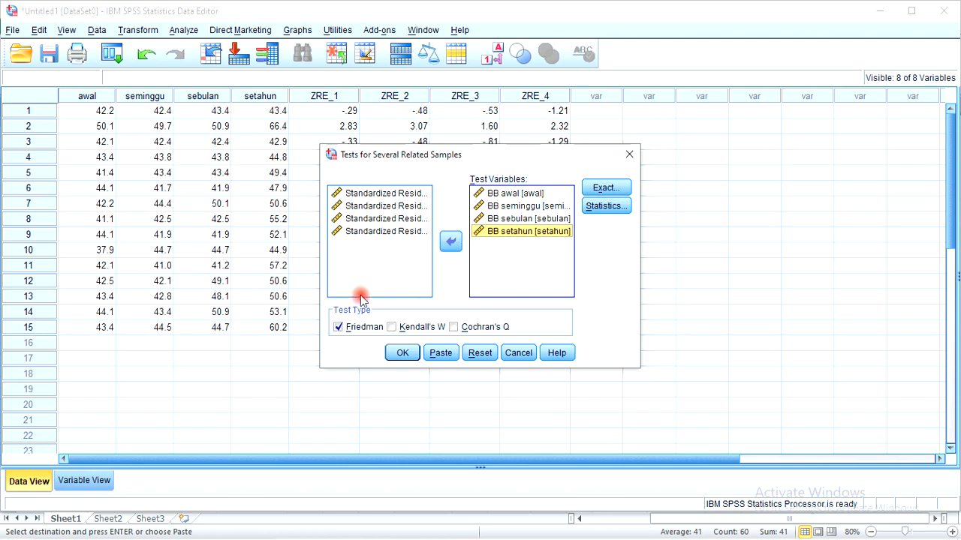
- Include descriptive statistics and quartiles in the Friedman test and run it
click(605, 206)
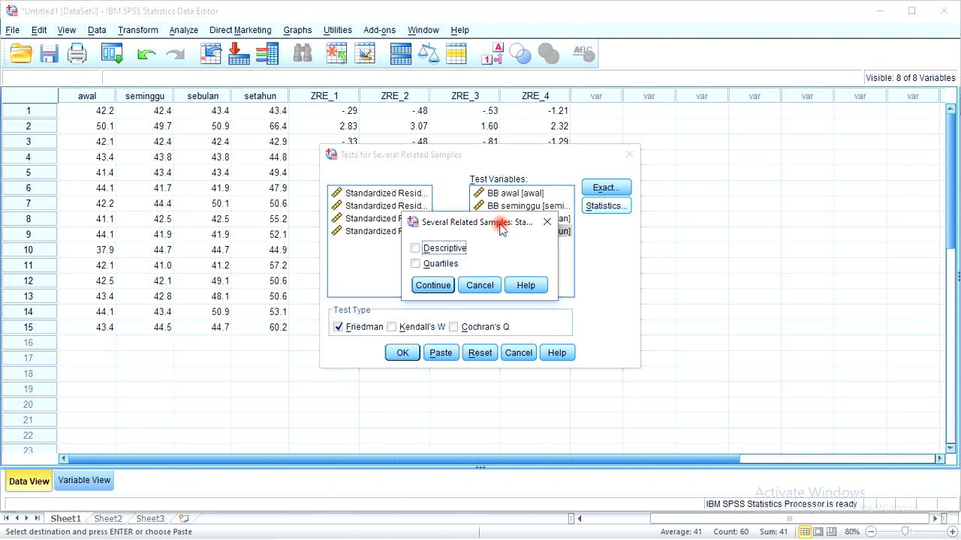
click(417, 249)
click(418, 264)
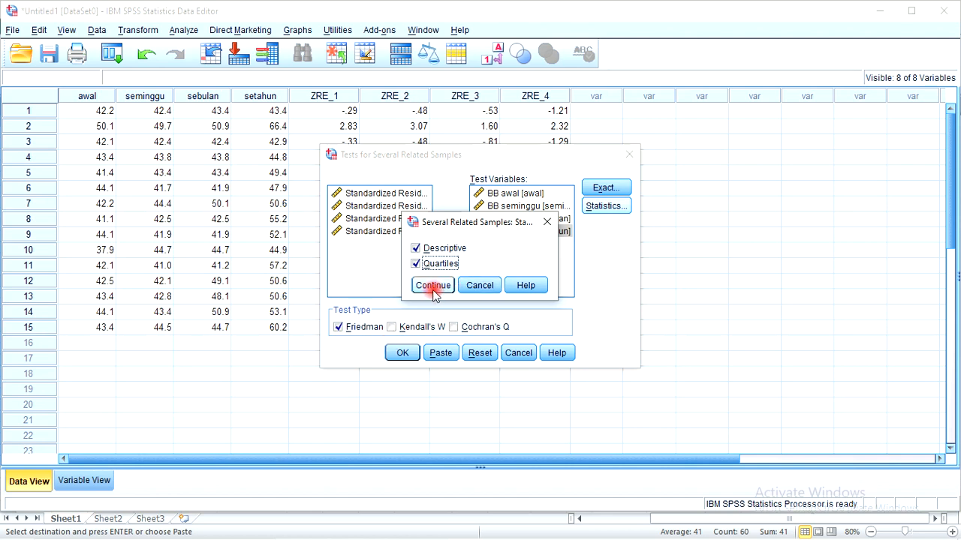
click(434, 286)
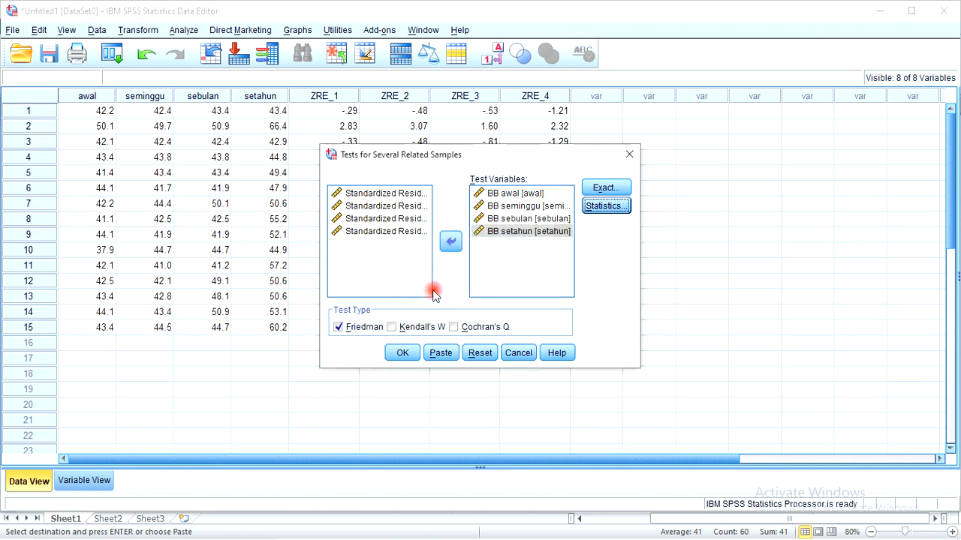
click(412, 350)
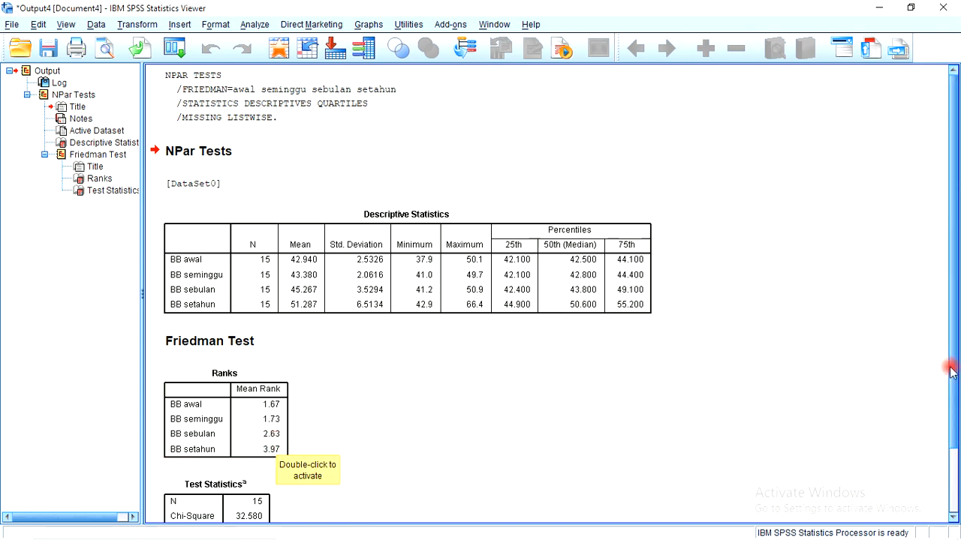
- Examine the Friedman test's Ranks and Test Statistics tables, and close the output without saving
drag(952, 387, 952, 414)
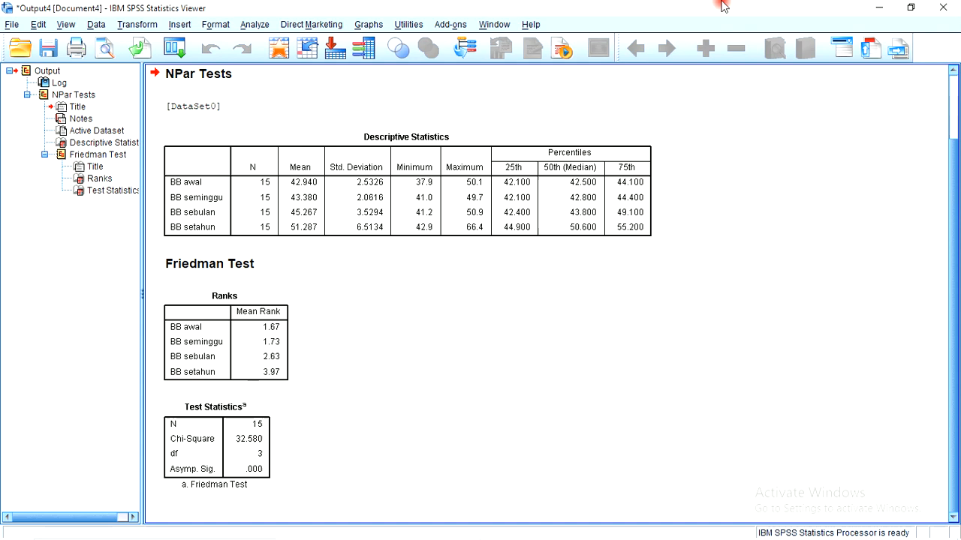
click(943, 7)
click(480, 295)
- Clear all the body-weight and residual variables from the dataset
click(82, 93)
right_click(81, 93)
click(109, 102)
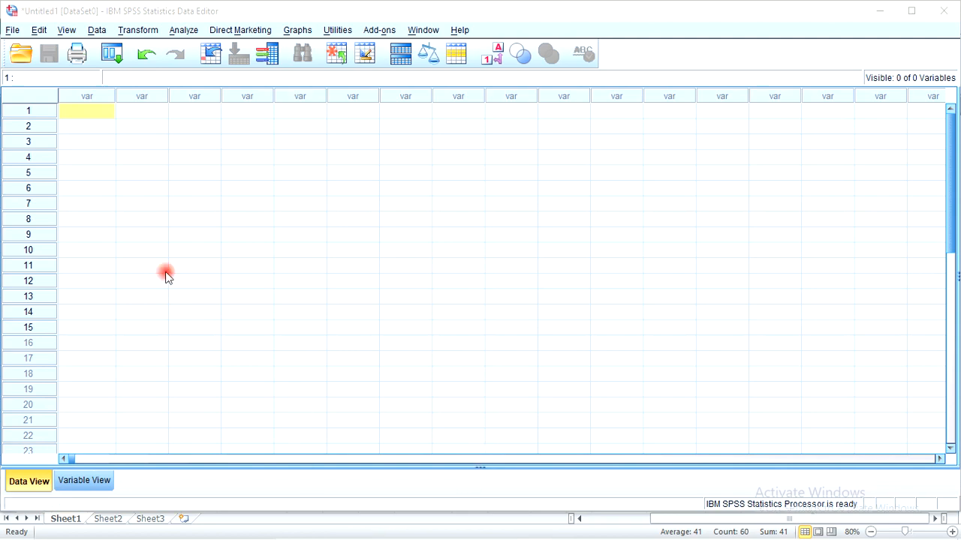
- Define two new variables named pre and post
click(75, 482)
click(86, 92)
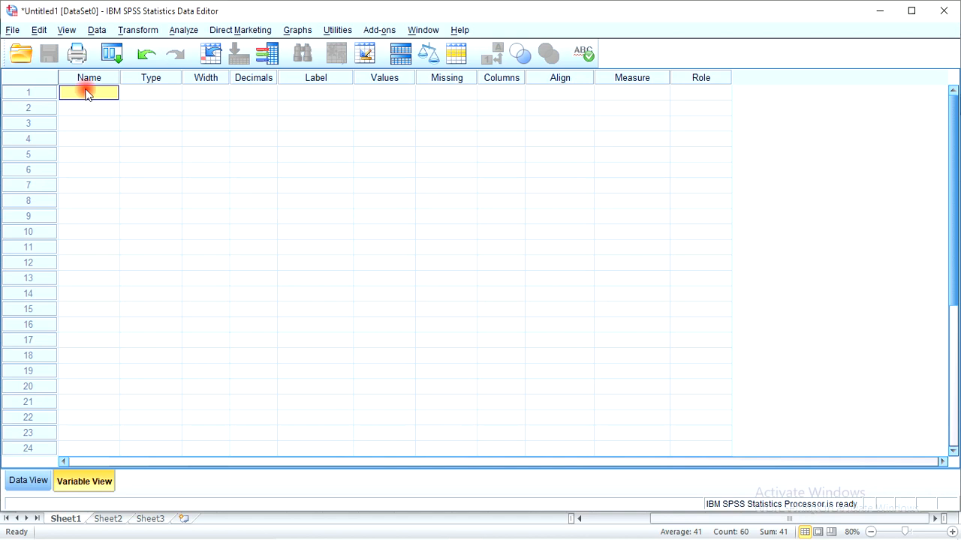
text(pre)
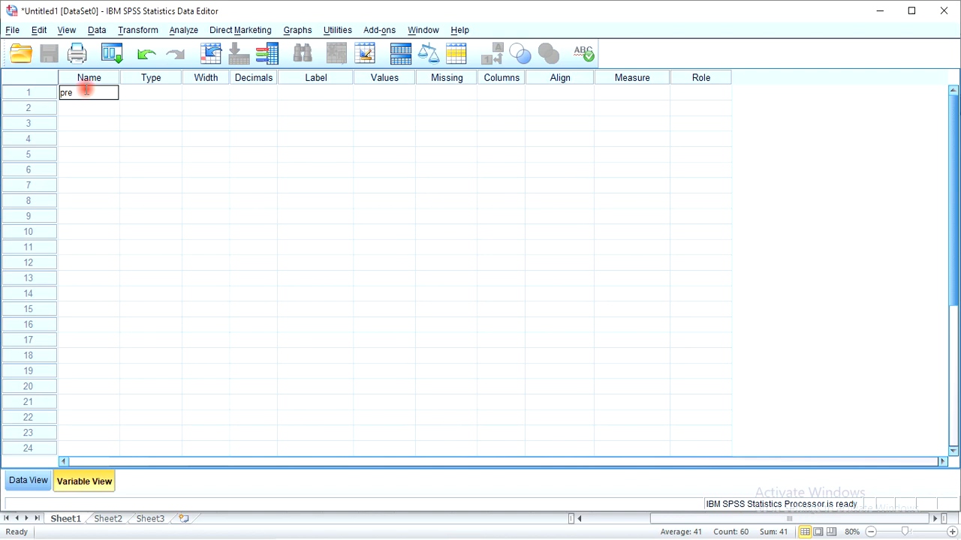
click(97, 114)
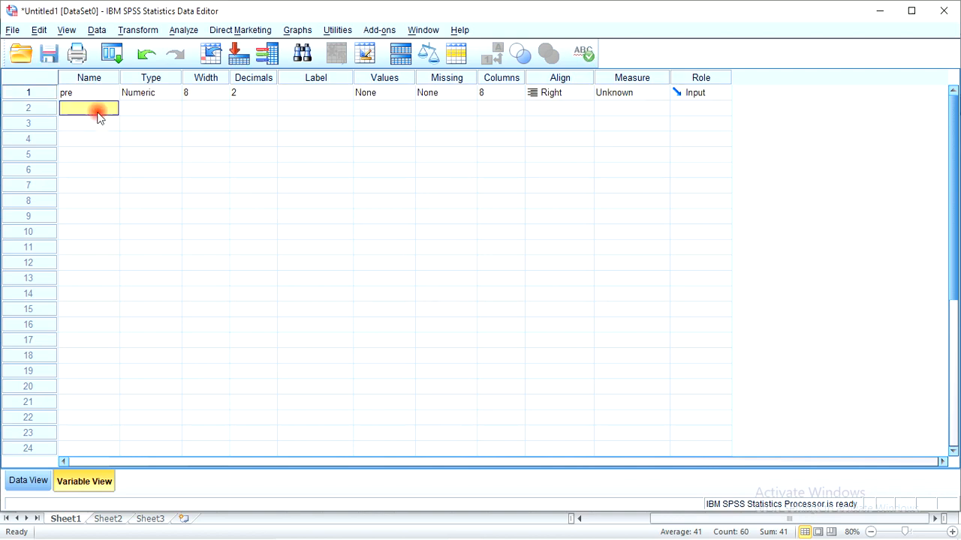
text(po)
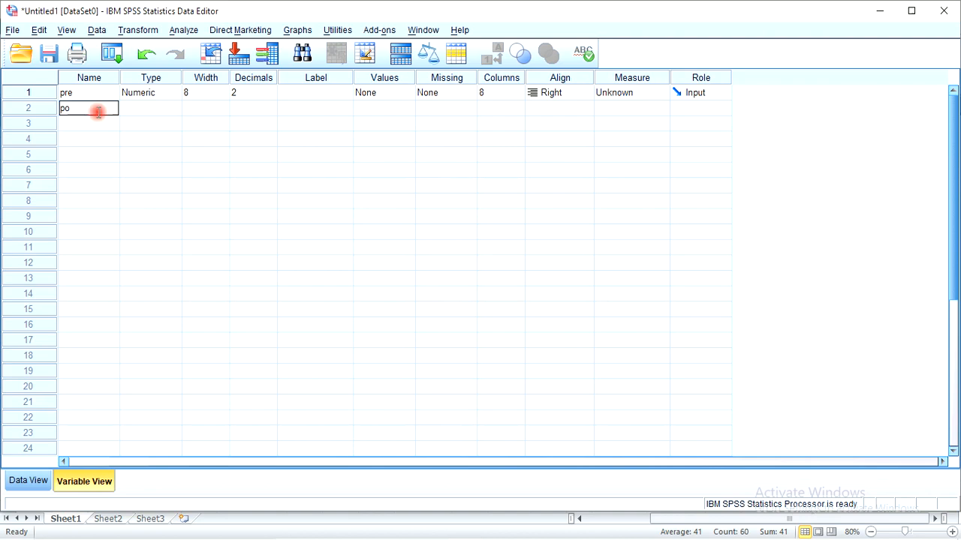
text(st)
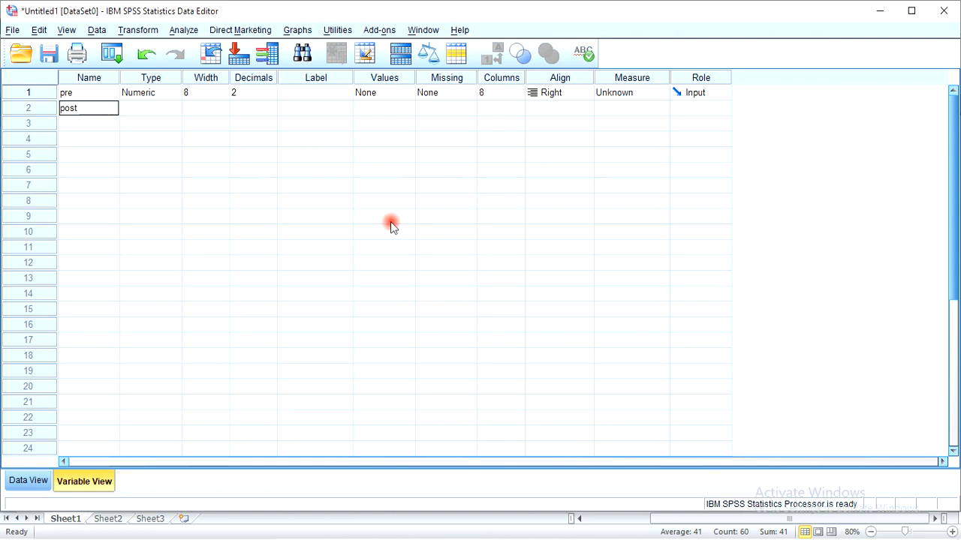
click(481, 463)
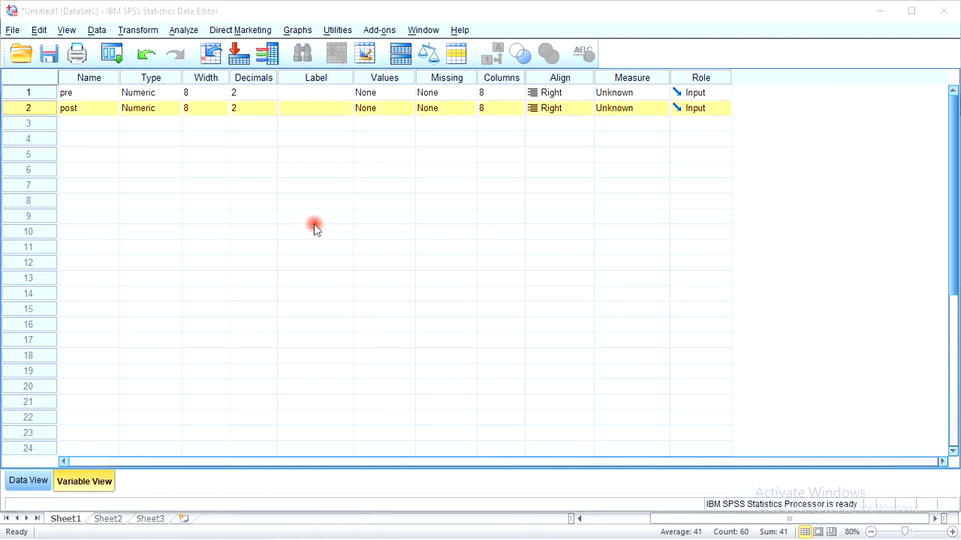
- Set the decimals of the pre and post variables to 0
click(236, 94)
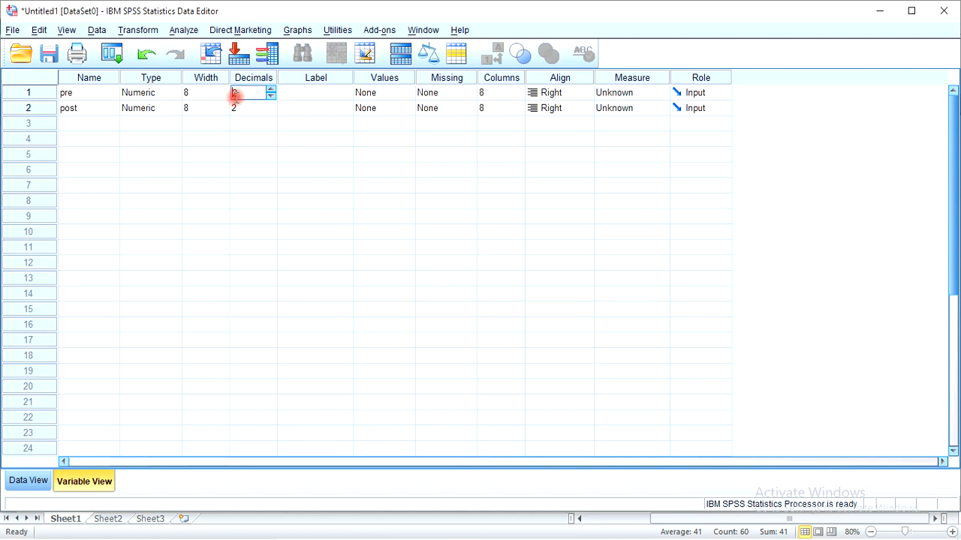
text(0)
key(Return)
text(0)
- Label the pre variable as pretest and the post variable as posttest
click(310, 90)
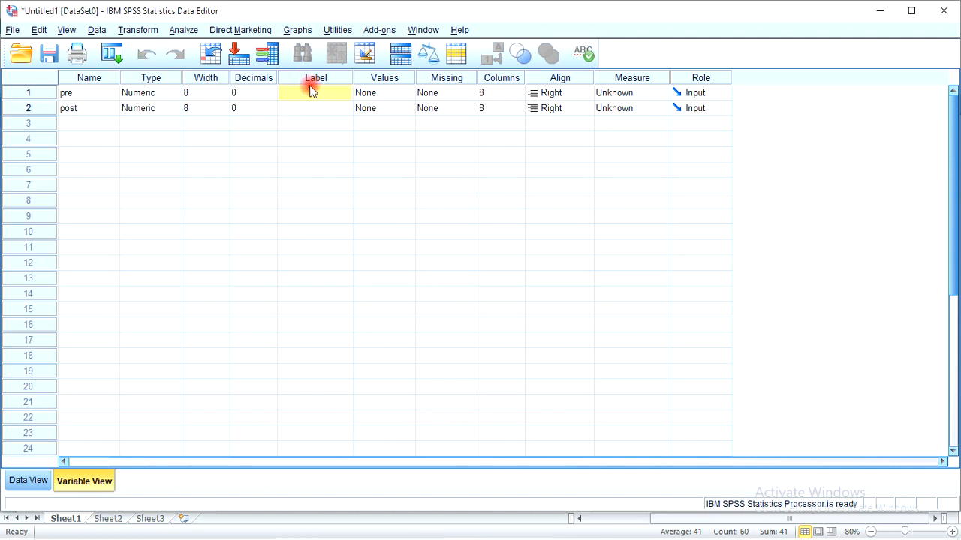
text(p)
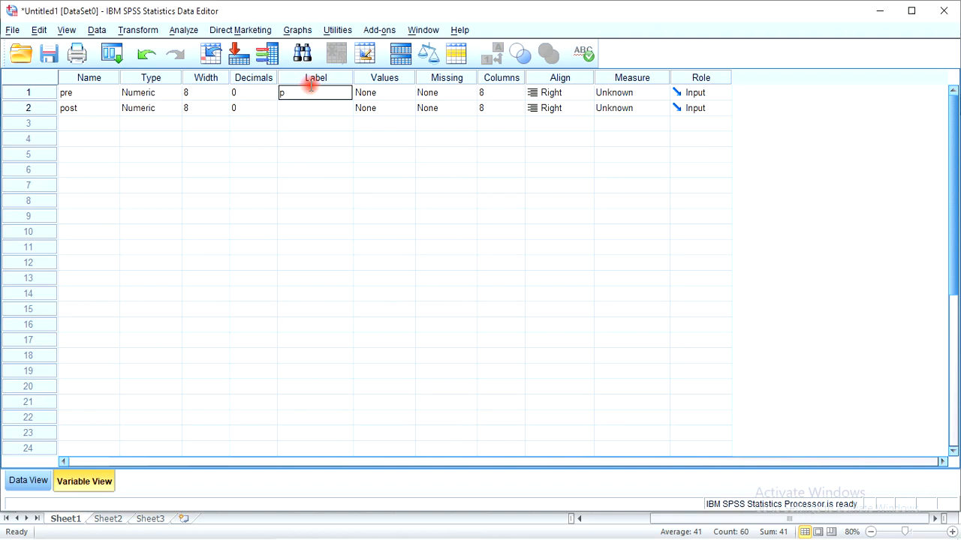
text(retest)
click(318, 111)
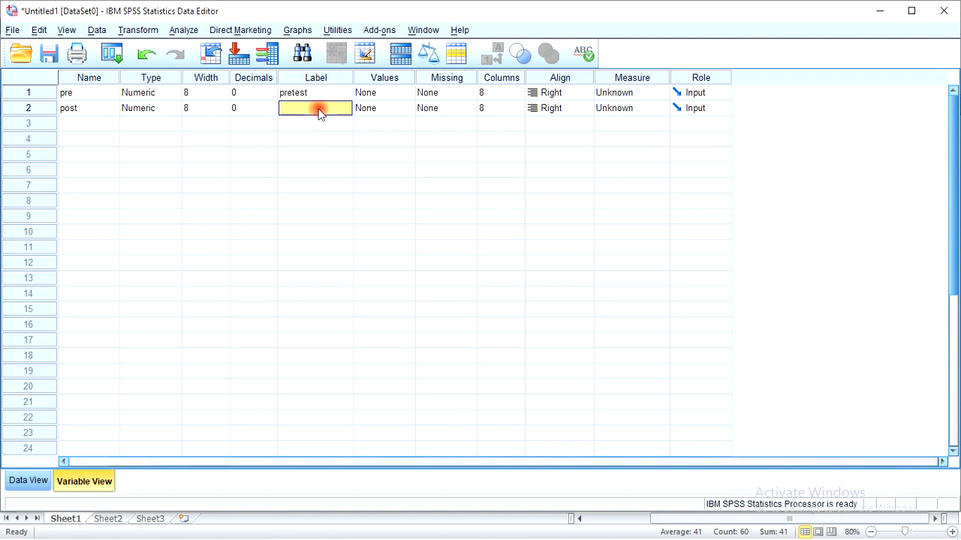
text(posttest)
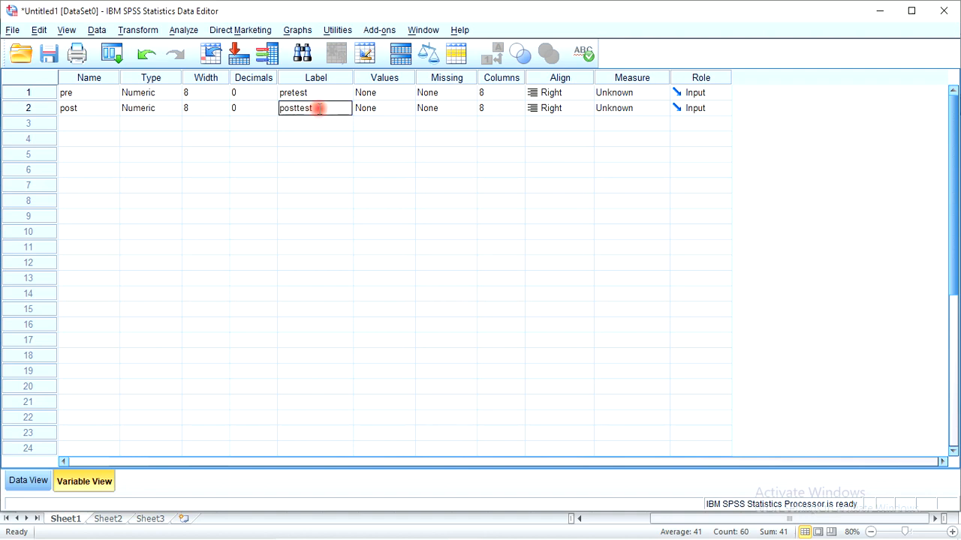
click(379, 123)
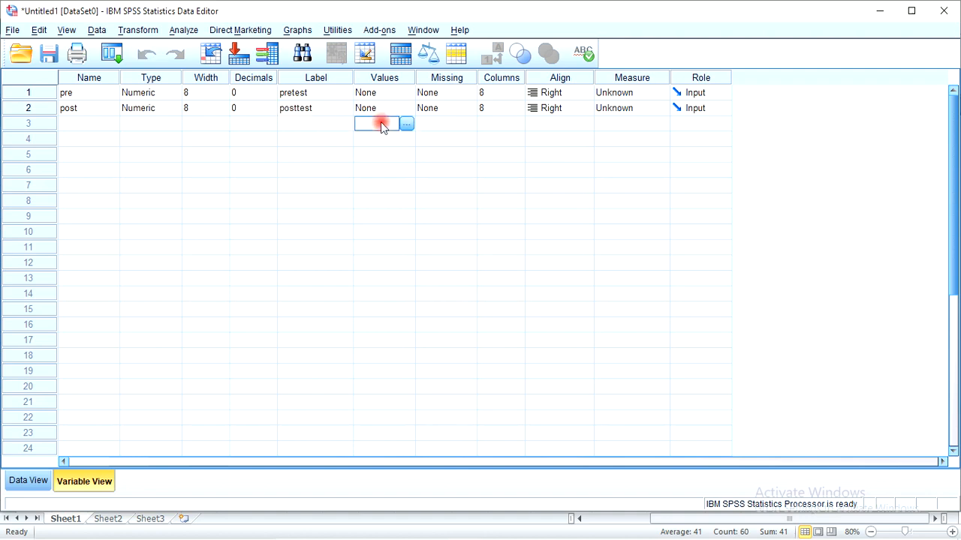
- Set the measurement level of both pre and post to Scale
click(618, 81)
click(620, 93)
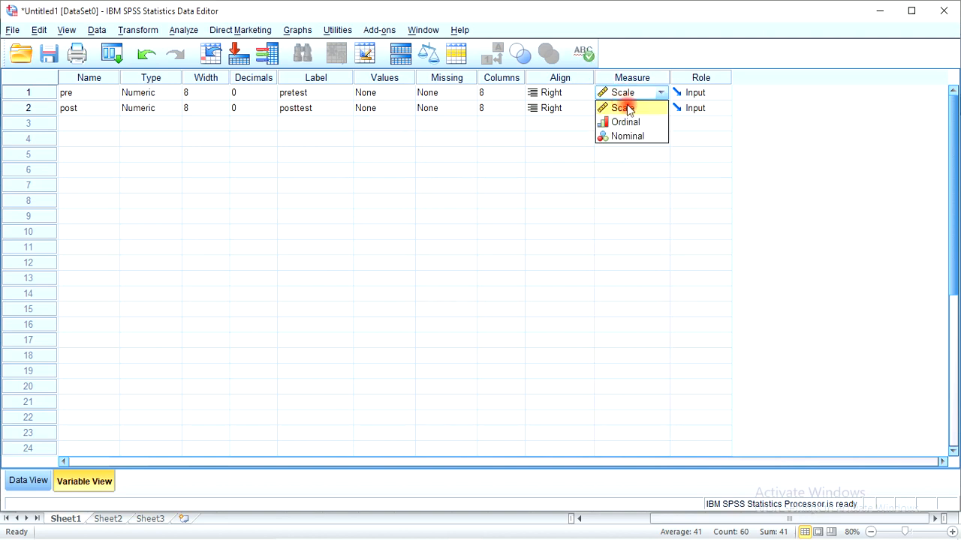
click(628, 108)
click(629, 110)
click(629, 110)
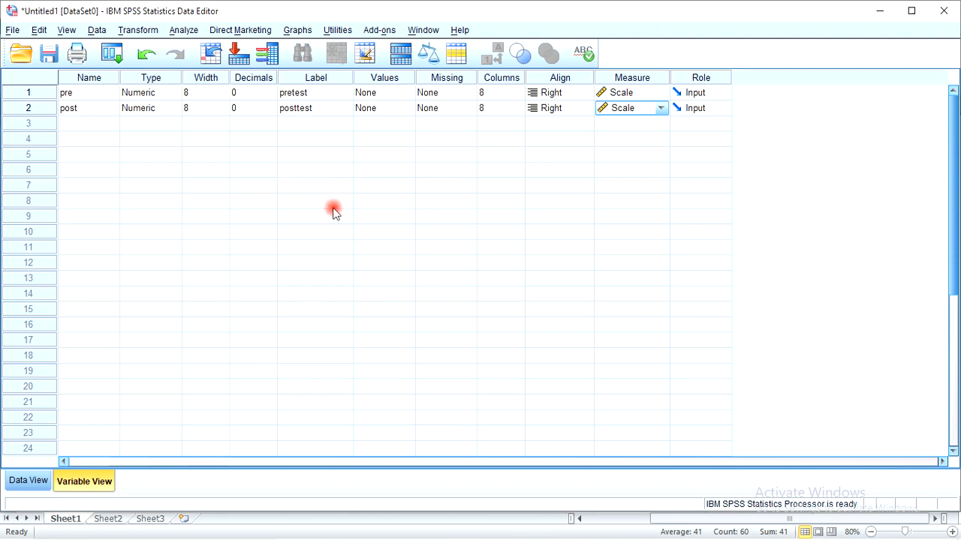
- Switch to the Excel workbook and copy the Wilcoxon Pre Test and Post Test values in V93:W114
click(9, 482)
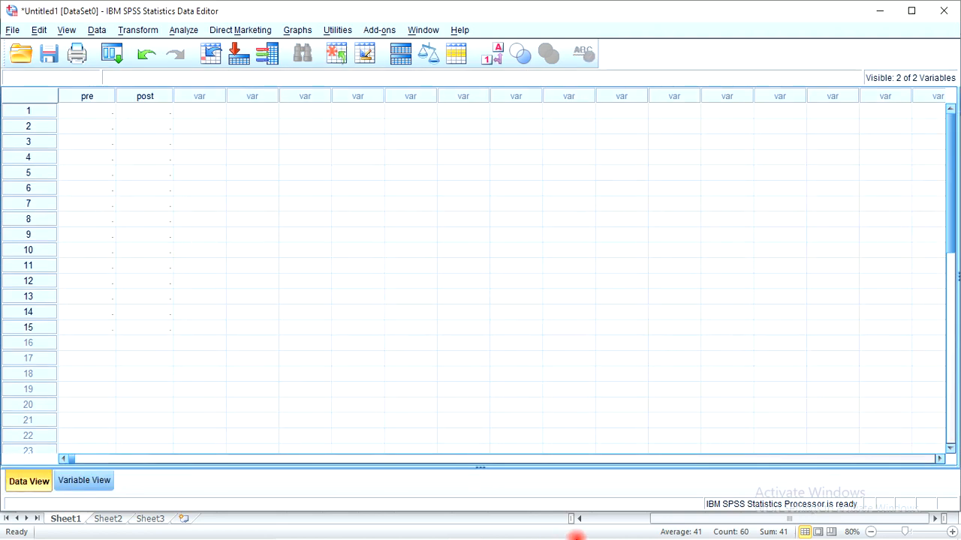
mouse_move(504, 528)
click(488, 464)
drag(719, 225, 755, 430)
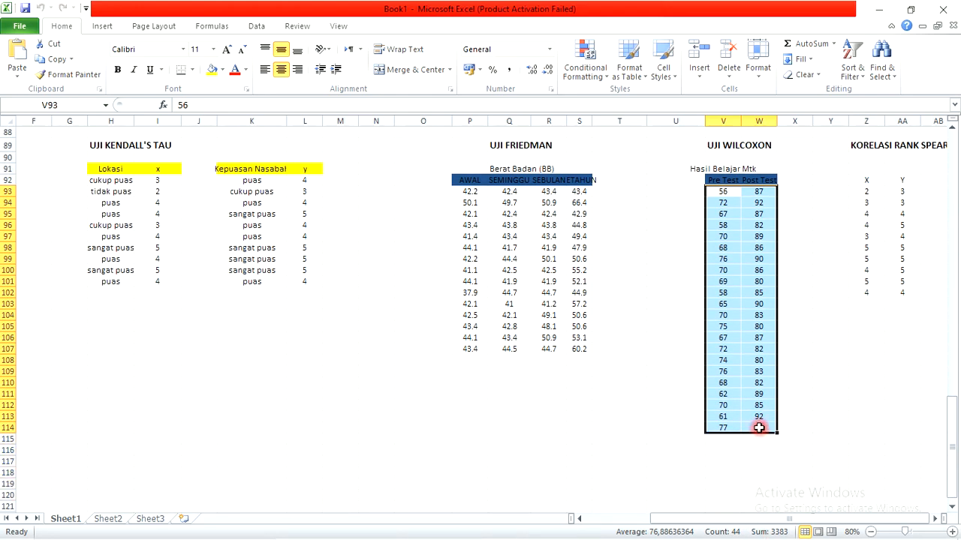
key(ctrl+c)
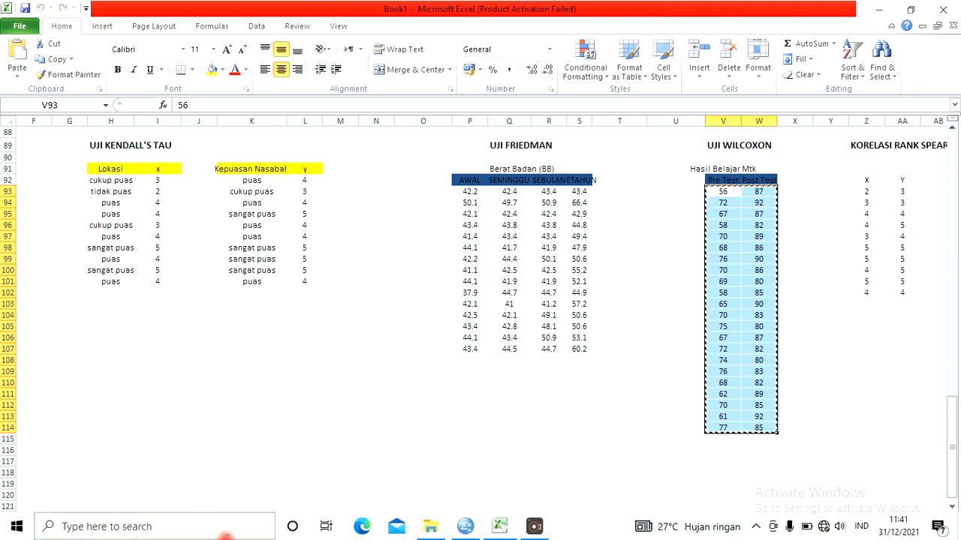
- Return to the SPSS data editor and paste the copied scores into the pre and post columns from row 1
mouse_move(443, 537)
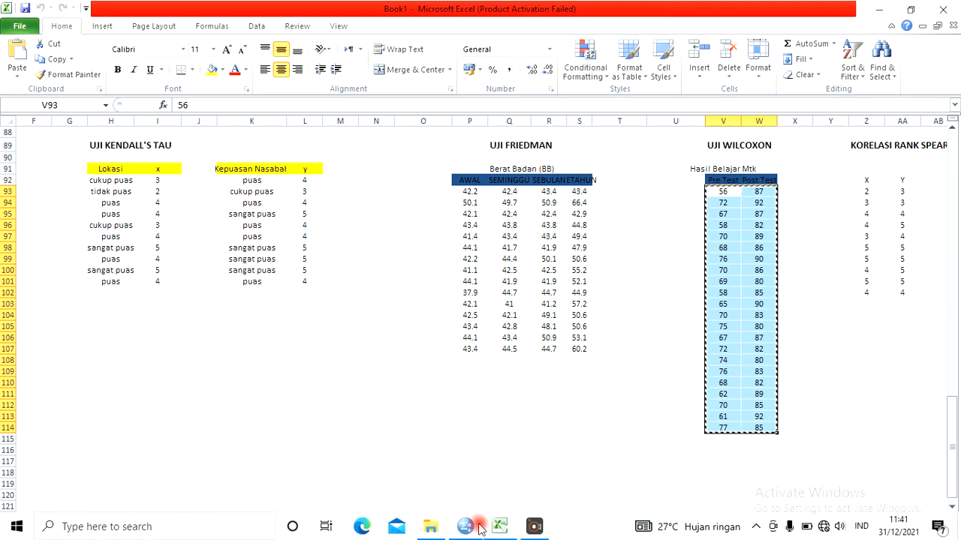
mouse_move(479, 530)
click(464, 461)
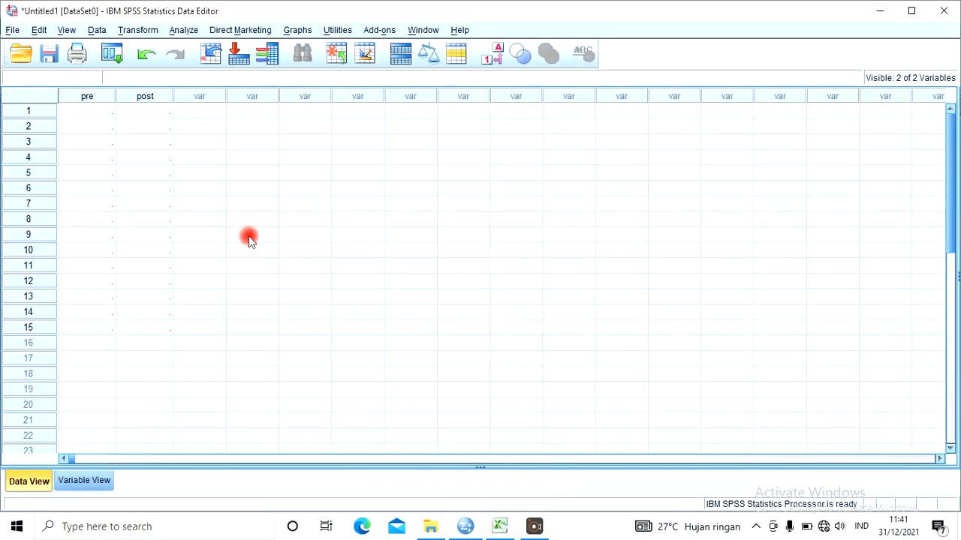
click(63, 113)
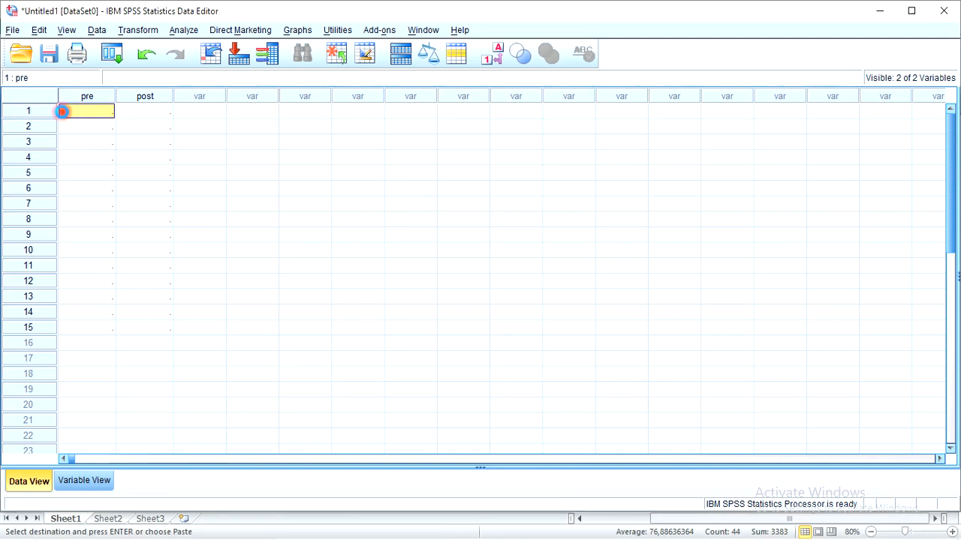
key(ctrl+v)
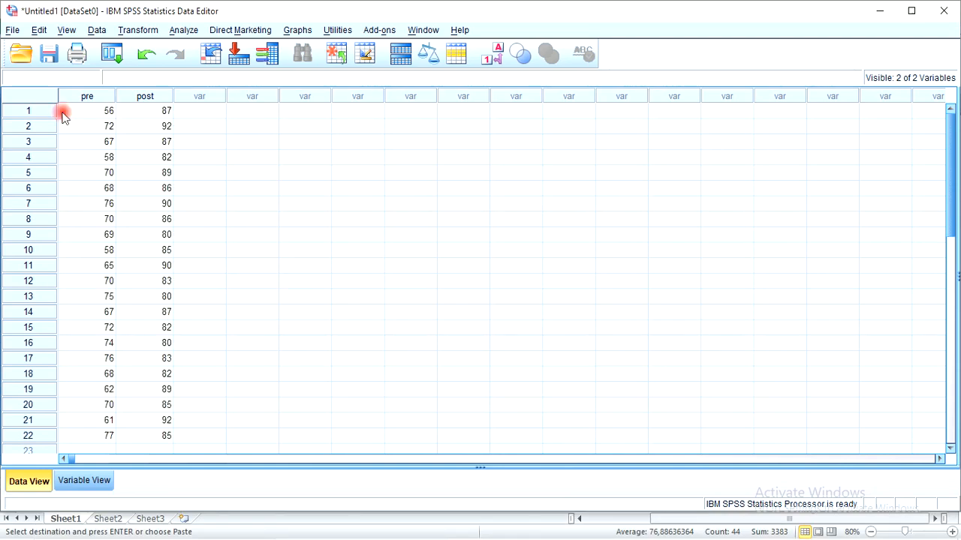
- Set up a Two-Related-Samples nonparametric test that pairs pretest as Variable 1 with posttest as Variable 2
click(478, 454)
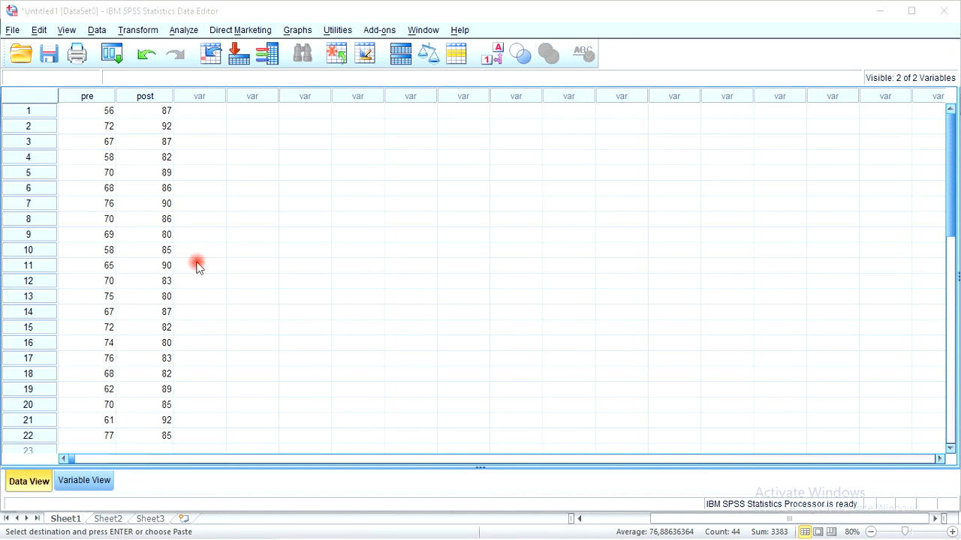
click(180, 32)
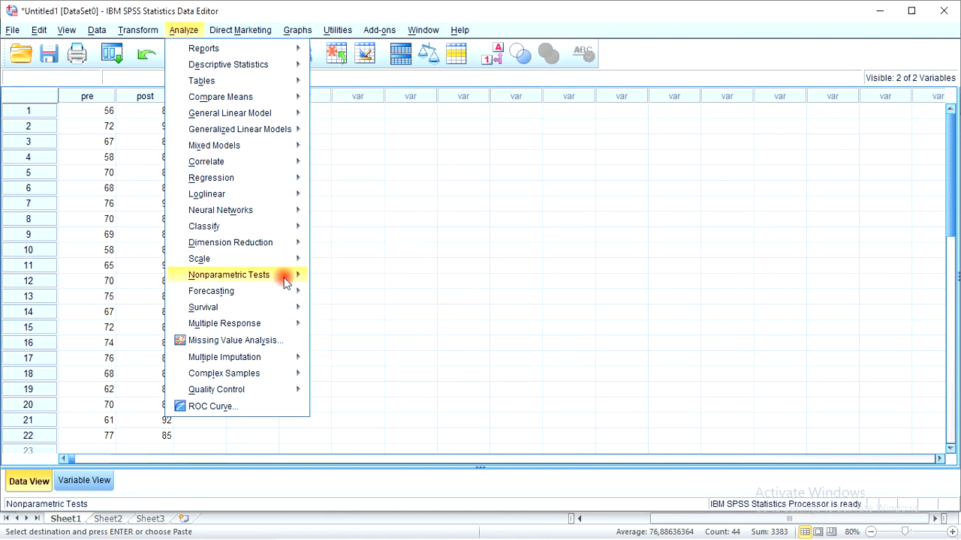
mouse_move(285, 282)
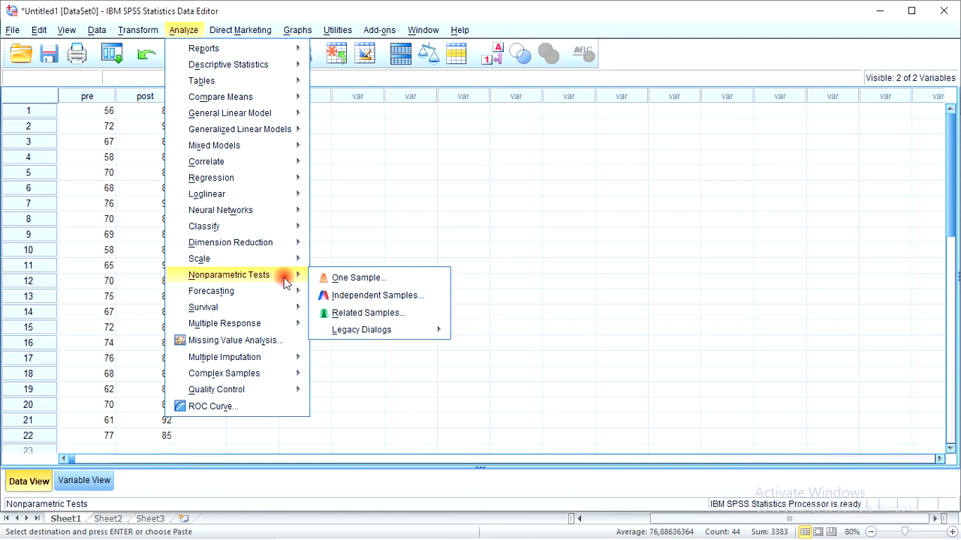
mouse_move(427, 331)
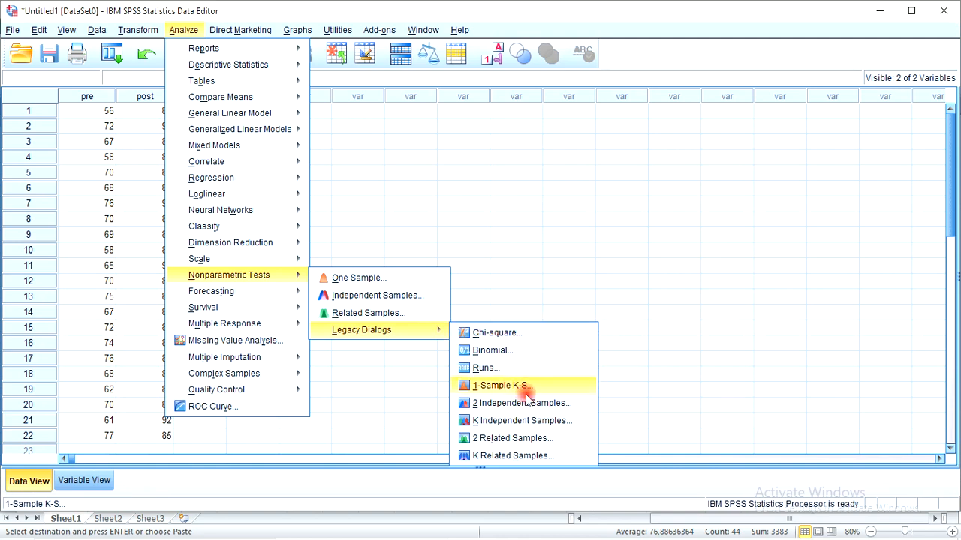
click(526, 437)
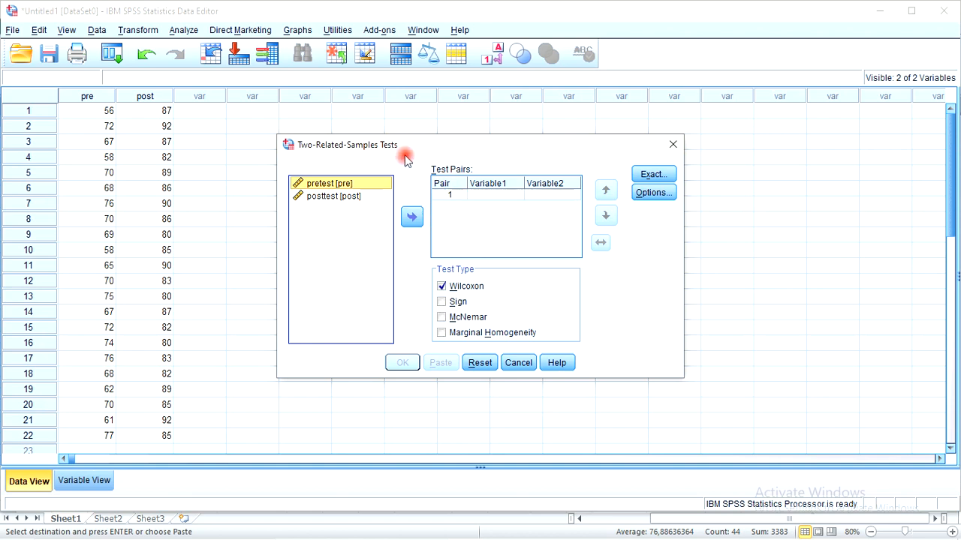
click(358, 184)
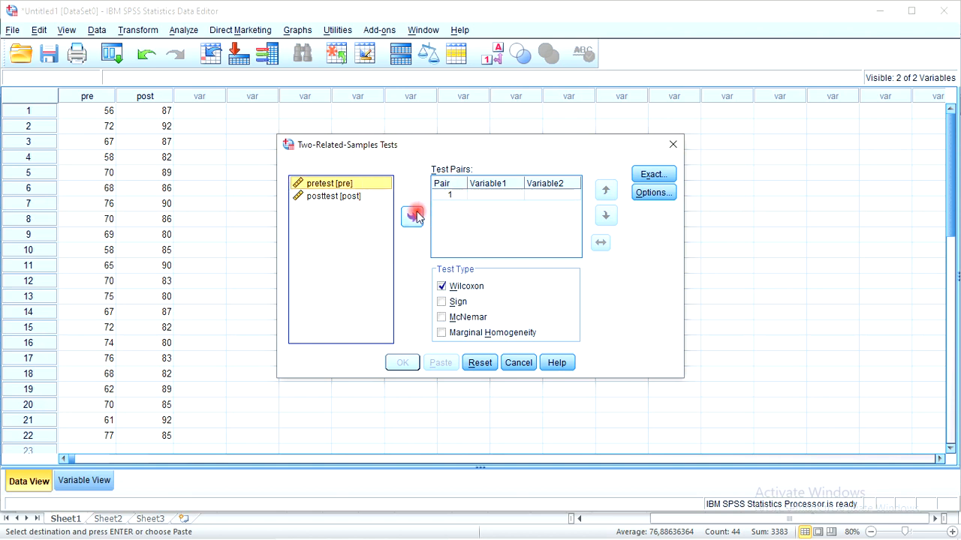
click(417, 217)
click(350, 195)
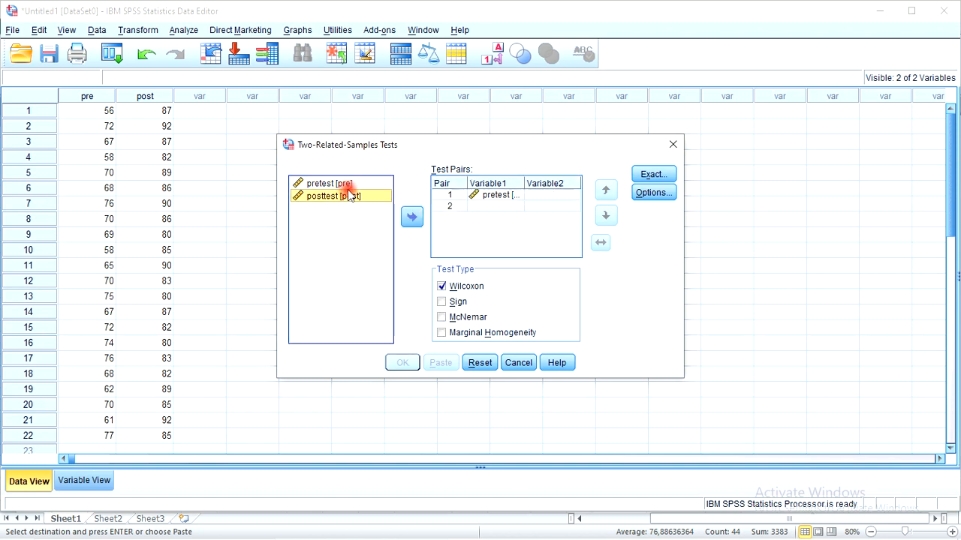
click(414, 217)
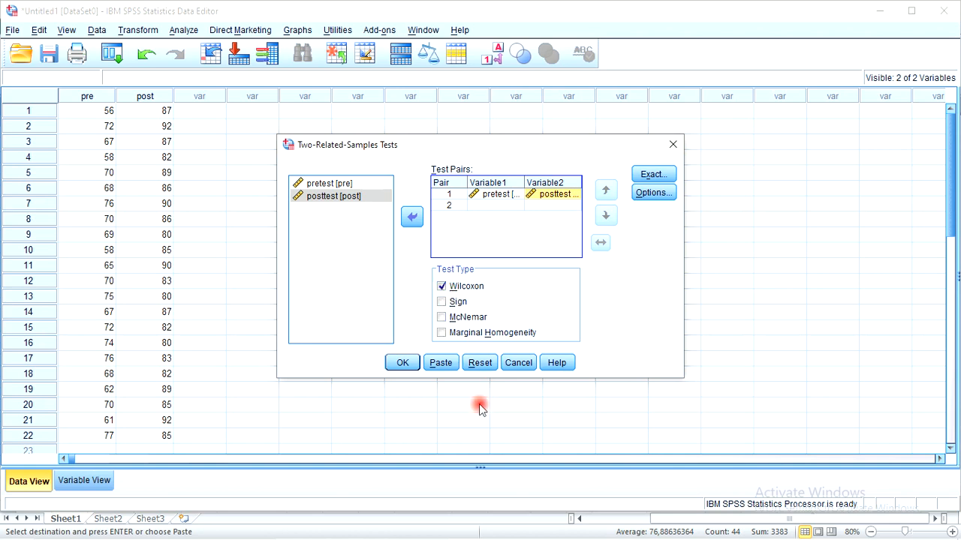
- Run the Wilcoxon test on the pretest–posttest pair and close its output without saving
click(481, 448)
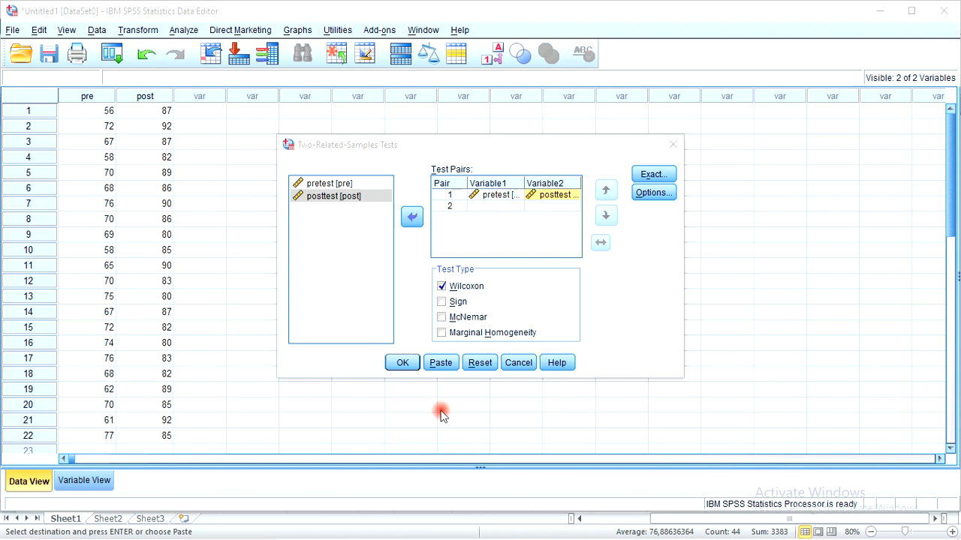
click(403, 362)
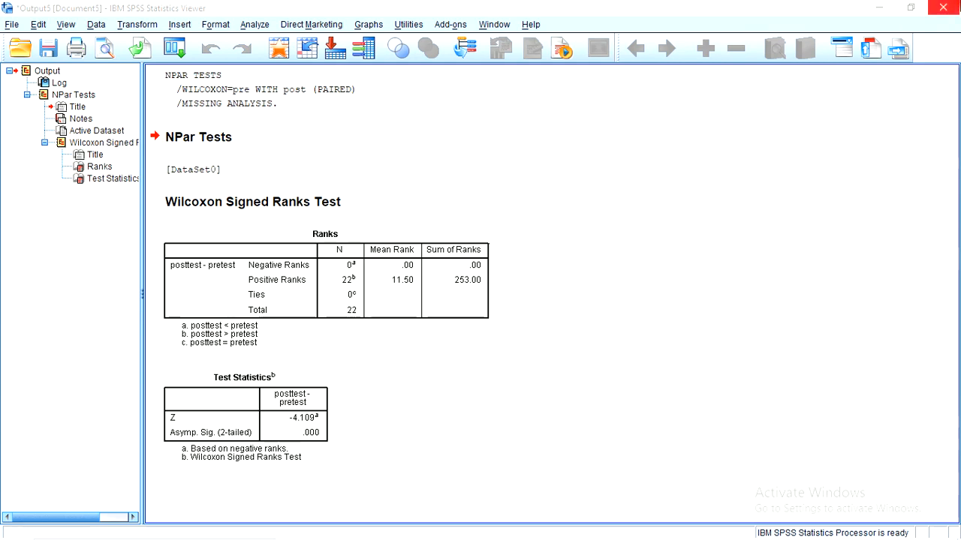
click(943, 8)
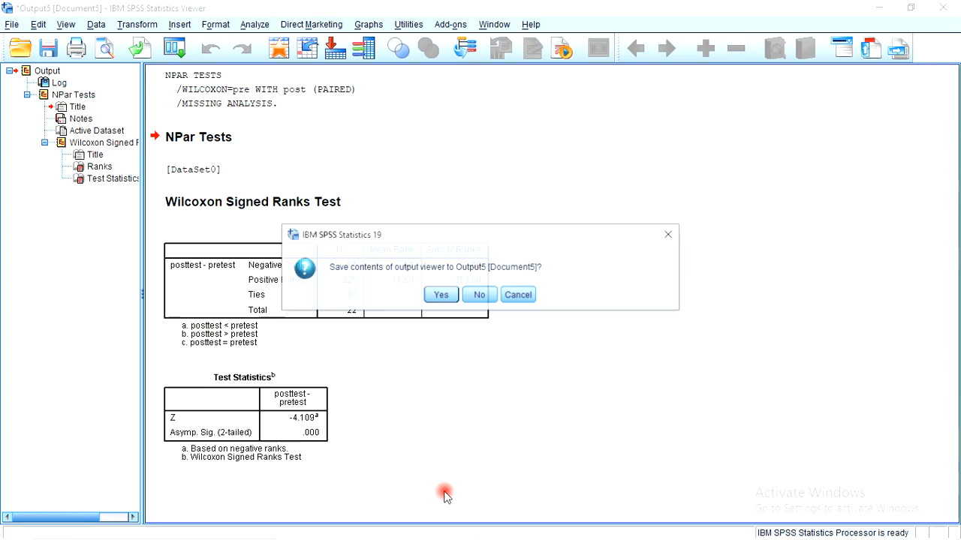
click(472, 298)
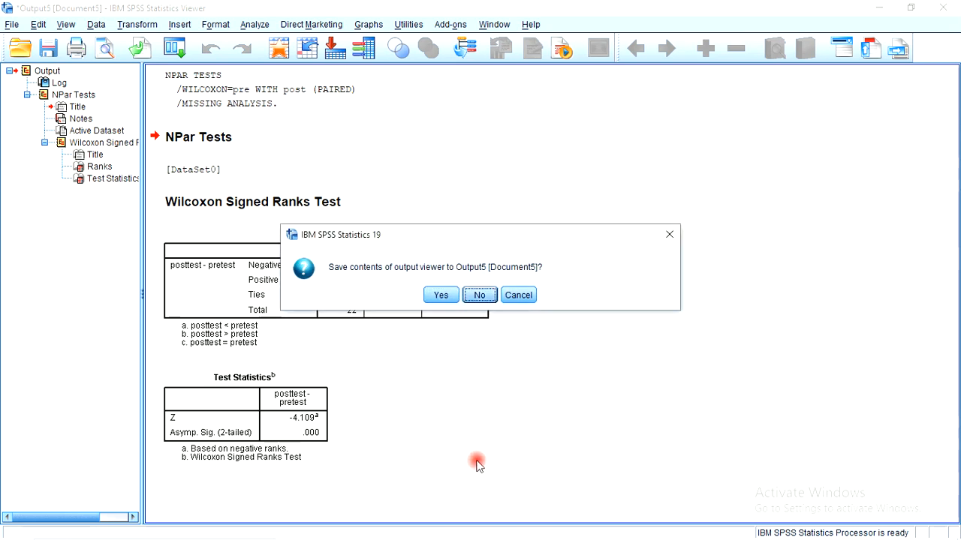
- Define two new variables in the empty dataset, named x in row 1 and y in row 2
click(87, 483)
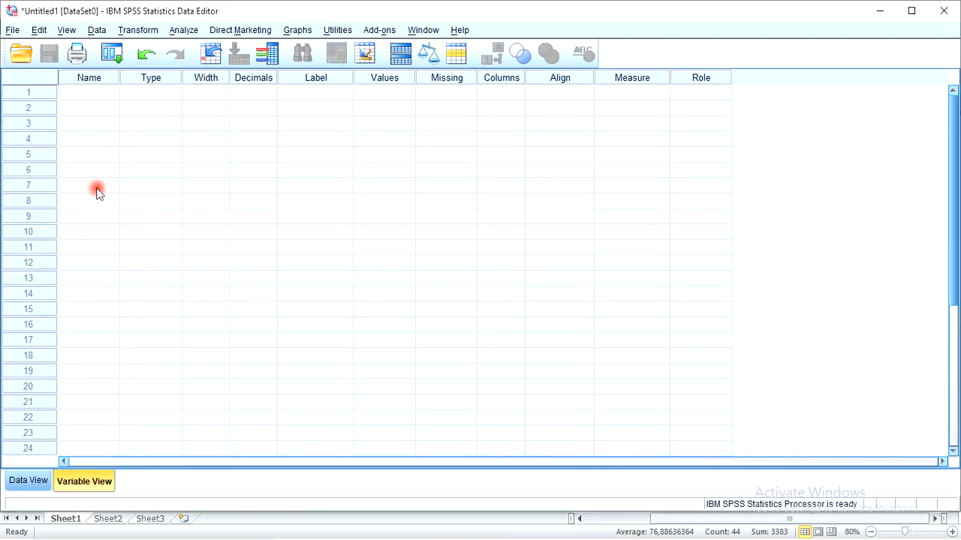
click(71, 94)
text(x)
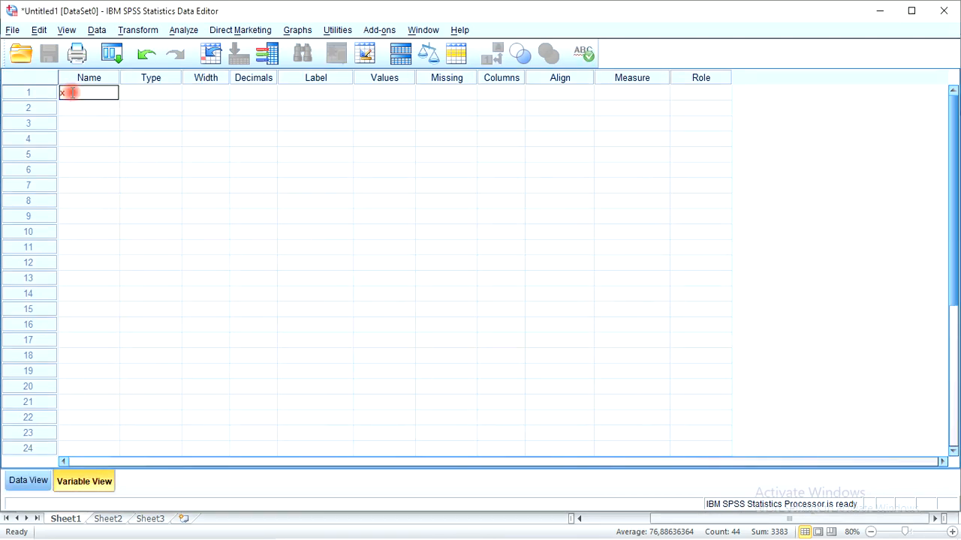
click(78, 107)
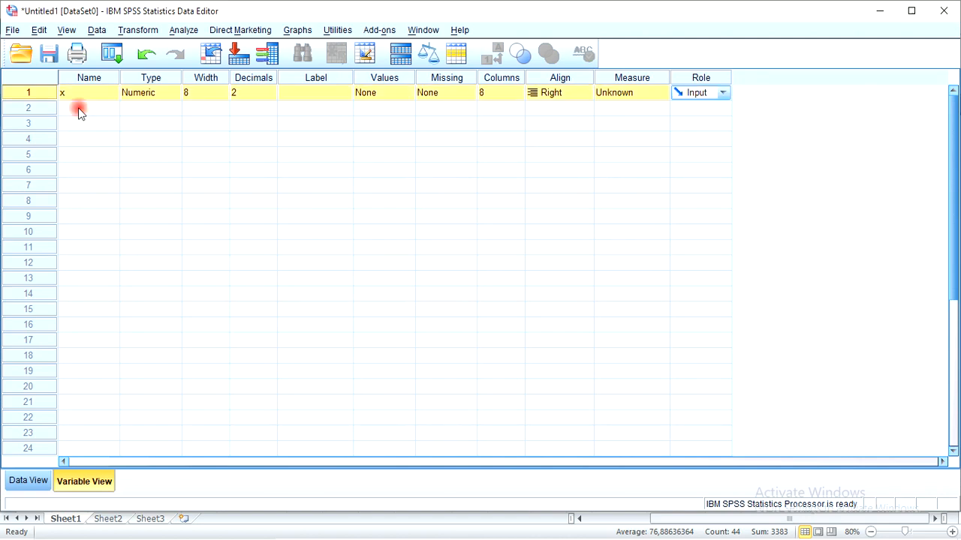
text(y)
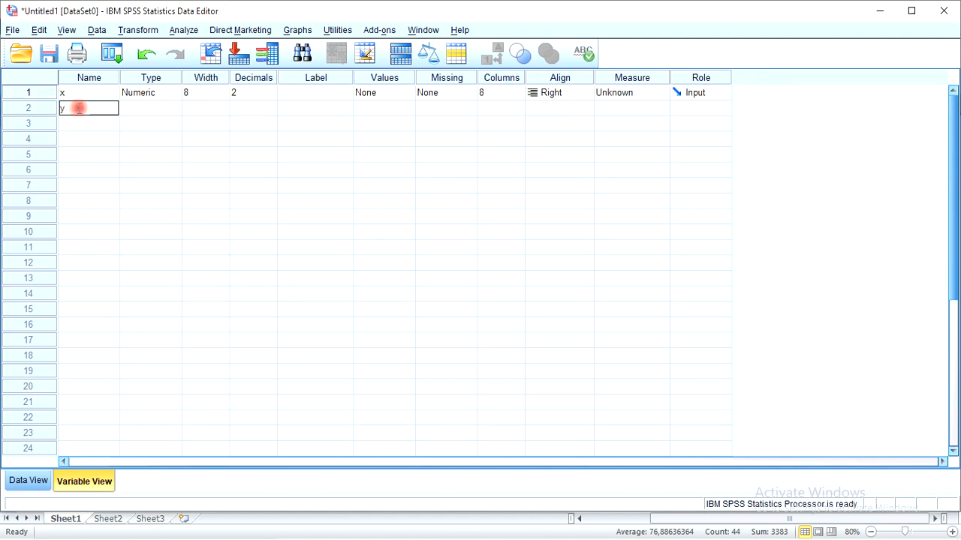
click(128, 123)
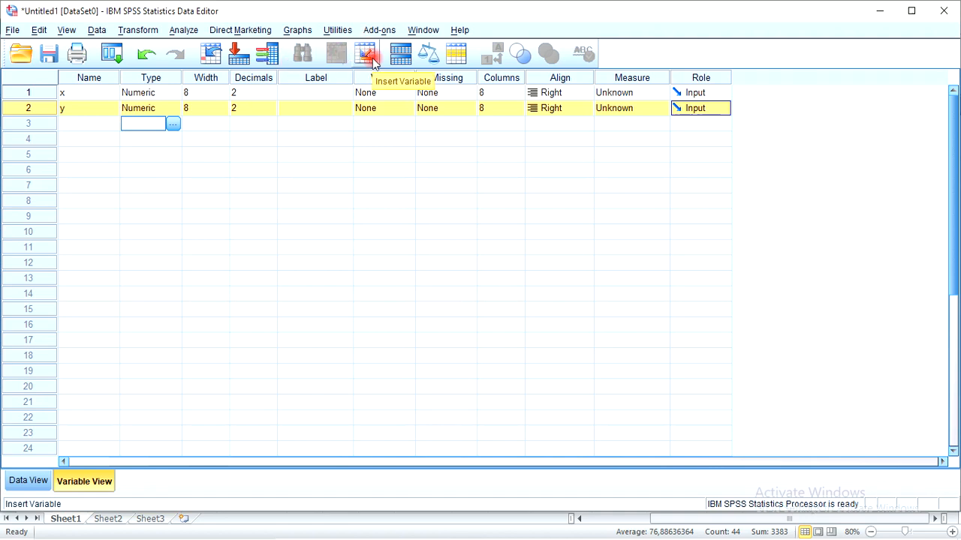
- Label the x variable as kualitas produk and the y variable as kepuasan konsumen
click(302, 93)
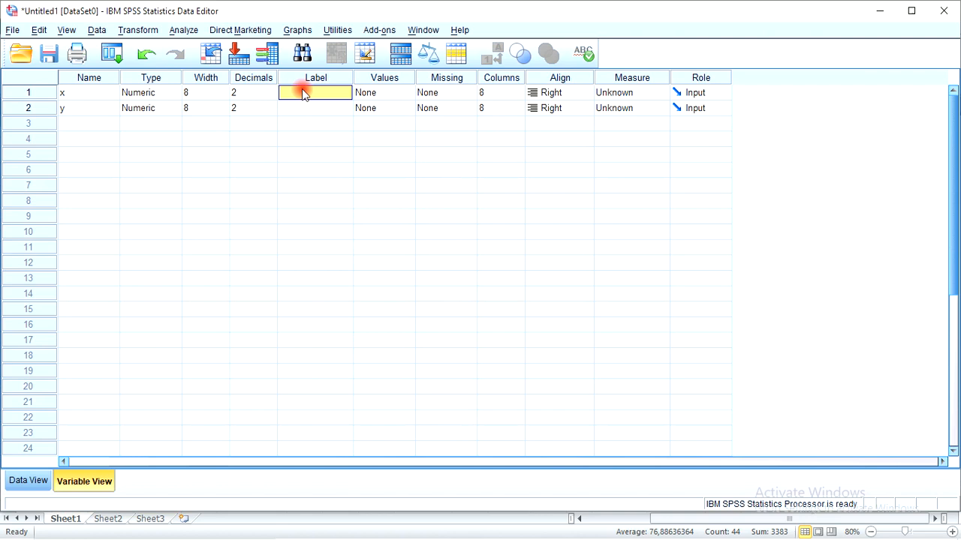
text(kualitas produk)
click(298, 114)
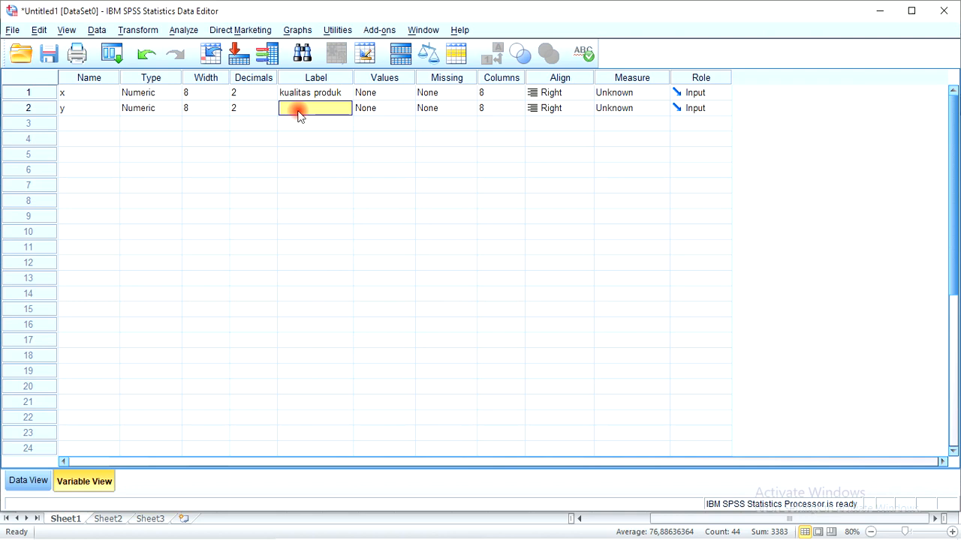
text(kepu)
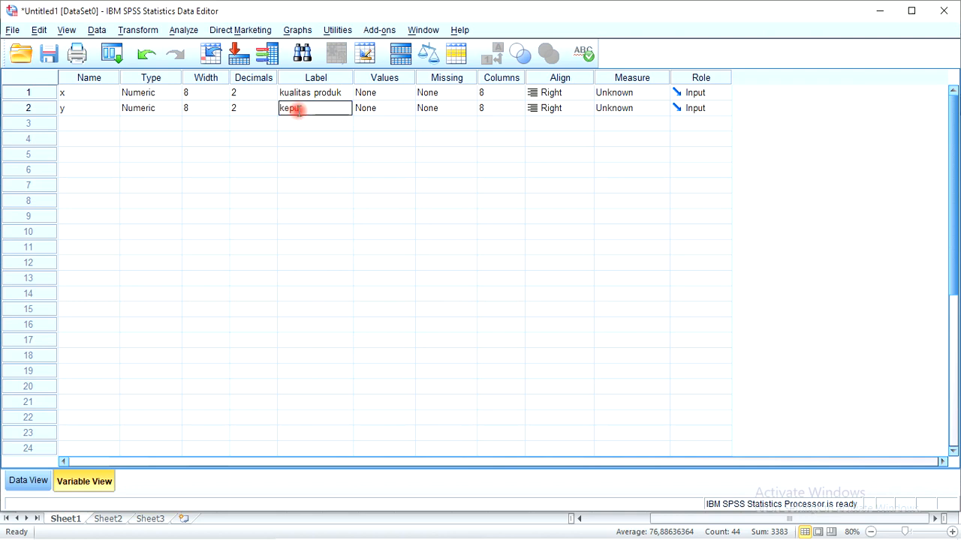
text(asan konsumen)
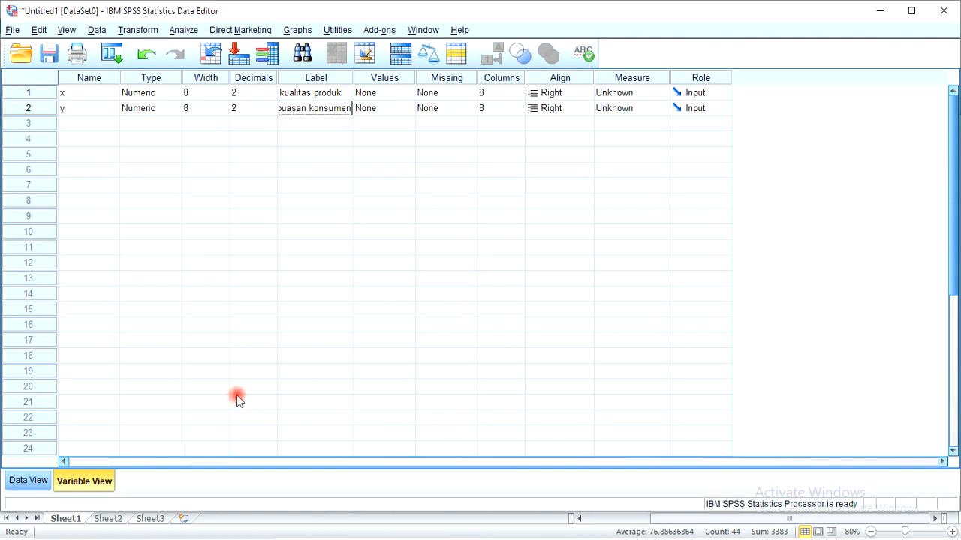
- Copy the rank correlation X and Y values in Z93:AA102 of the Excel workbook into the SPSS x and y columns from row 1
click(26, 483)
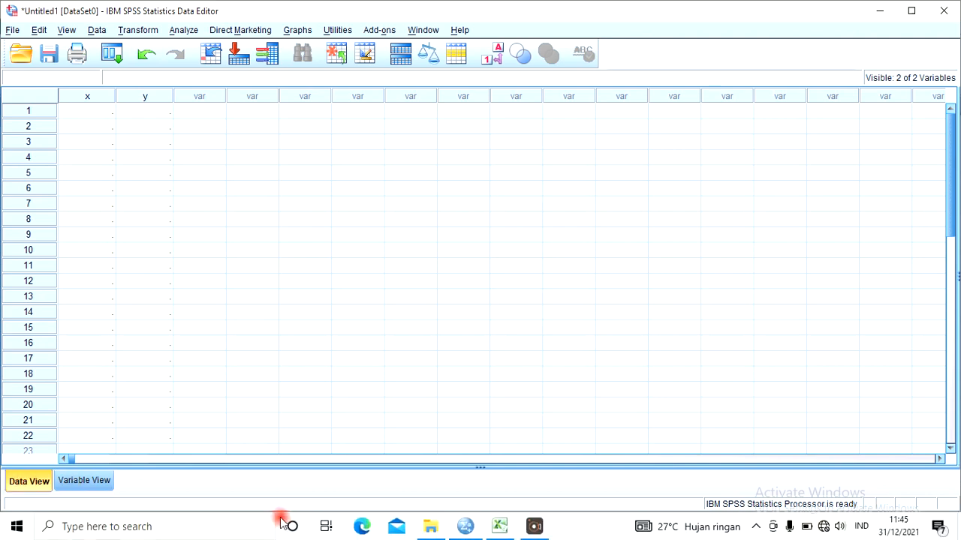
mouse_move(499, 527)
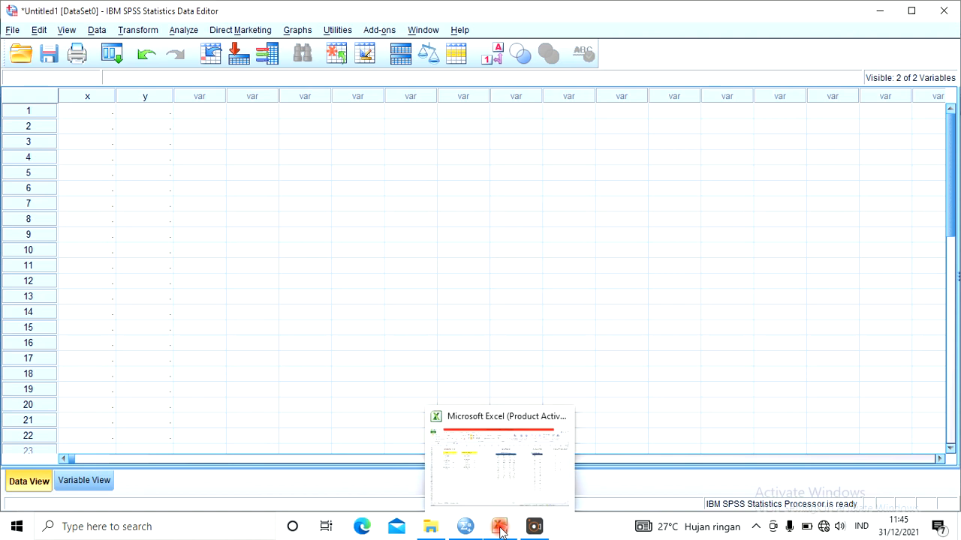
click(513, 448)
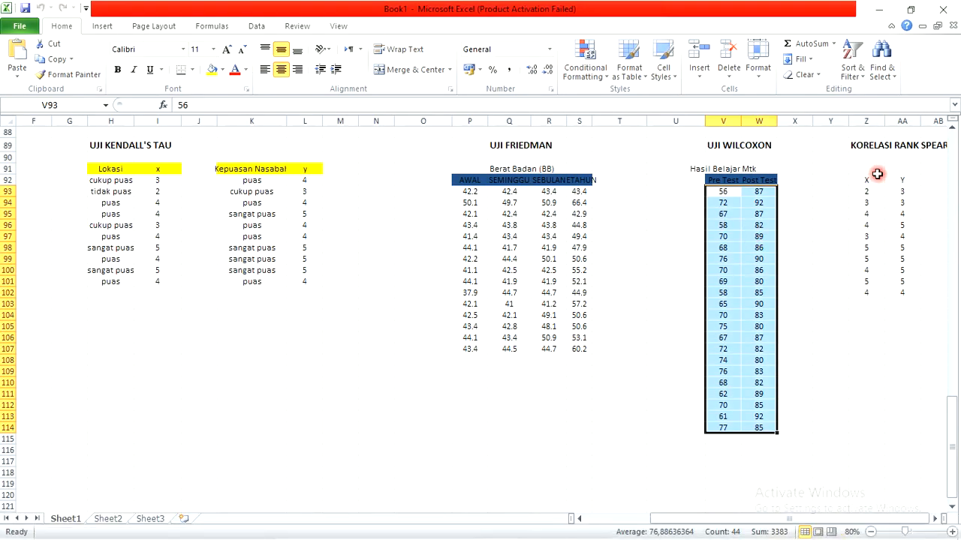
click(859, 192)
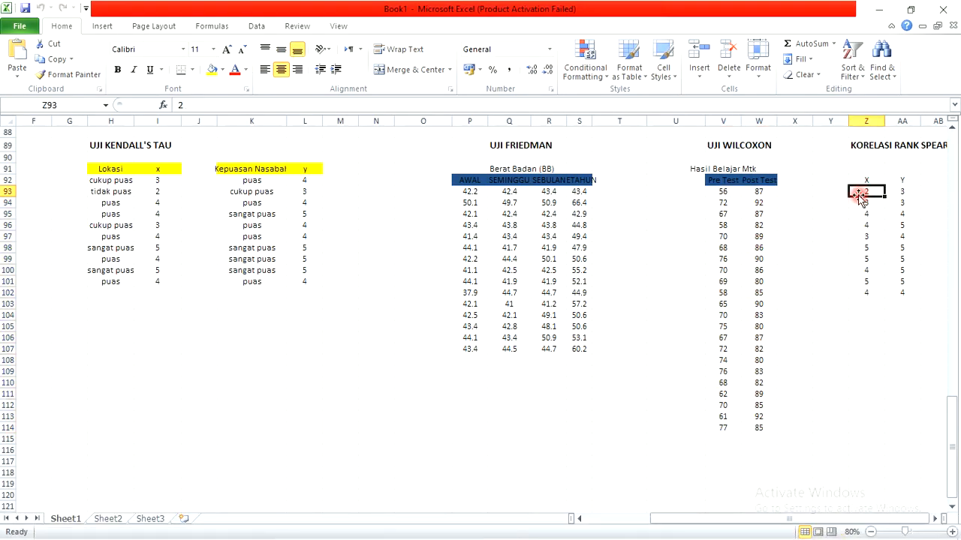
drag(859, 192, 899, 292)
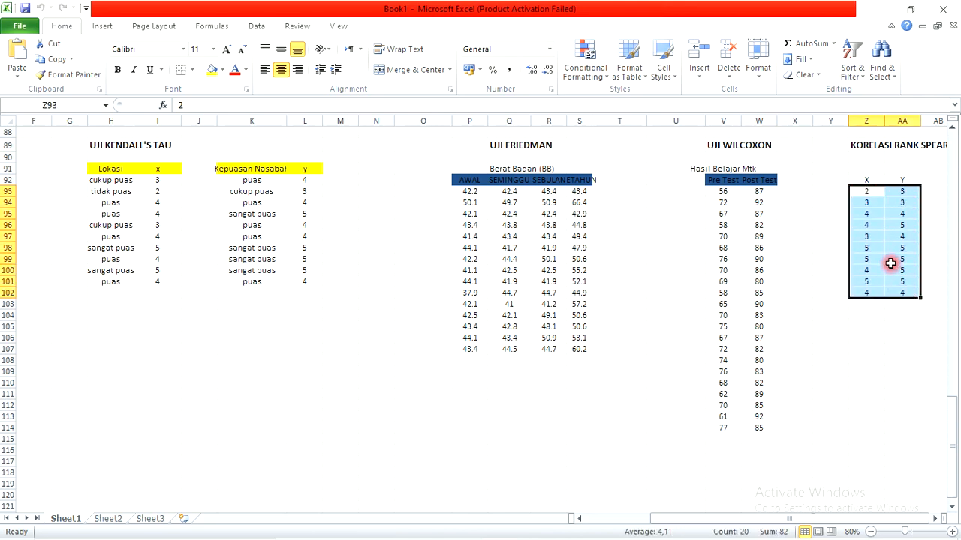
key(ctrl+c)
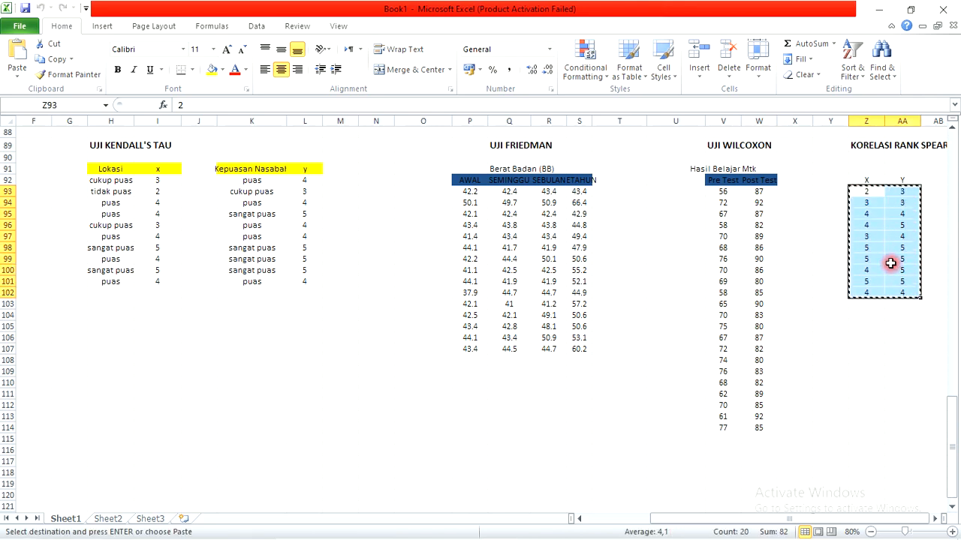
click(485, 463)
click(485, 463)
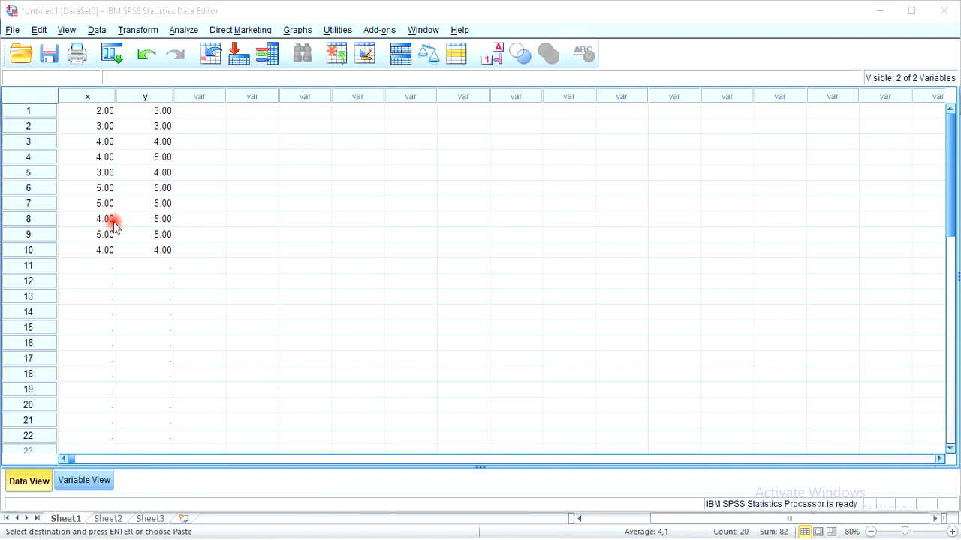
- Set up a bivariate correlation of kualitas produk and kepuasan konsumen with Spearman enabled and Kendall's tau-b disabled
click(183, 30)
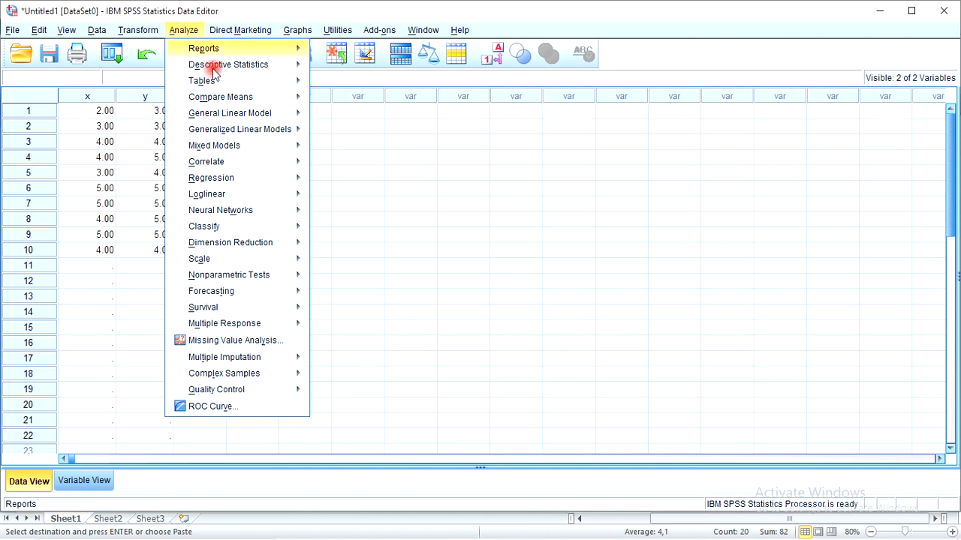
mouse_move(299, 160)
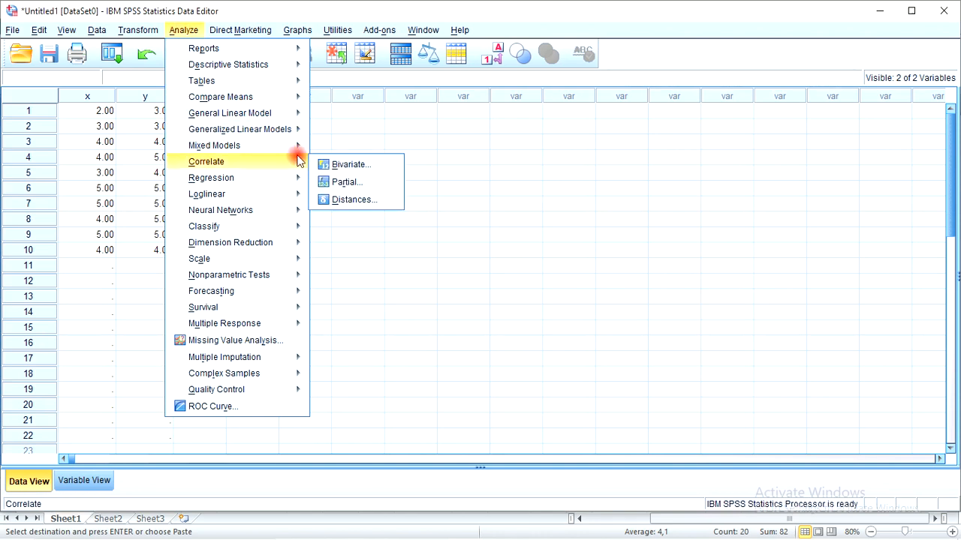
click(342, 163)
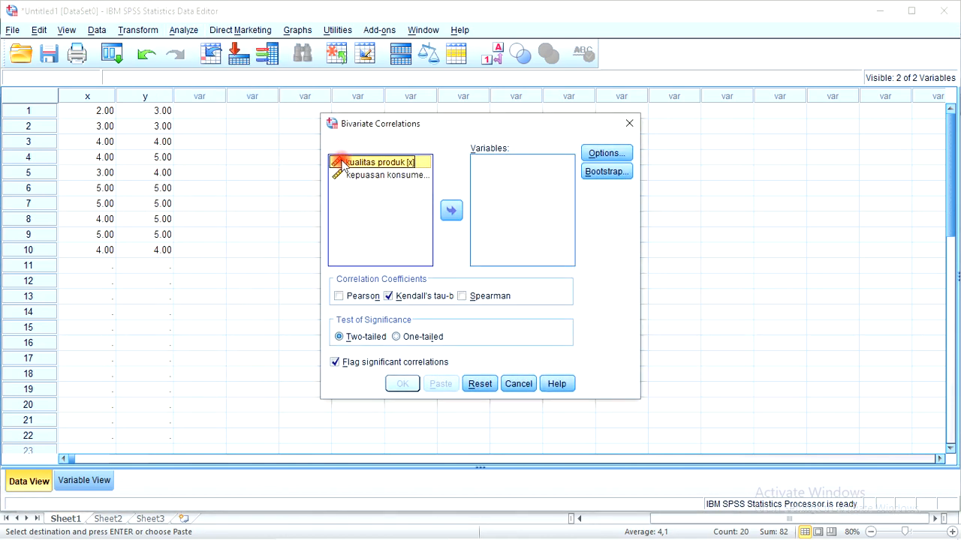
click(365, 165)
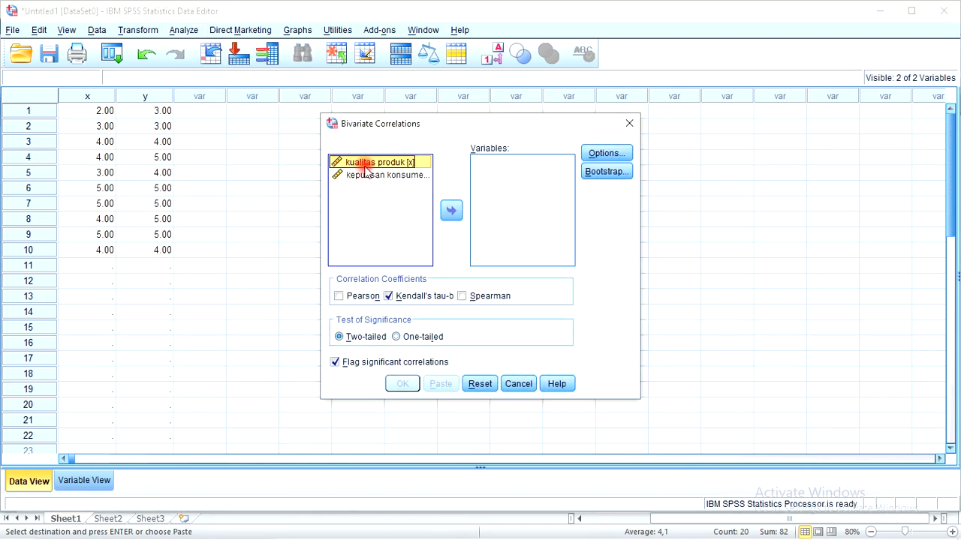
key(shift+Down)
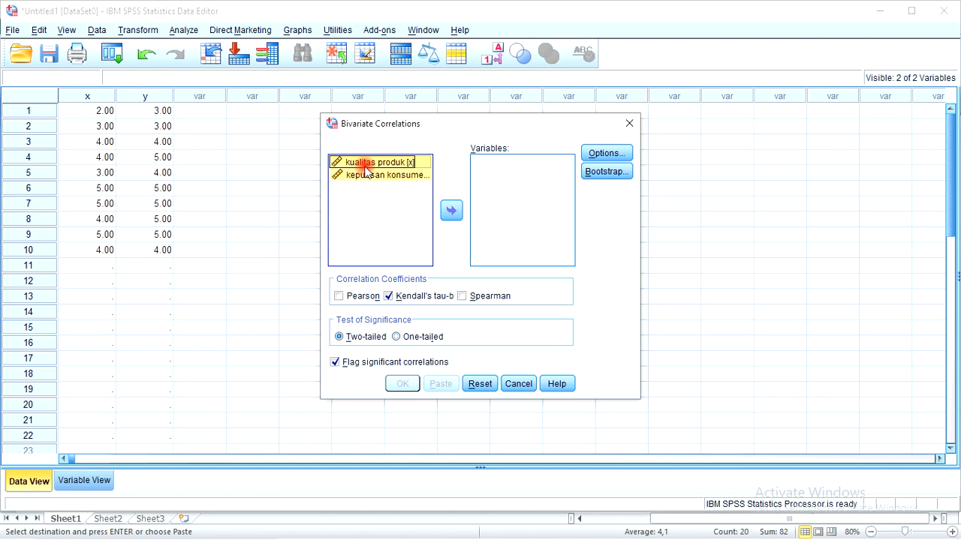
click(451, 210)
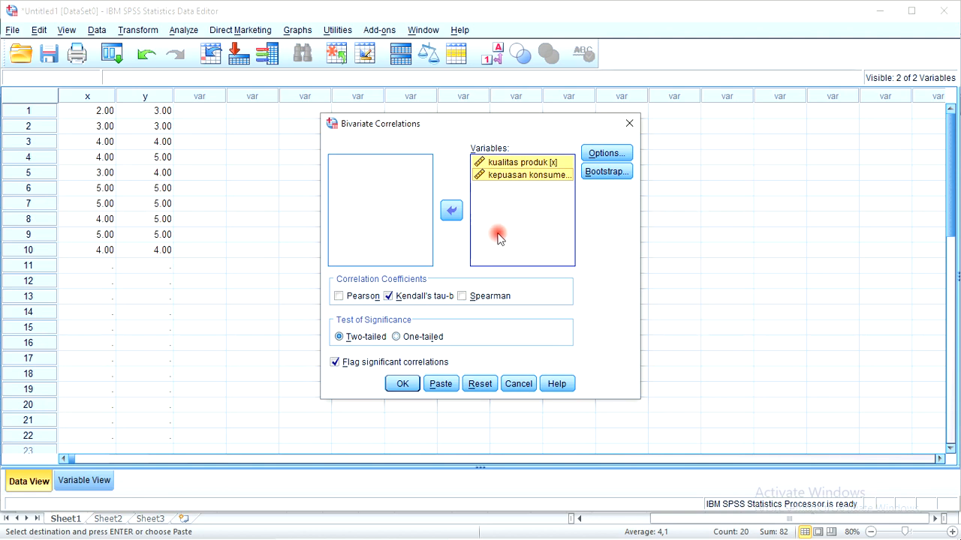
click(463, 296)
click(388, 297)
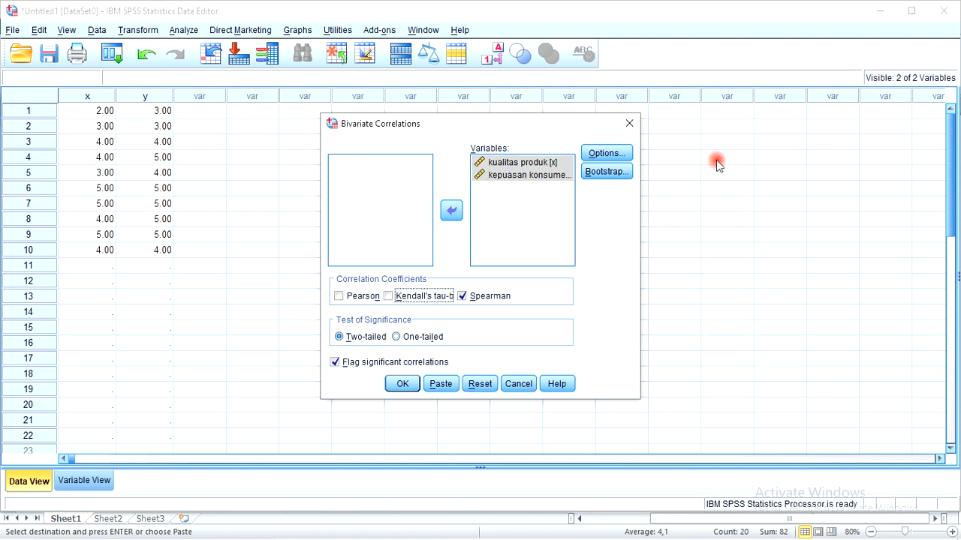
- Run the two-tailed Spearman correlation of kualitas produk and kepuasan konsumen, keeping missing values excluded pairwise
click(629, 154)
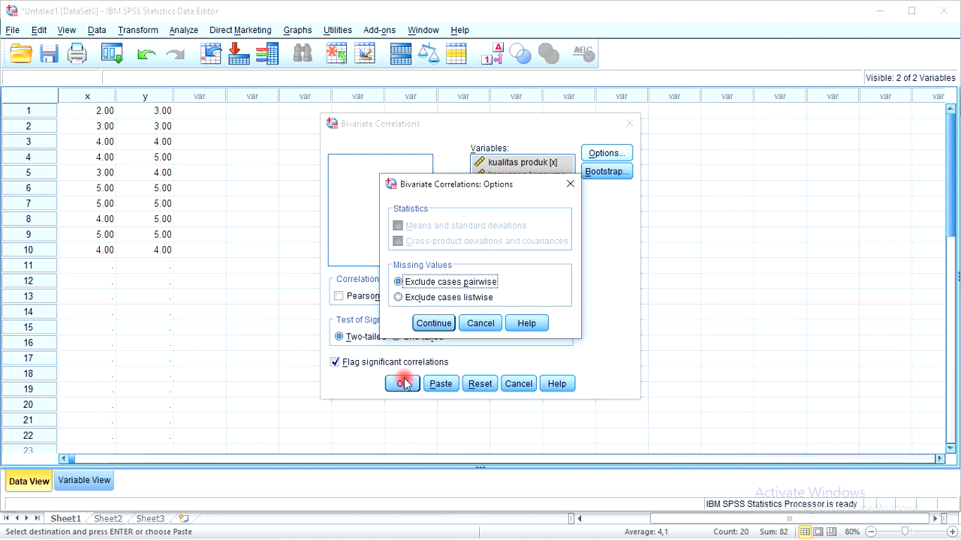
click(424, 323)
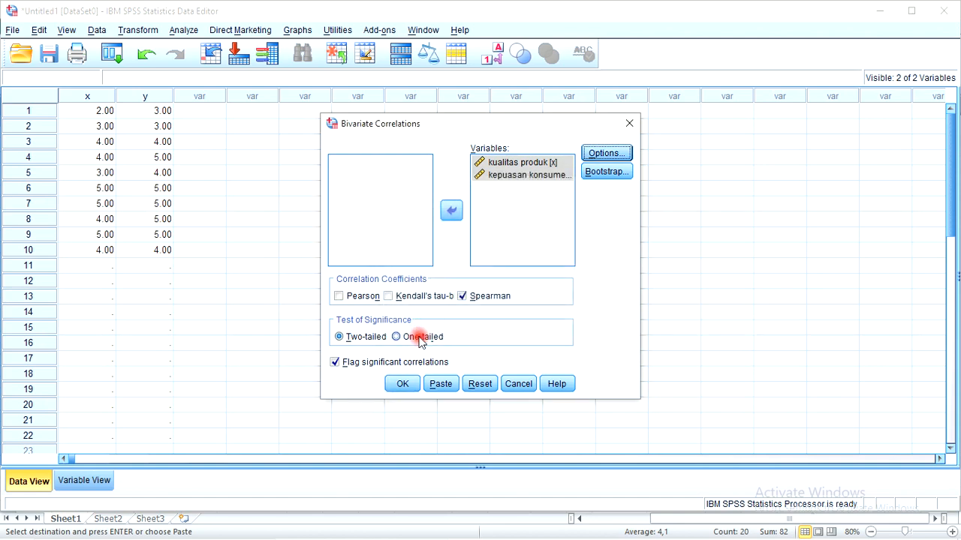
click(412, 379)
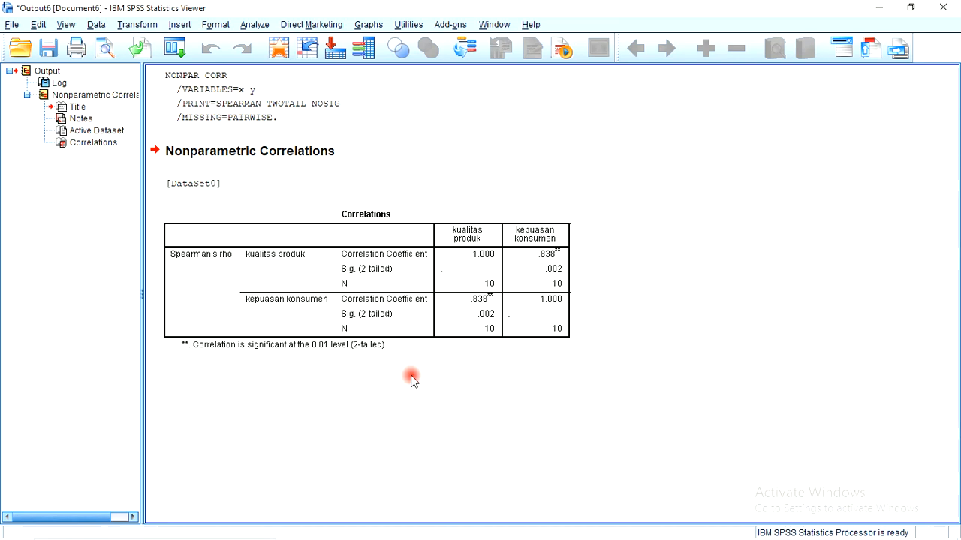
click(335, 300)
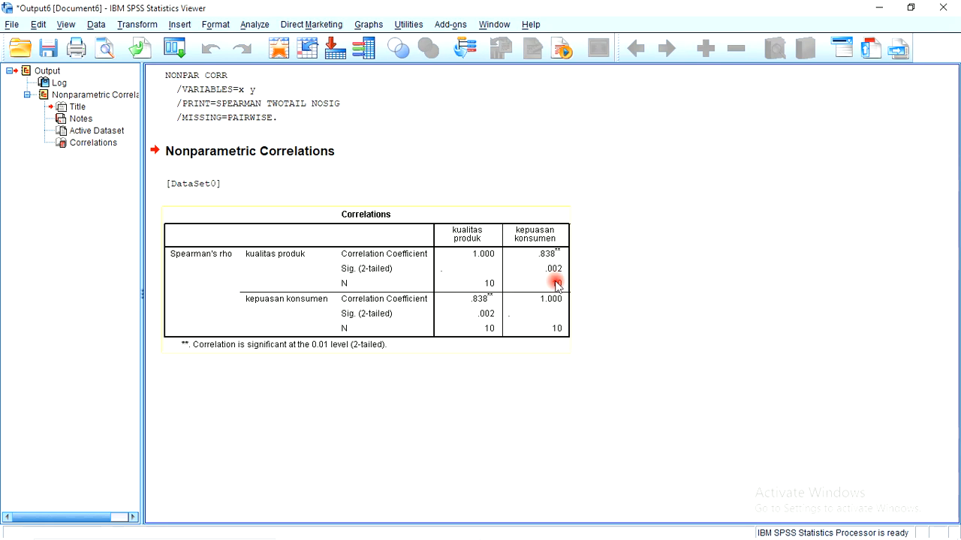
click(586, 314)
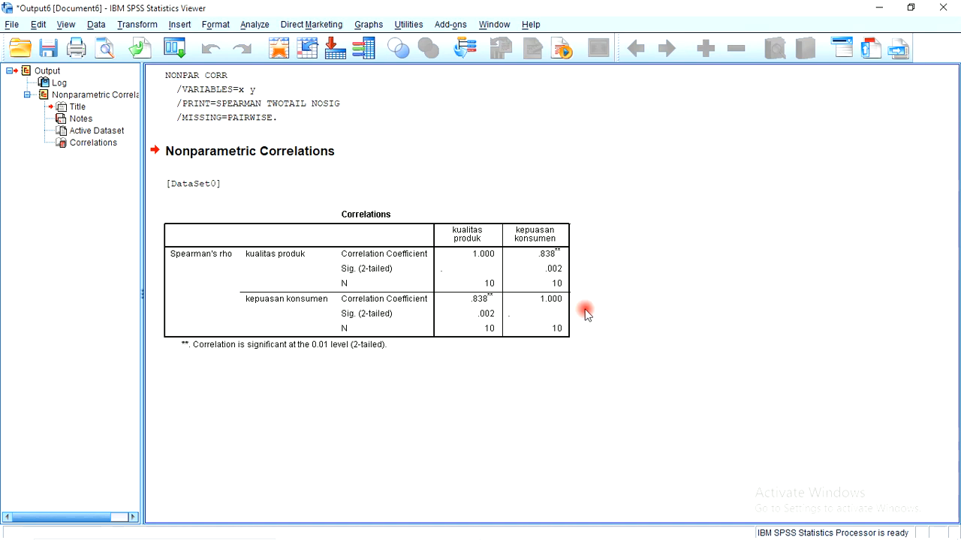
click(461, 350)
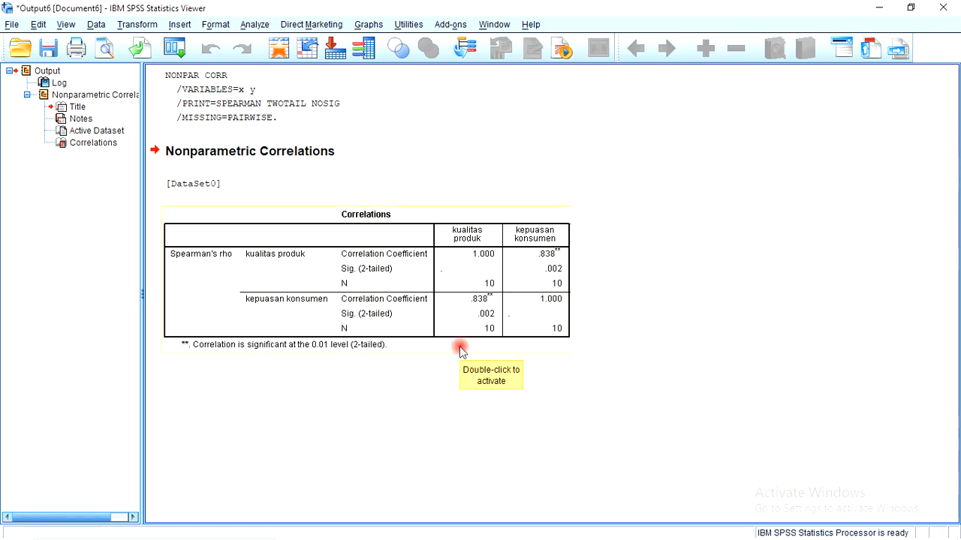